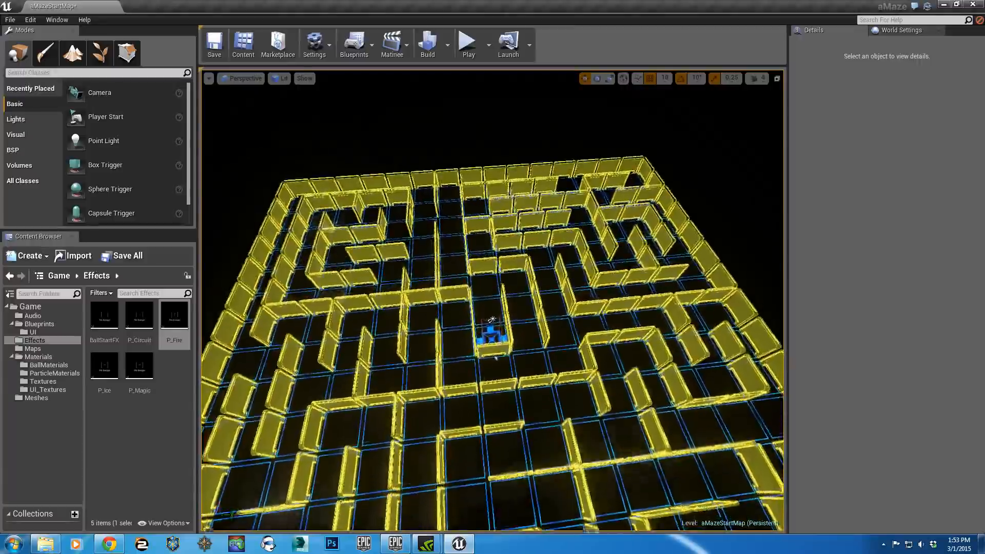
Examine the layout of the whole maze level from above.
right_click_drag(492, 318, 471, 364)
key("w")
key("s")
key("d")
key("e")
key("s")
right_click_drag(526, 308, 530, 310)
key("w")
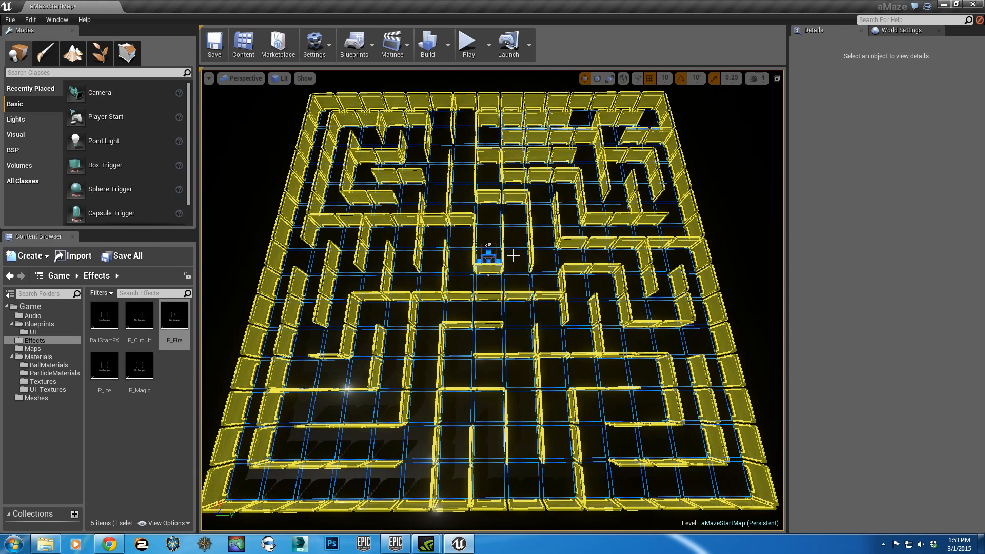
right_click_drag(492, 300, 489, 302)
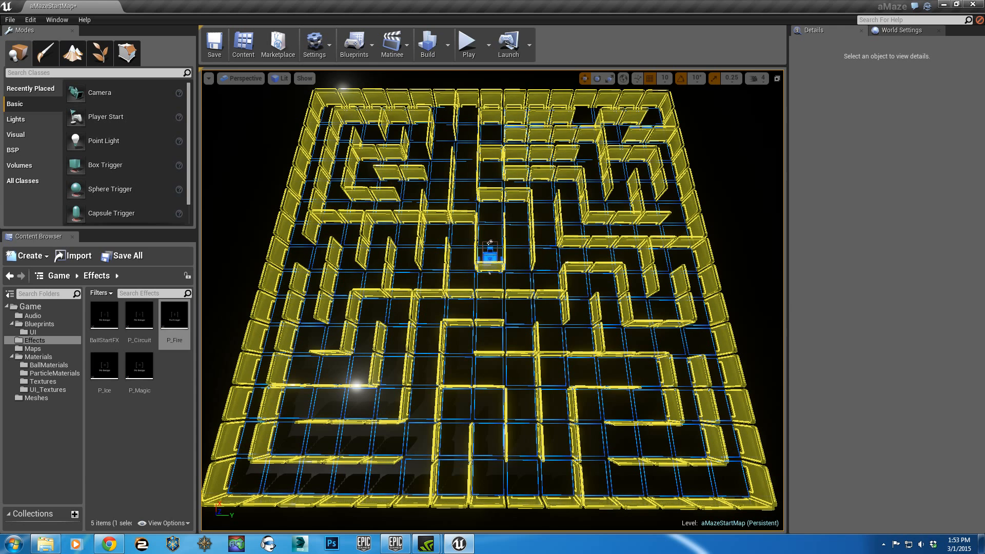
right_click(513, 258)
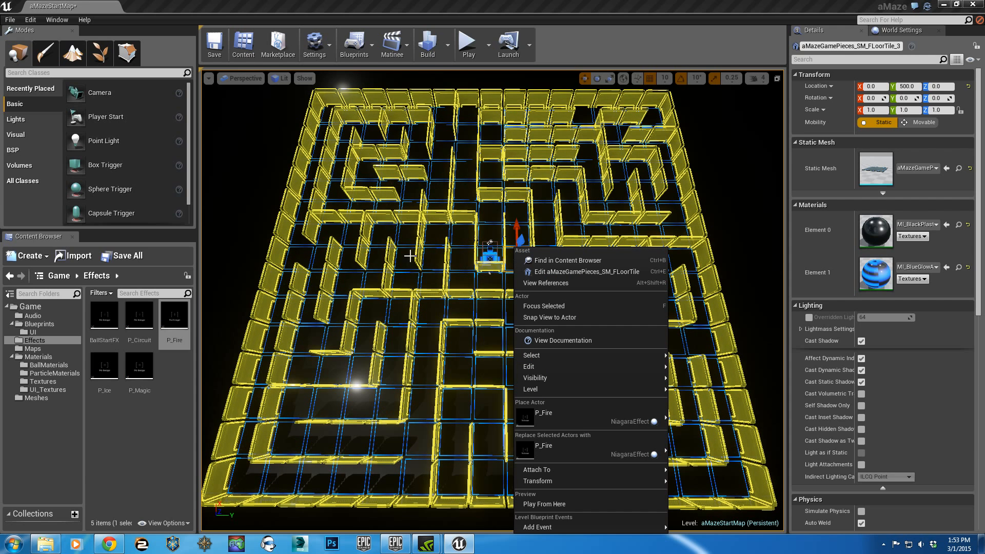
left_click(249, 222)
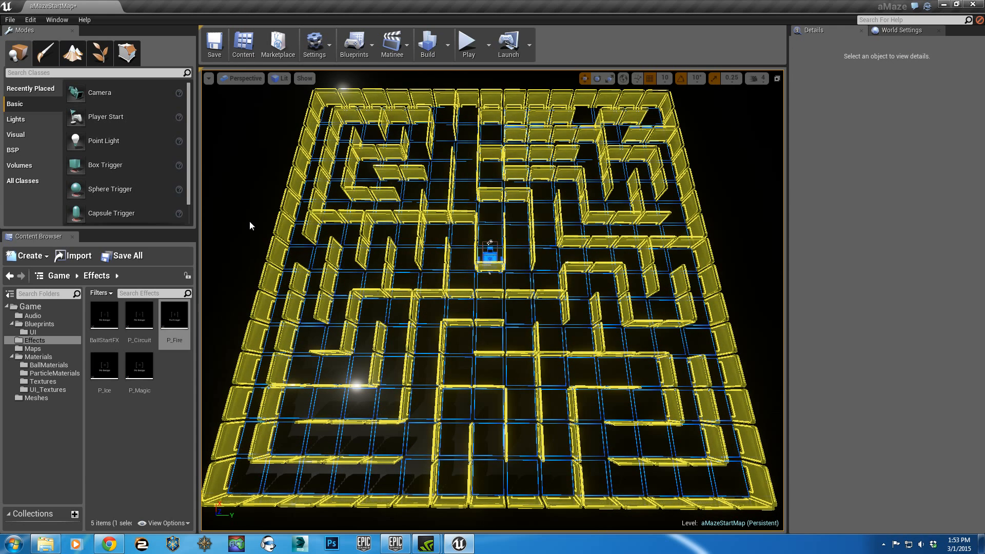
Play the level, open the game's options screen and preview the TECHNO, FIRE, ICE and MAGIC ball styles.
left_click(468, 44)
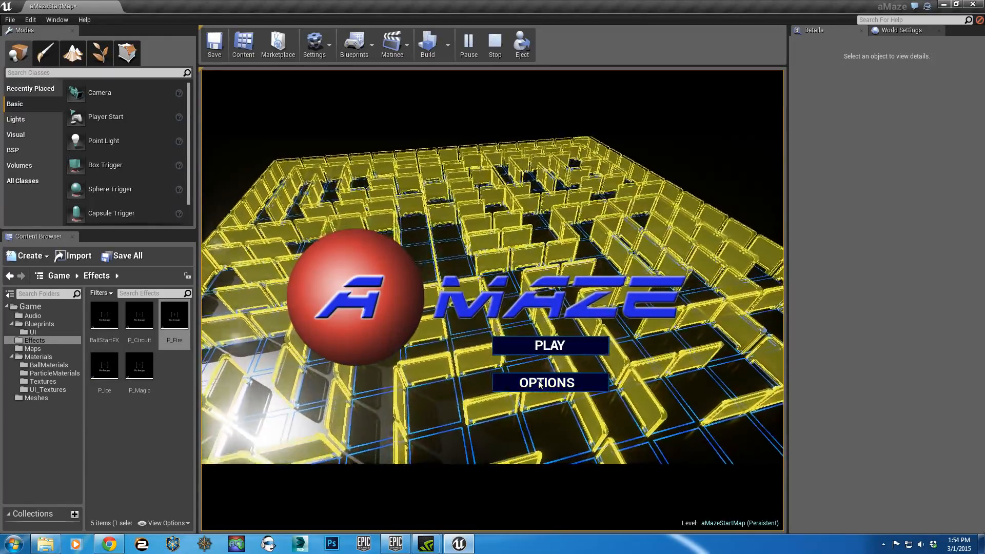
left_click(540, 384)
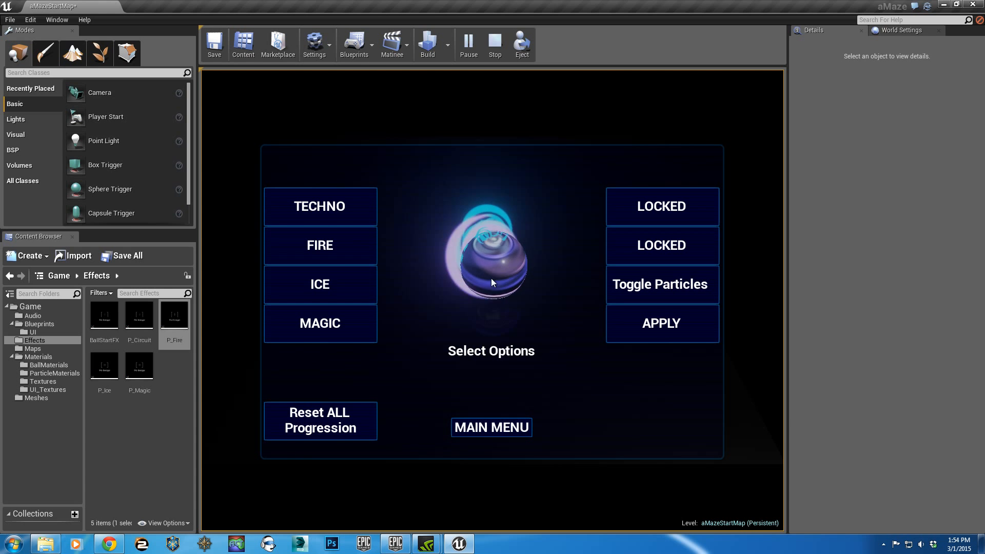
left_click(330, 207)
left_click(330, 252)
left_click(332, 289)
left_click(329, 330)
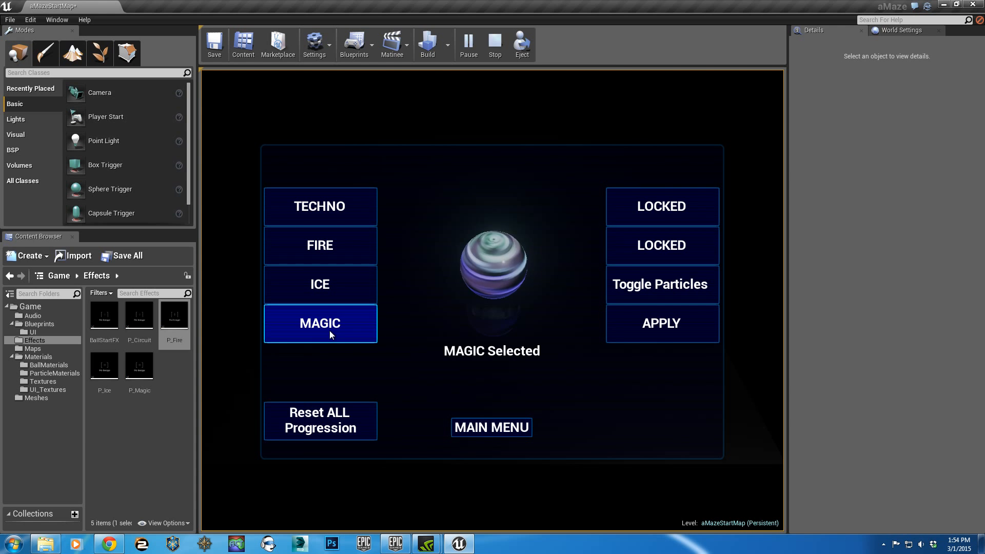
left_click(320, 206)
left_click(339, 246)
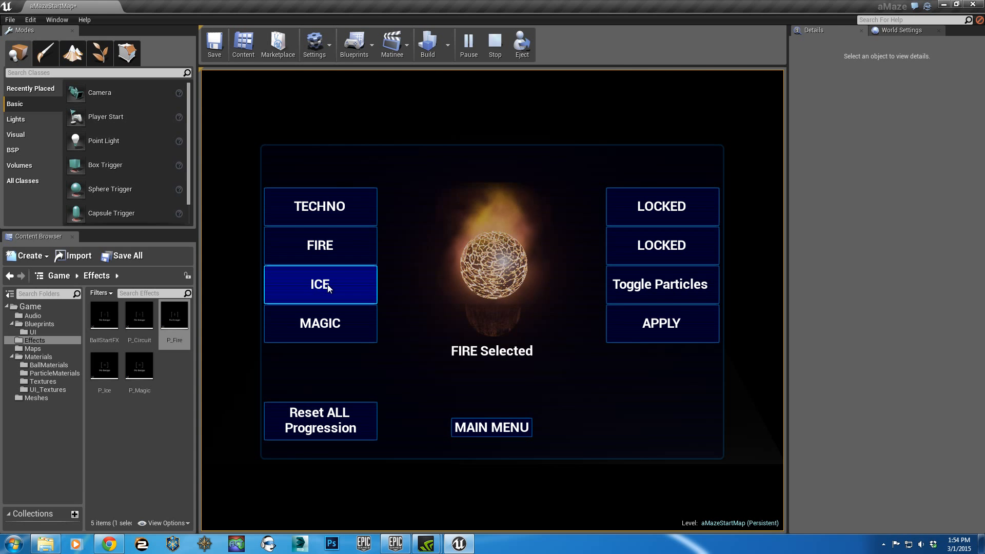
left_click(327, 284)
left_click(336, 323)
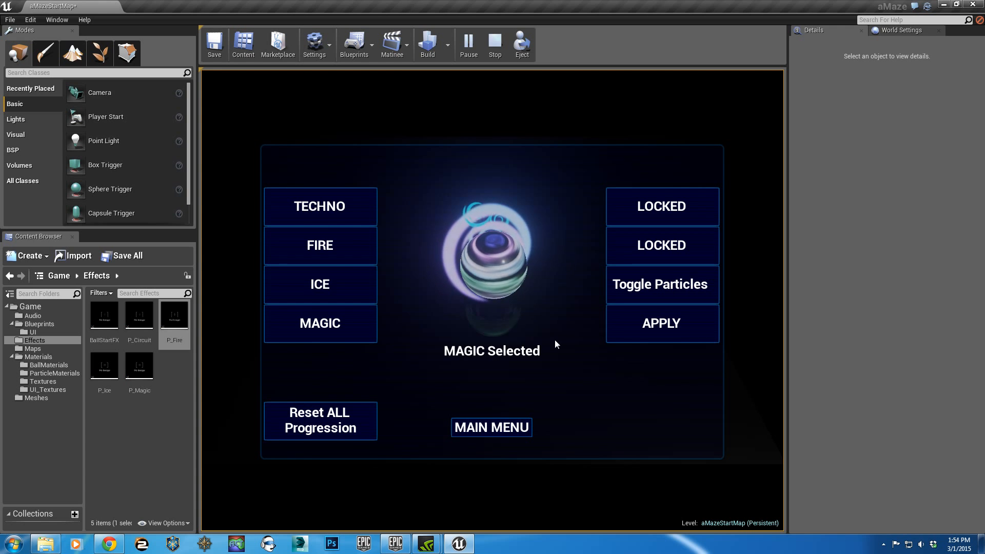
Turn the ball particles off, switch the style through ICE to FIRE, and turn the particles back on.
left_click(660, 285)
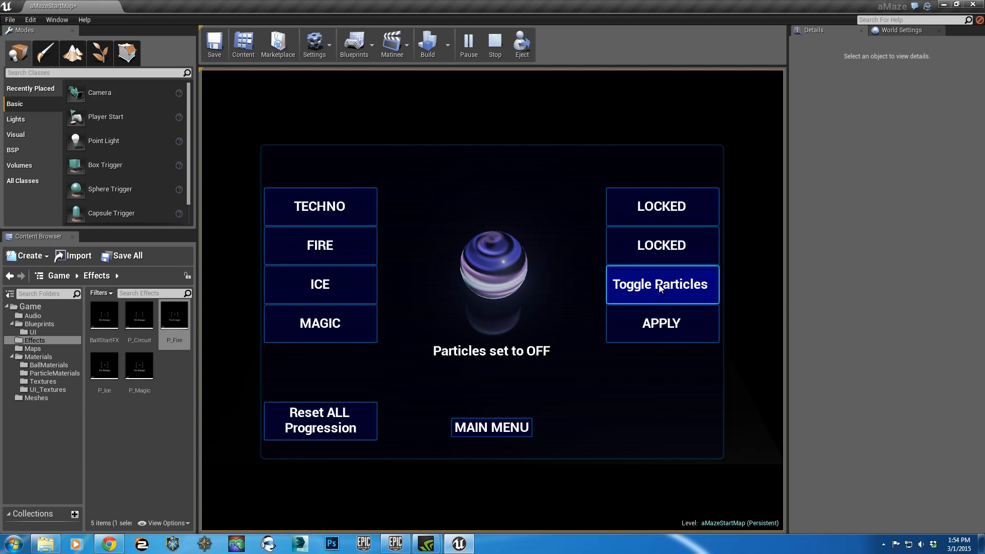
left_click(344, 280)
left_click(347, 248)
left_click(669, 271)
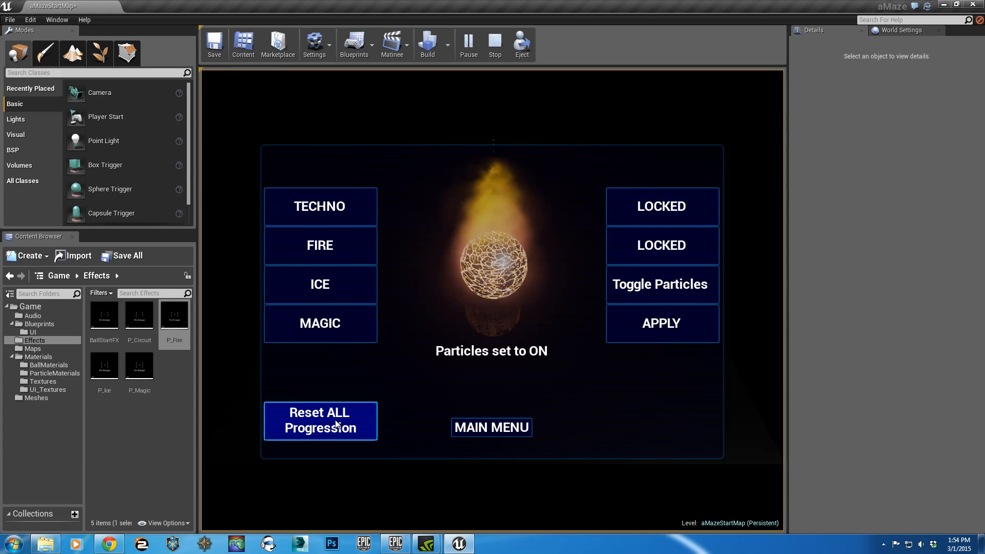
Apply the chosen ball options, return to the game's main menu and end the play session.
left_click(638, 328)
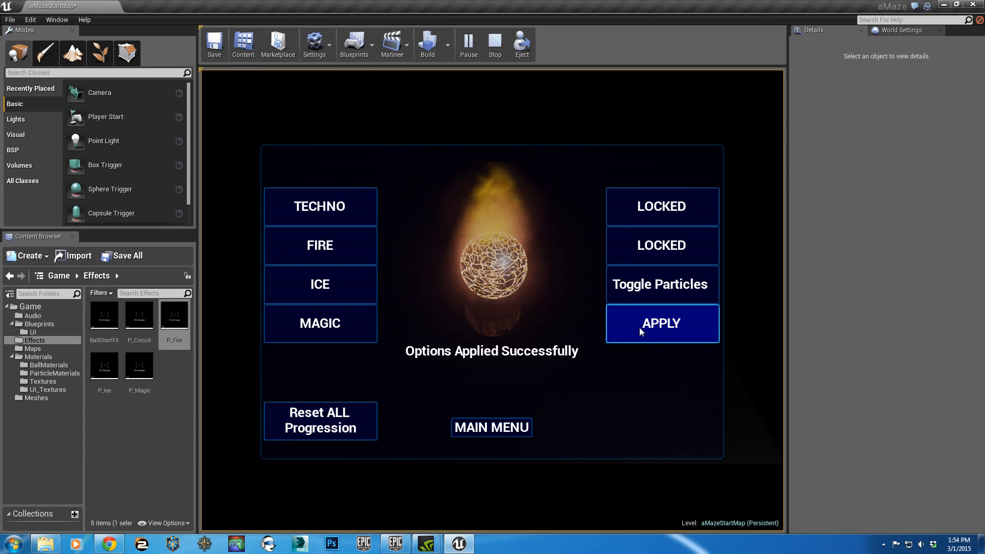
left_click(461, 430)
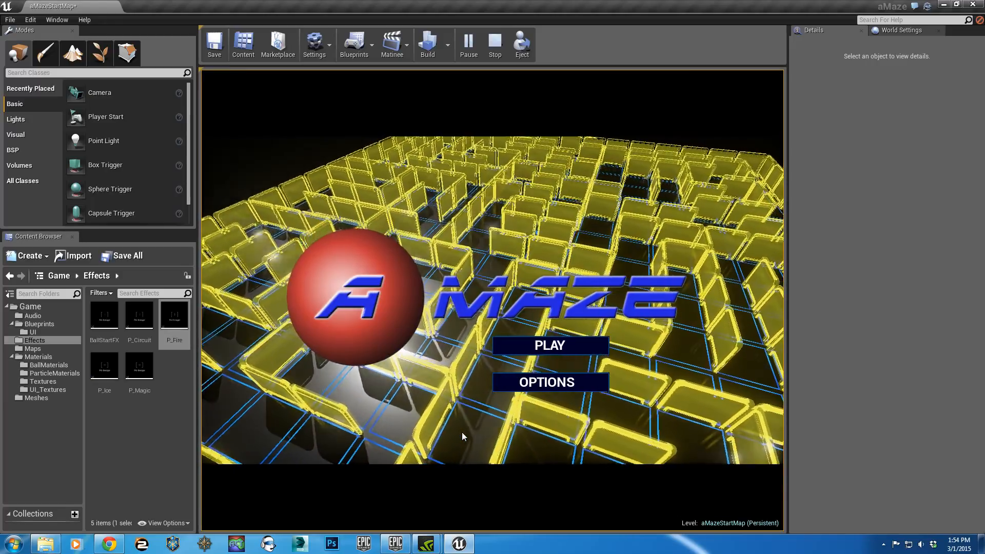
key("Escape")
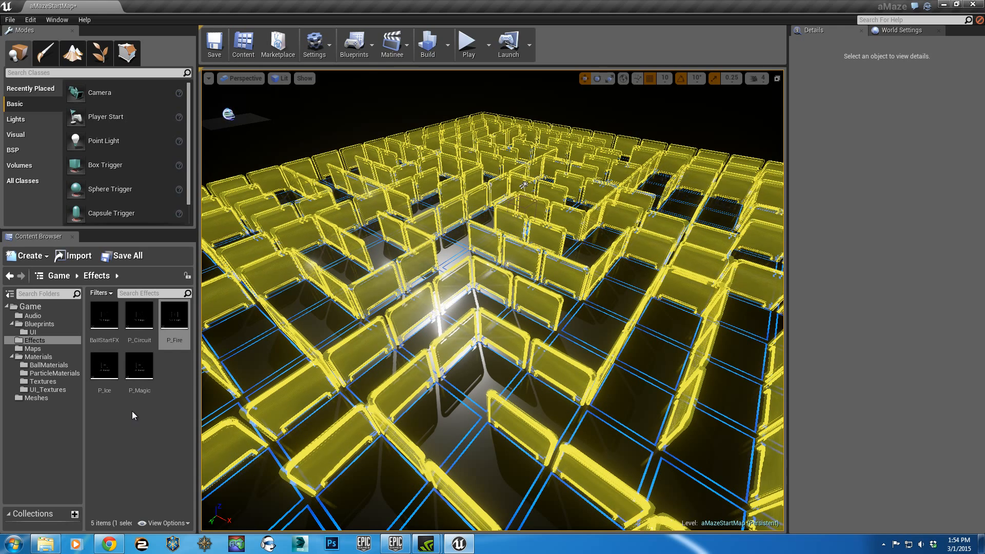
Open the M_BallCircuit material from the BallMaterials folder, inspect its preview and node graph, and close it.
left_click(49, 366)
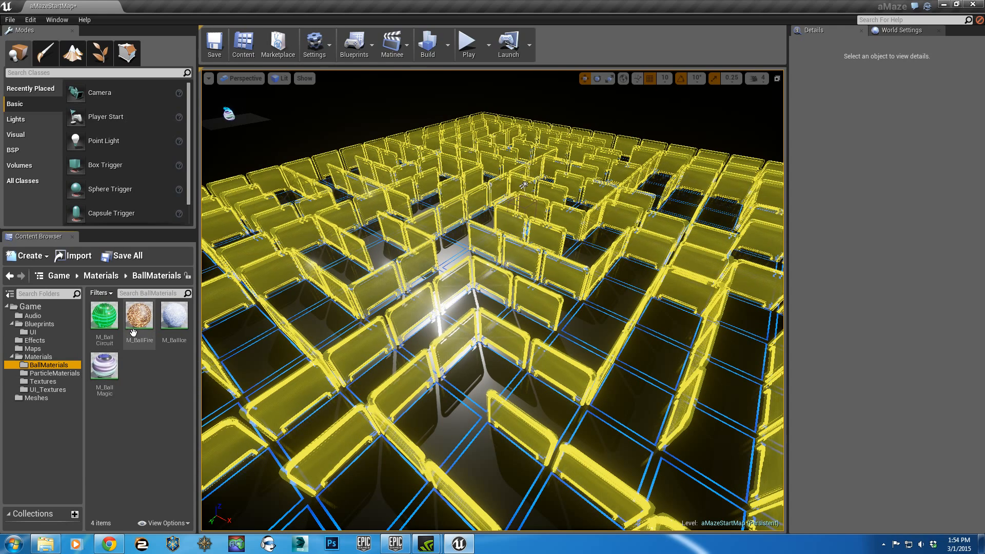
mouse_move(112, 369)
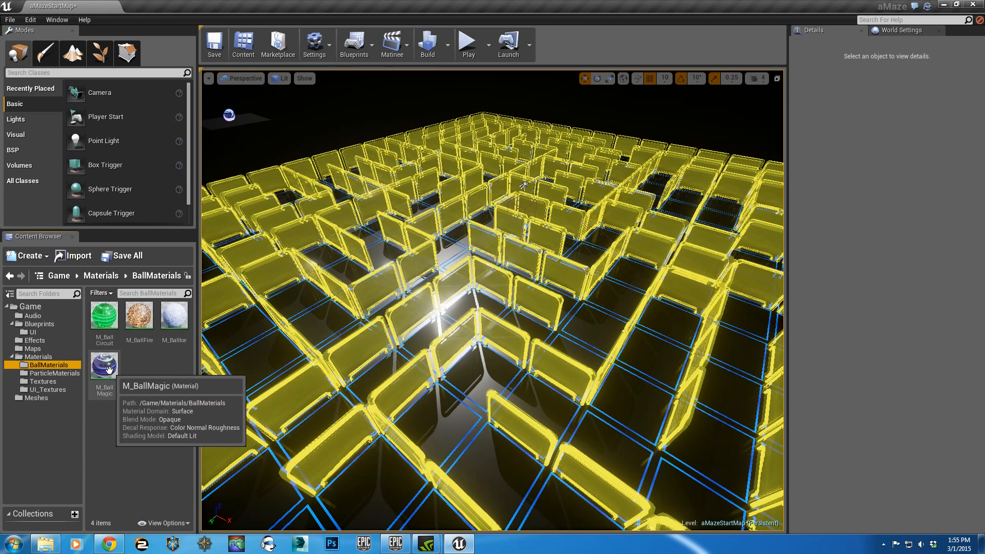
mouse_move(101, 325)
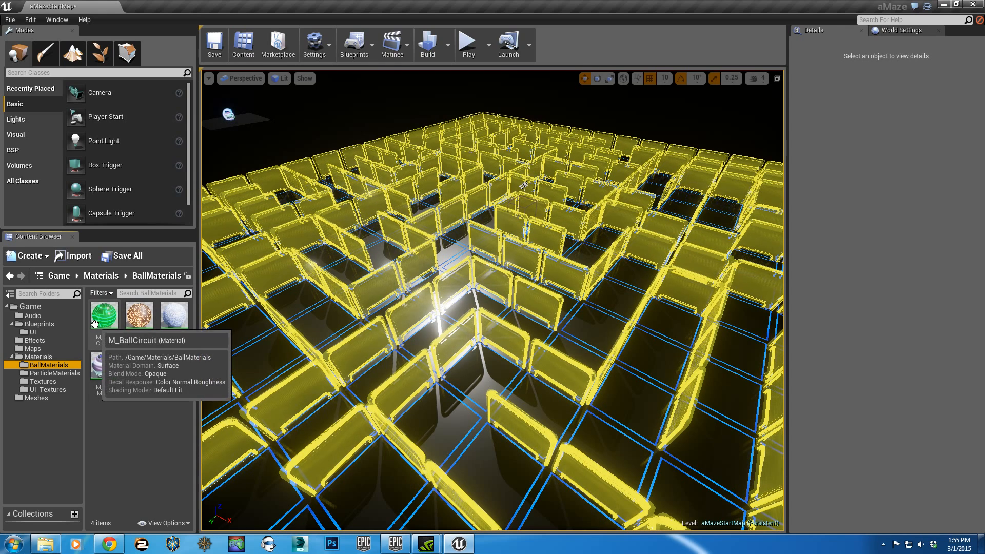
double_click(101, 320)
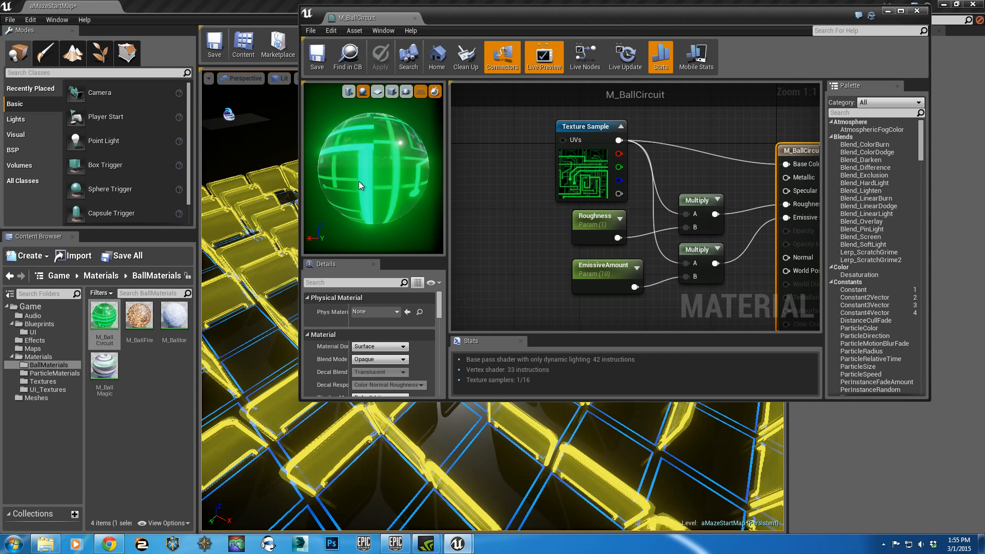
mouse_move(359, 181)
left_mouse_down()
mouse_move(364, 150)
mouse_move(364, 189)
left_mouse_up()
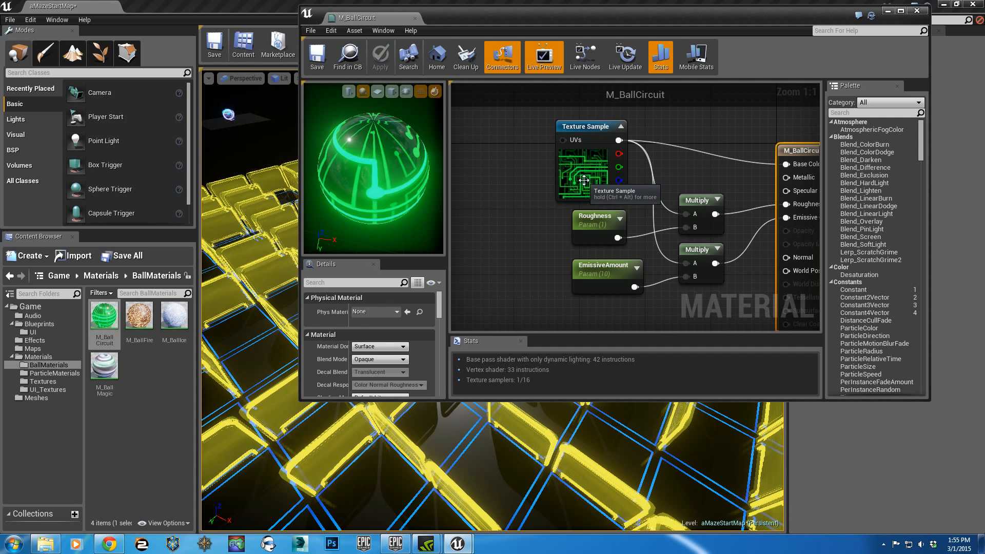
right_click_drag(705, 171, 650, 173)
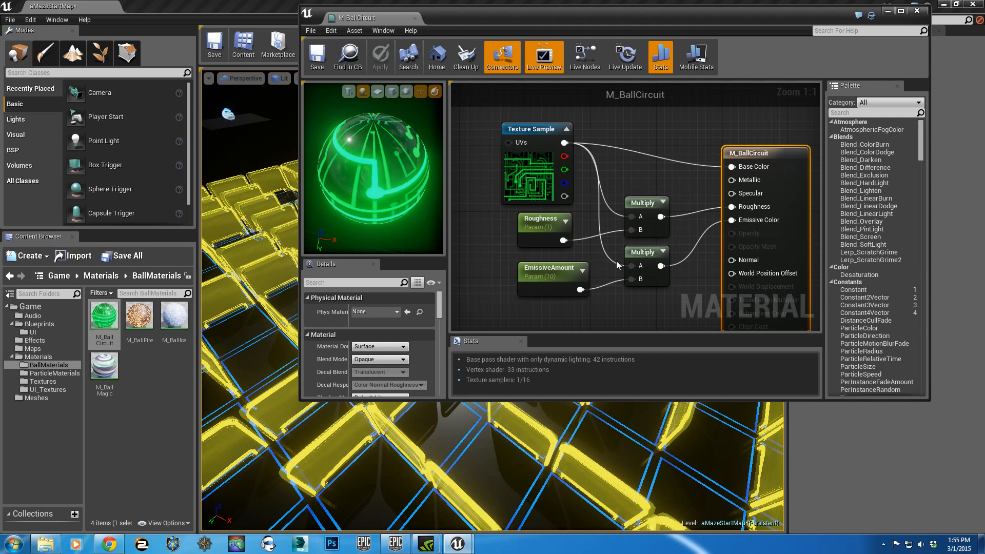
left_click(414, 19)
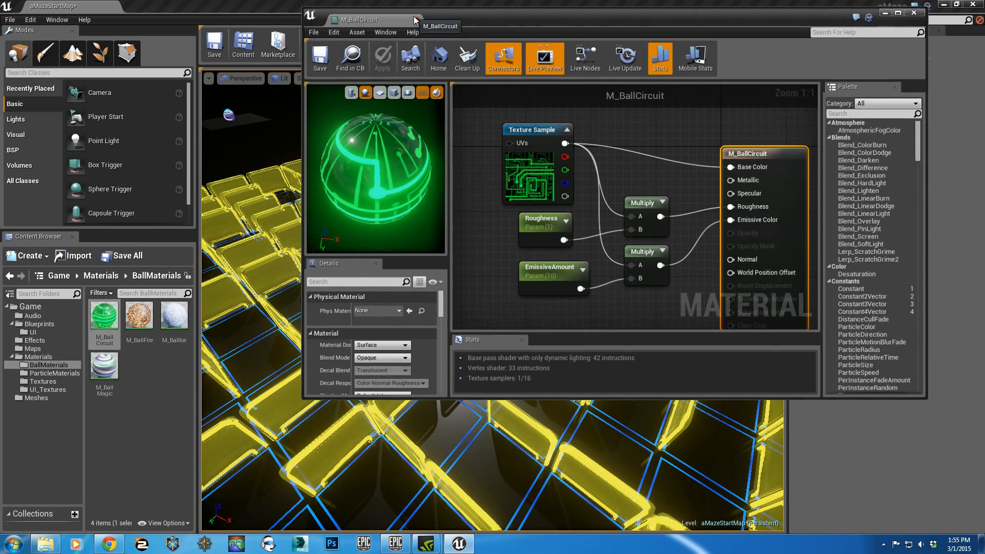
Open the M_BallFire material and examine how its color, roughness and glow nodes feed the material inputs.
double_click(139, 314)
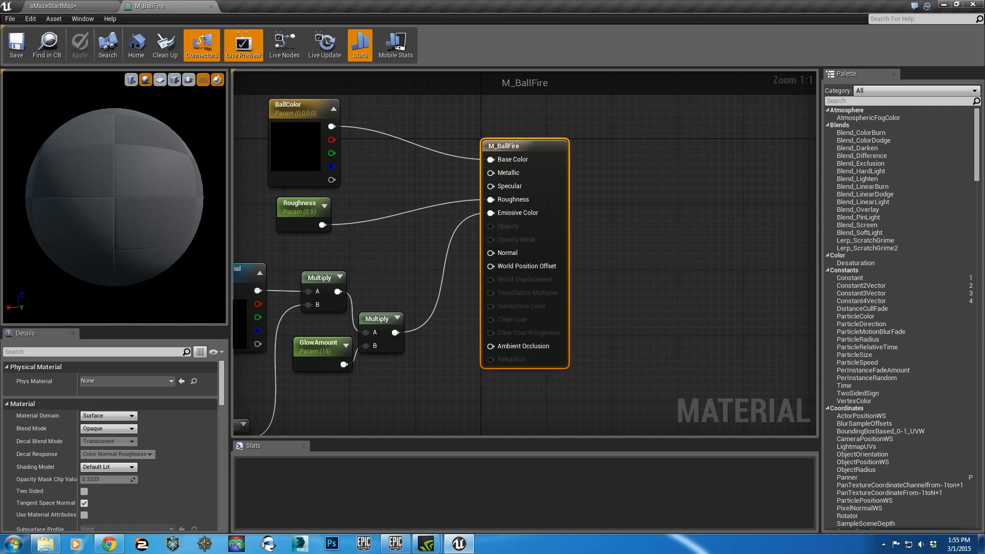
right_click_drag(384, 255, 606, 213)
scroll(586, 244, "down", 2)
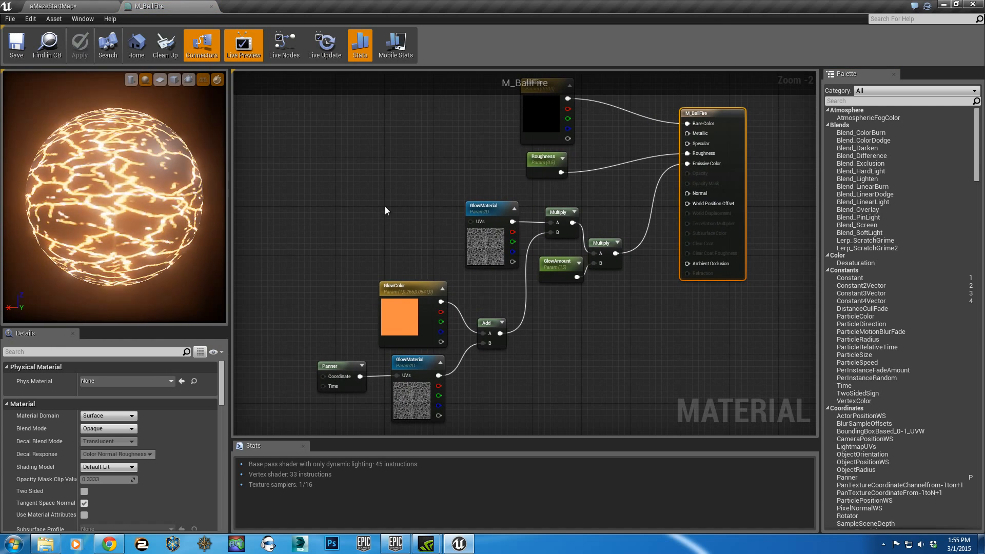
scroll(384, 206, "down", 1)
right_click(448, 176)
right_click_drag(458, 153, 435, 240)
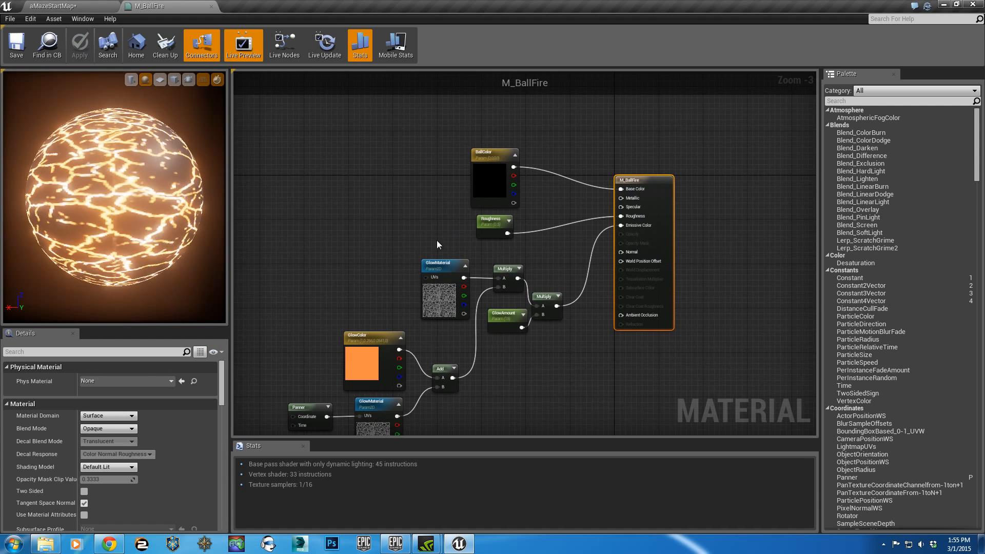
scroll(436, 282, "up", 3)
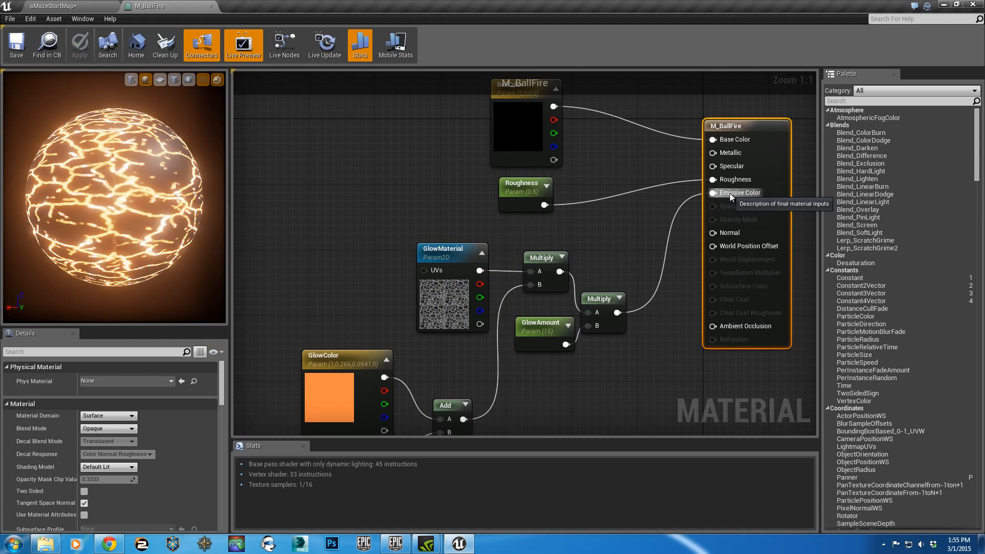
right_click_drag(357, 230, 405, 118)
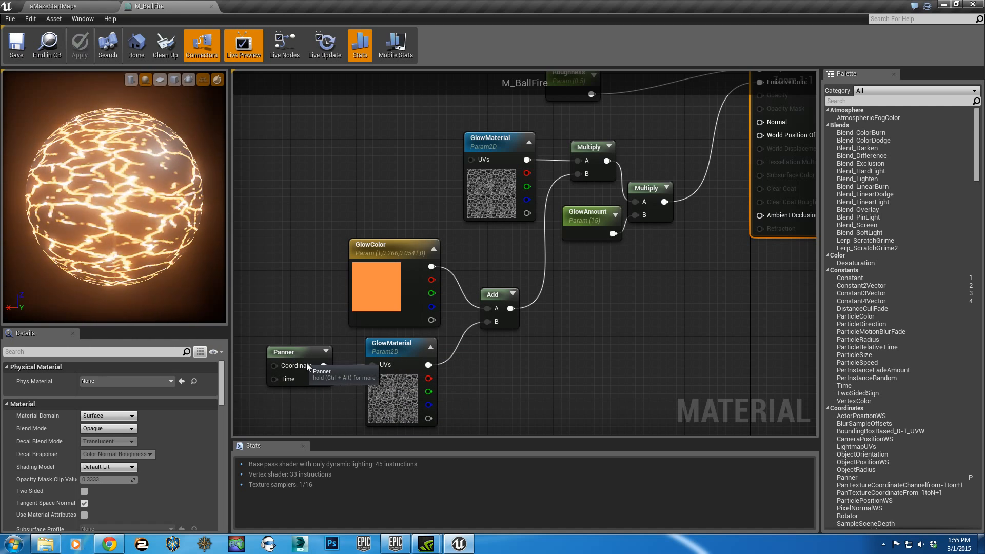
Check the settings of the Panner and GlowAmount nodes, view the fire ball preview from another angle, and close M_BallFire.
left_click(284, 367)
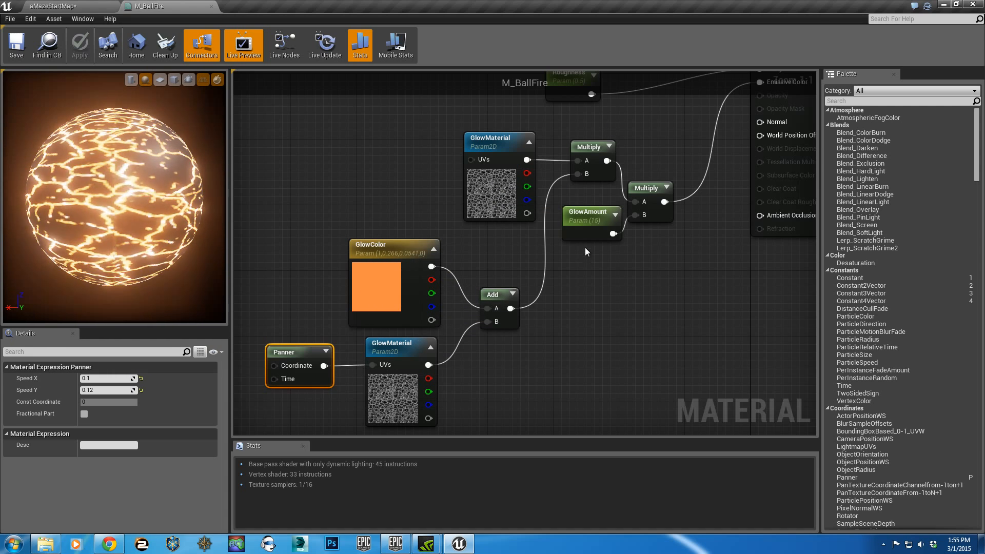
left_click(584, 214)
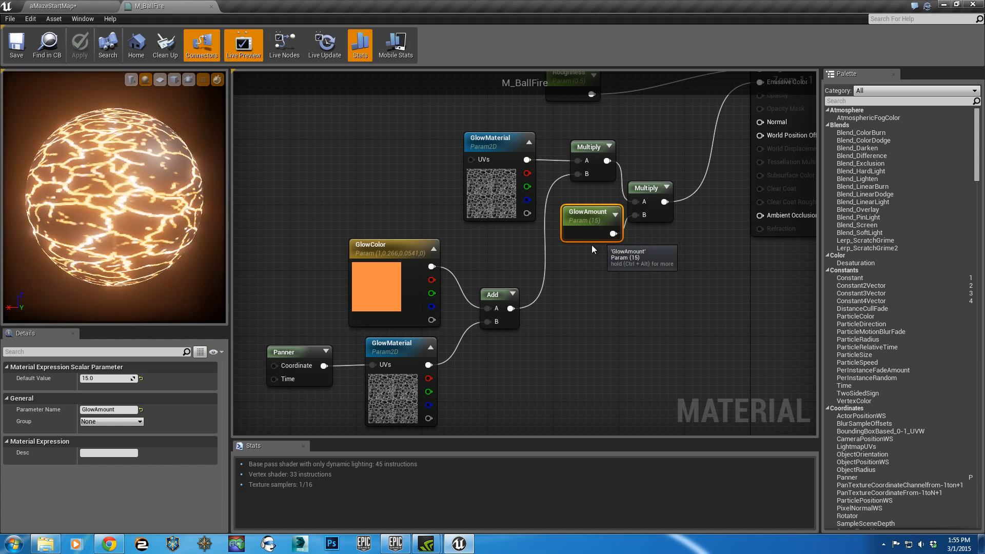
right_click_drag(608, 253, 552, 322)
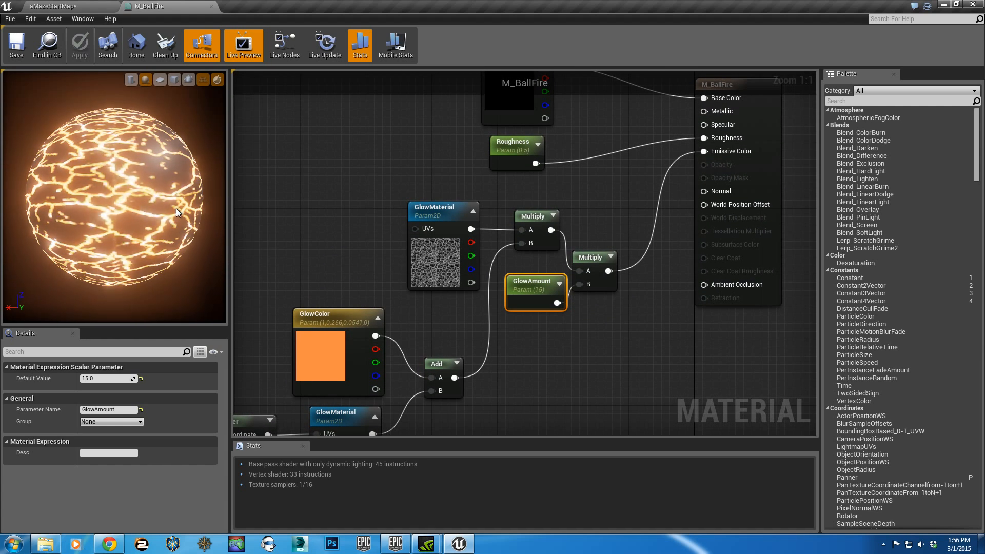
left_click_drag(88, 202, 69, 201)
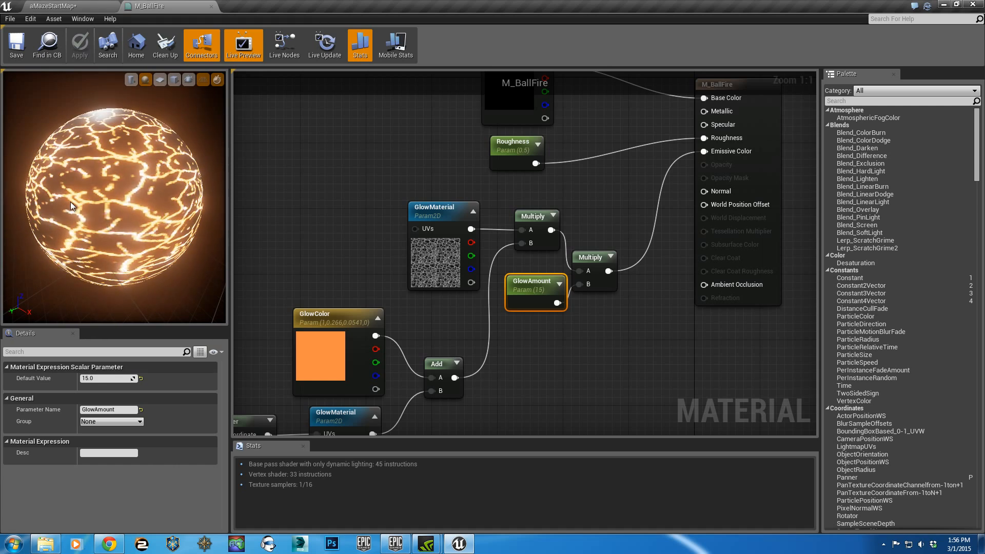
left_click(211, 6)
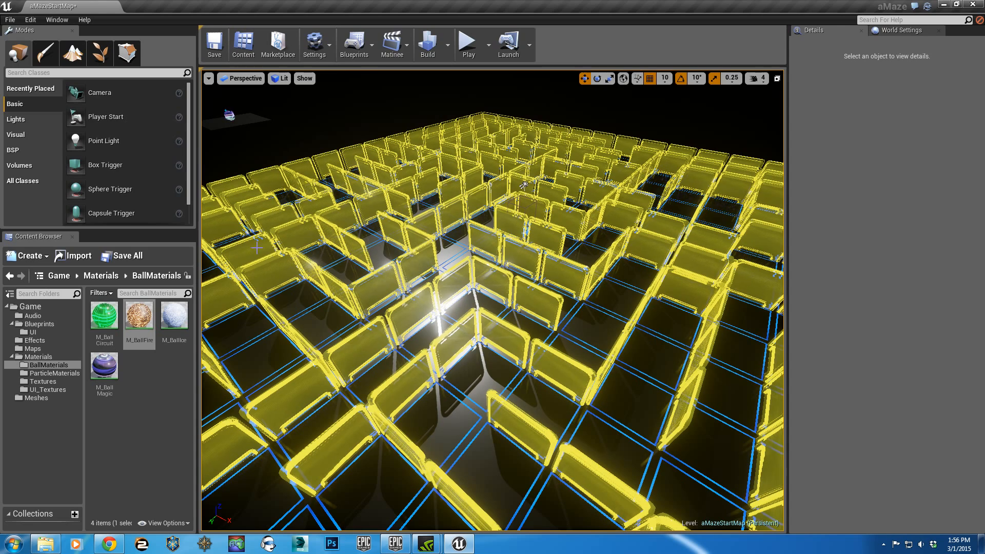
Open the M_BallIce material, inspect its texture and roughness nodes, and close it.
double_click(174, 316)
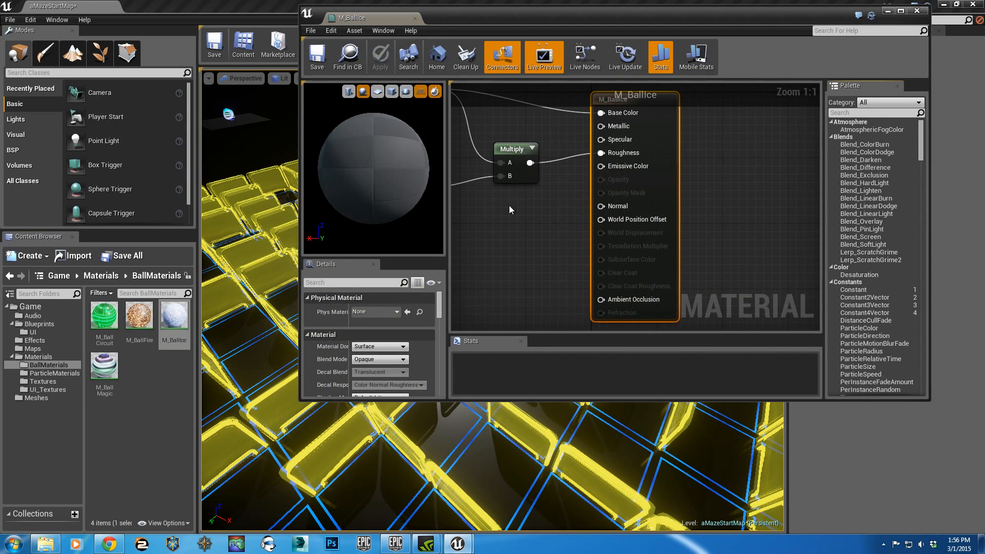
right_click_drag(660, 264, 678, 267)
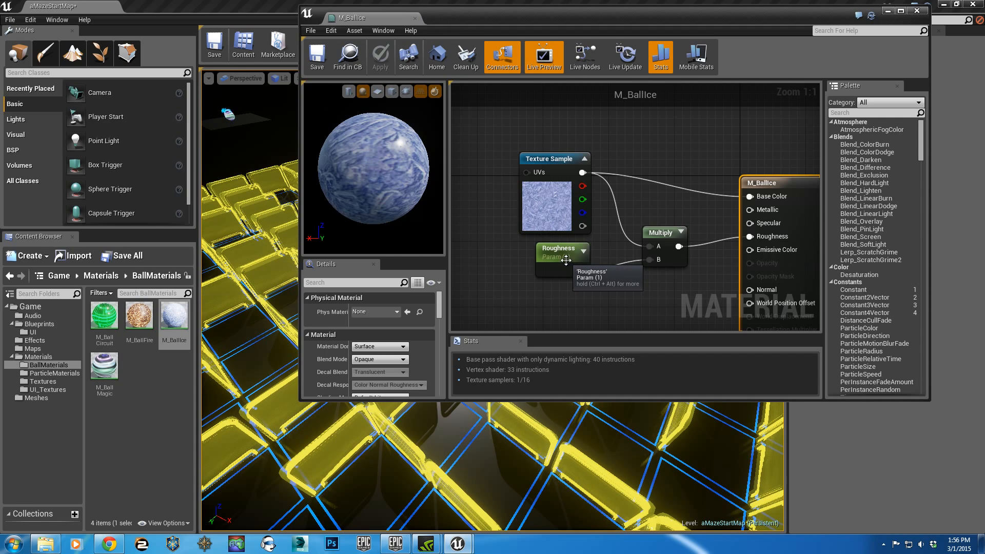
left_click(414, 19)
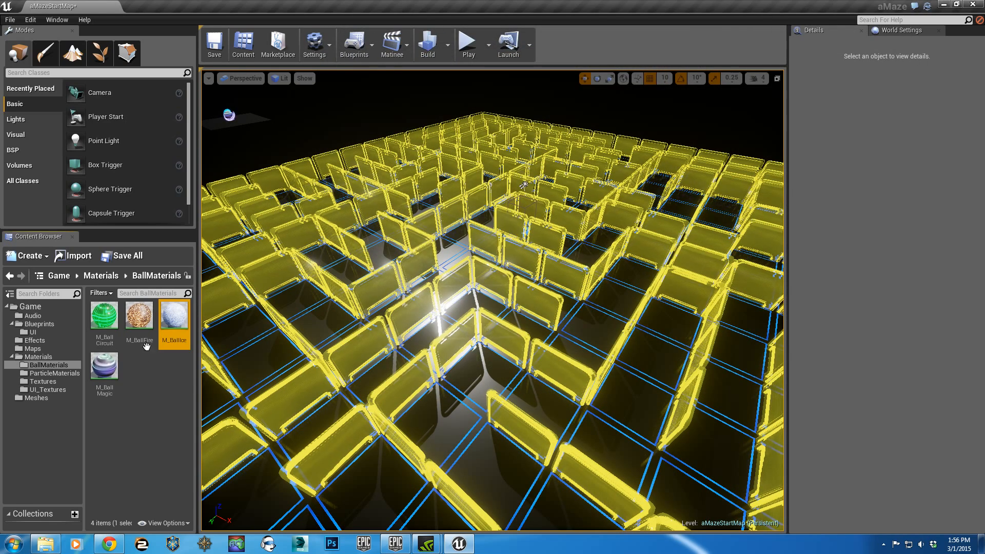
Open the M_BallMagic material and examine its Panner speeds, texture, Multiply nodes and ball preview.
double_click(104, 366)
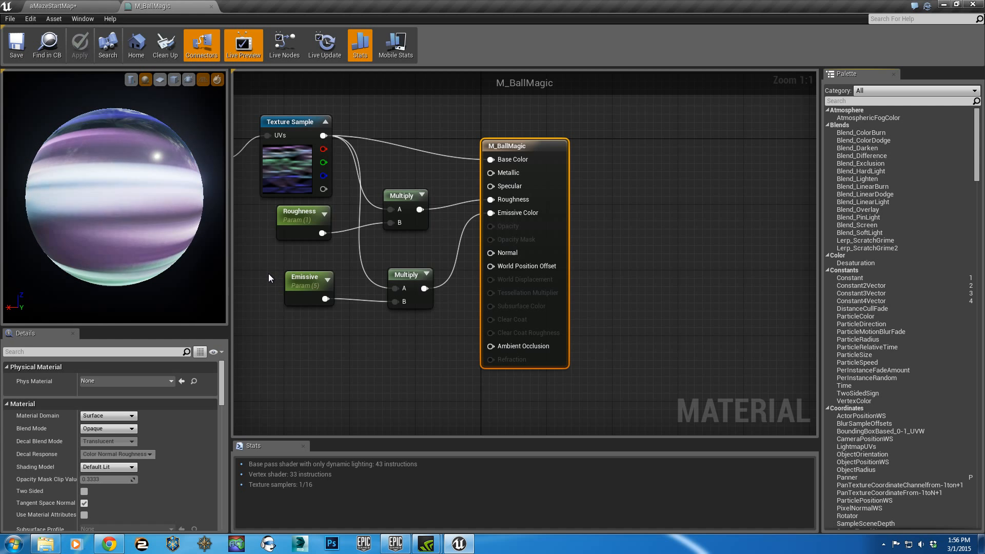
right_click_drag(269, 278, 397, 309)
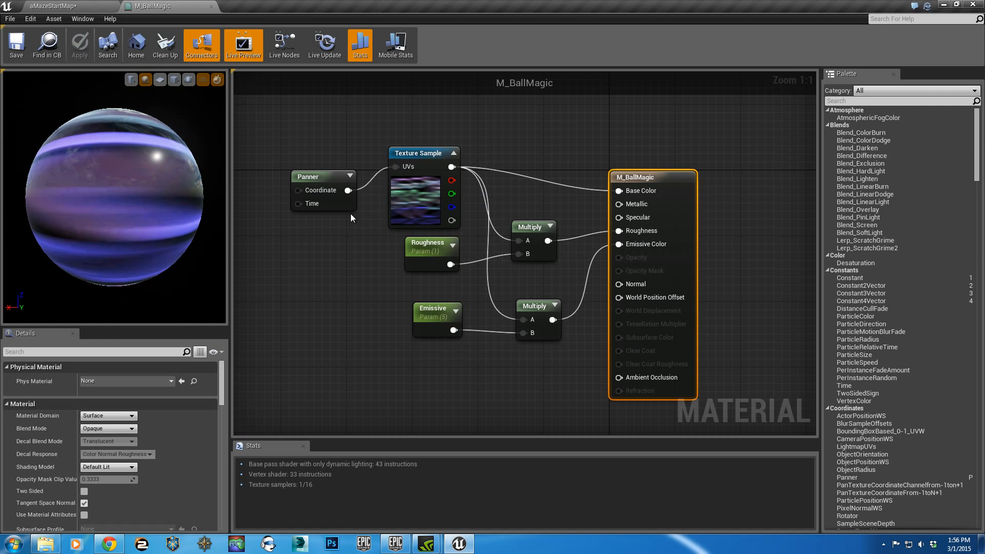
left_click_drag(312, 178, 311, 171)
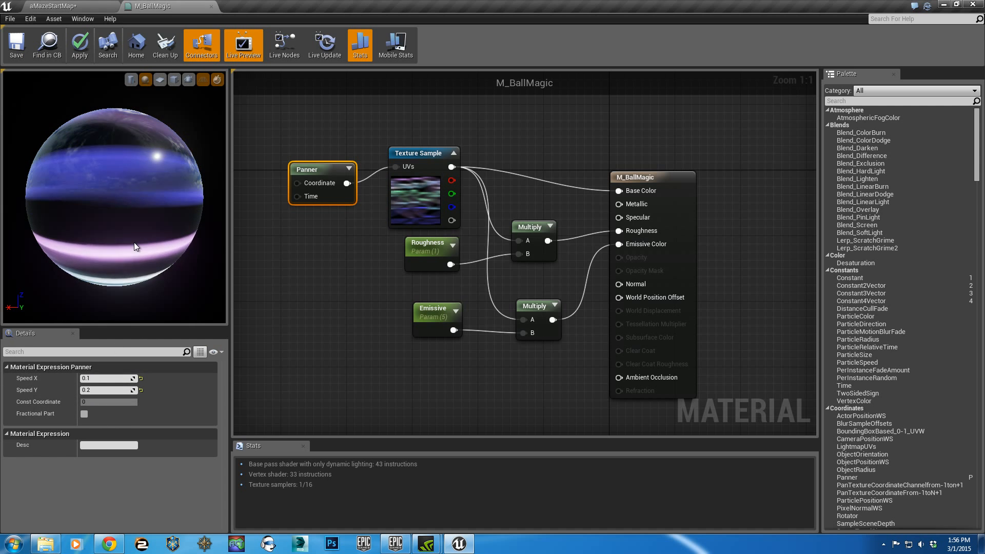
left_click_drag(134, 242, 127, 186)
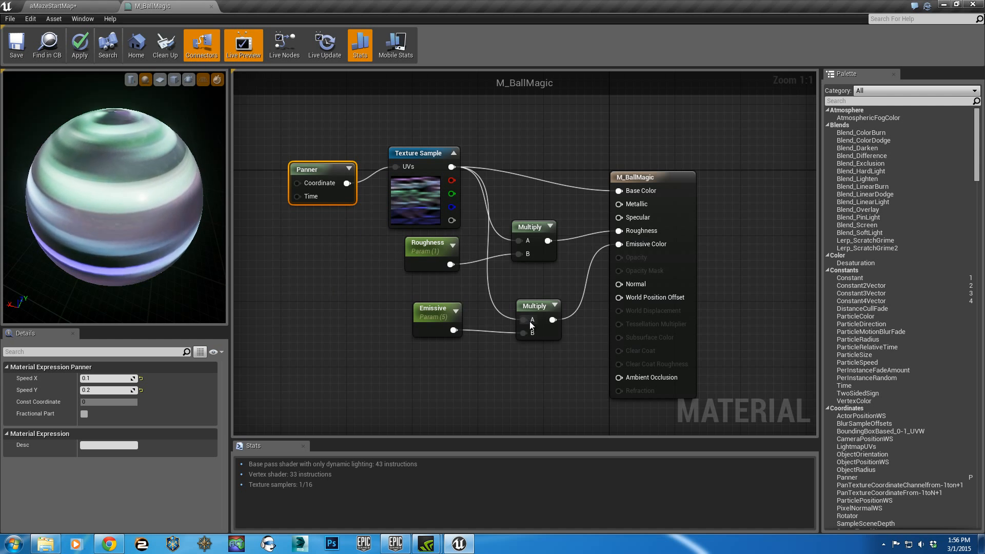
left_click_drag(527, 308, 531, 295)
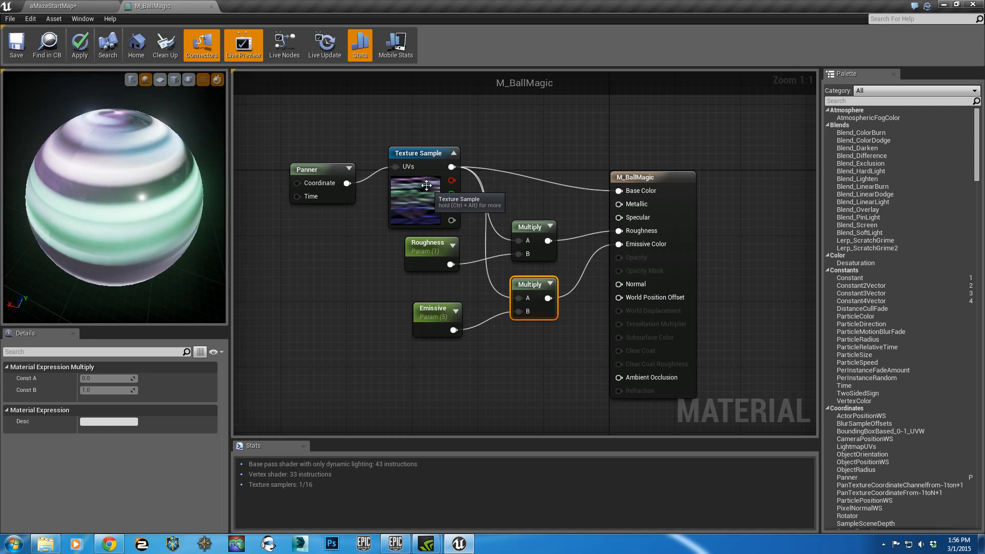
Set the Emissive parameter's default value to 50 to test a stronger glow on the magic ball.
left_click(431, 318)
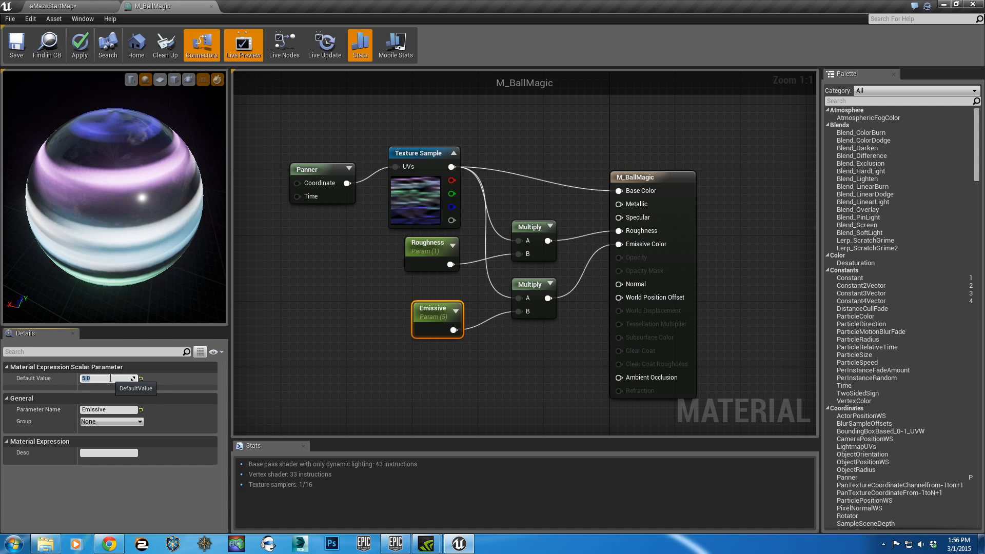
type("0")
key("Return")
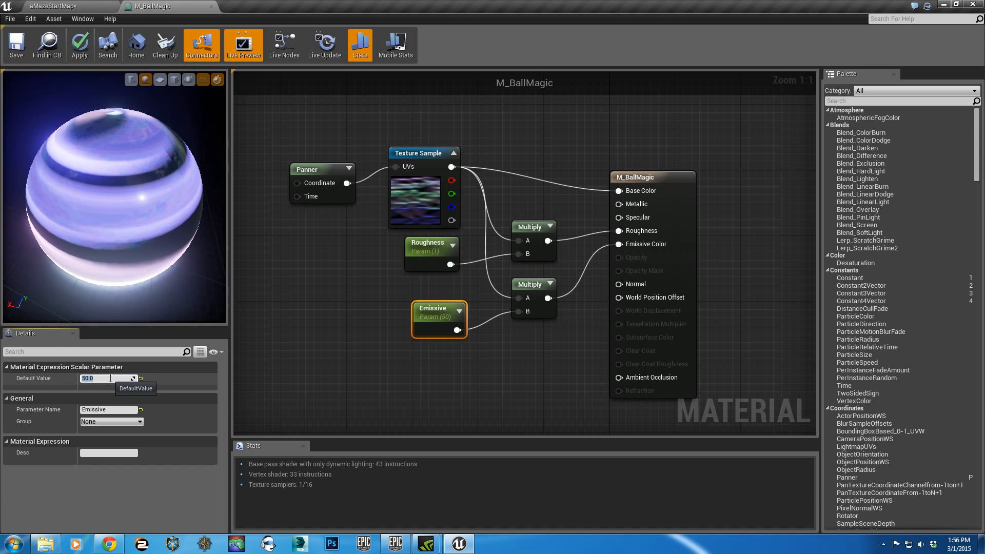
Restore the Emissive parameter's default value to 5 and close M_BallMagic without applying the changes.
type("5")
key("Return")
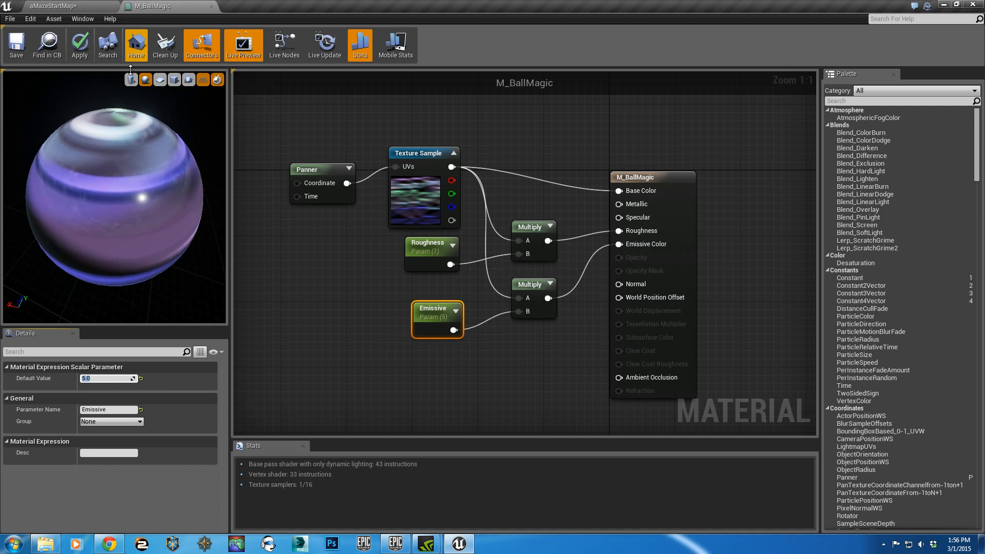
left_click(211, 6)
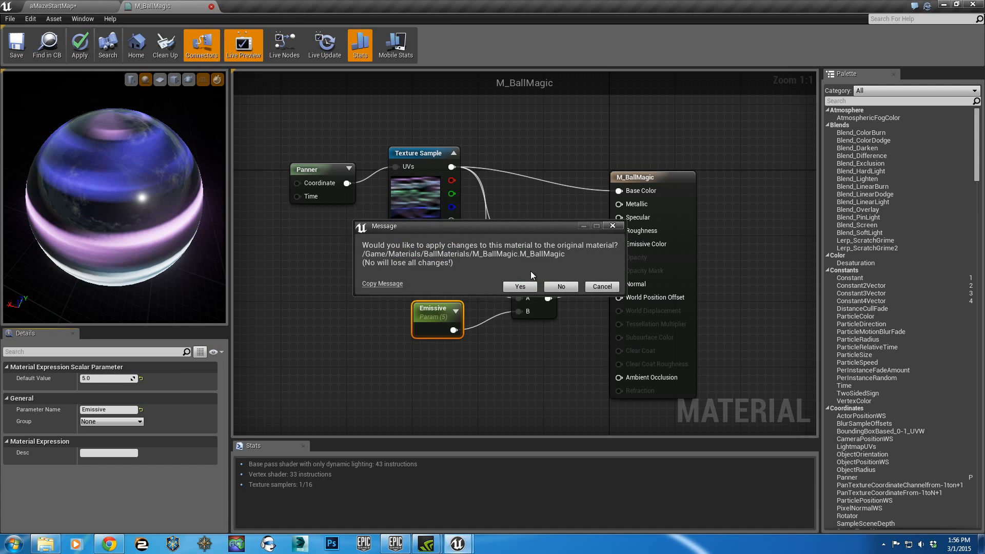
left_click(560, 286)
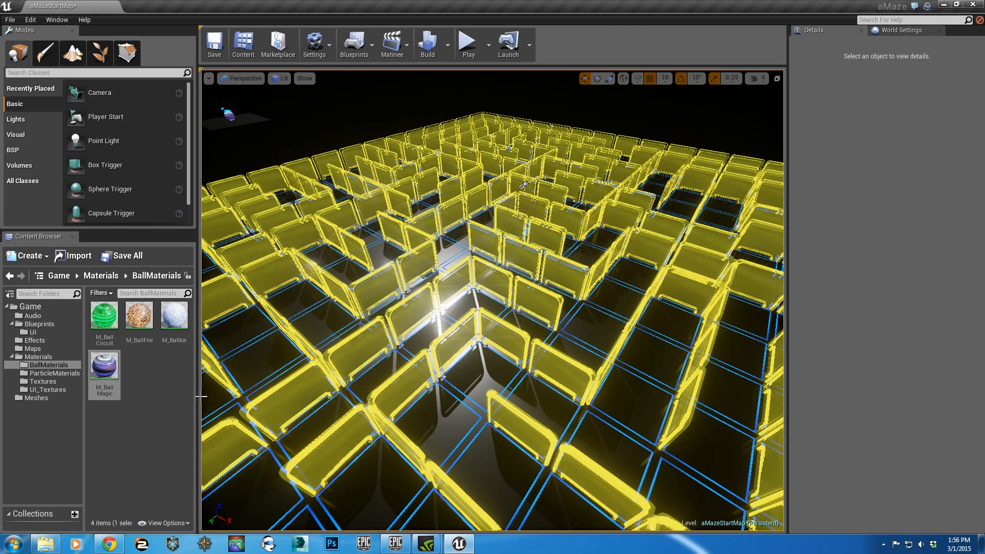
Open the M_Magic material from the ParticleMaterials folder and inspect its Texture Sample node.
left_click(44, 372)
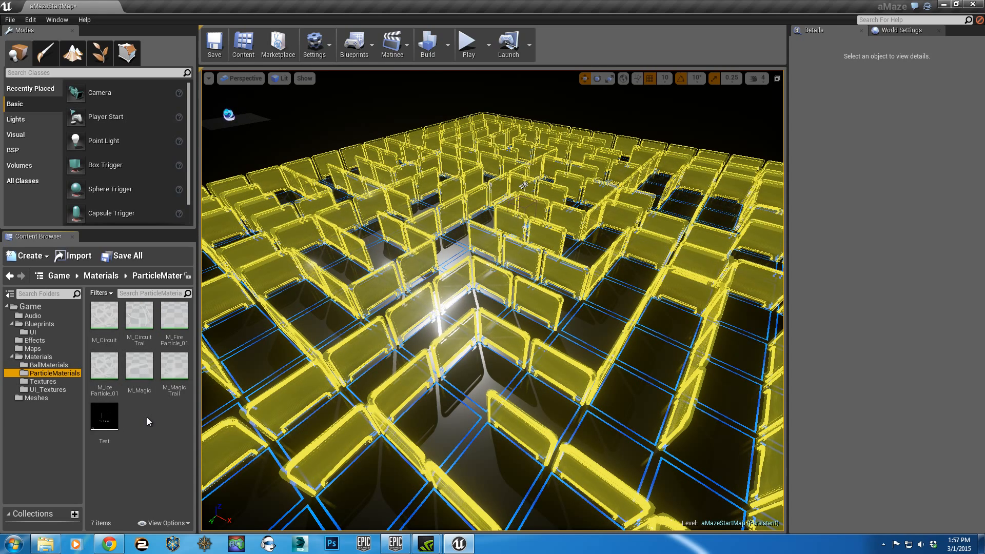
double_click(136, 378)
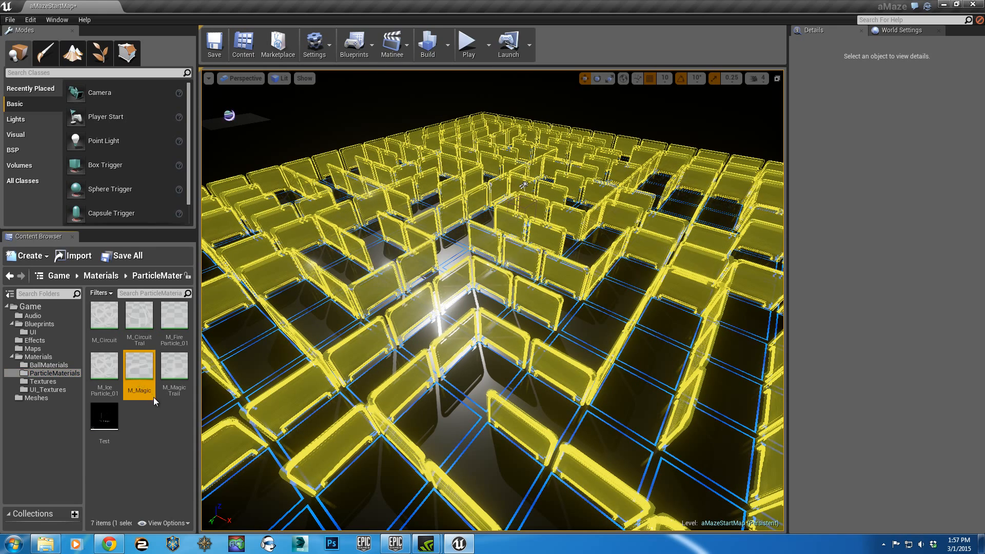
left_click(307, 287)
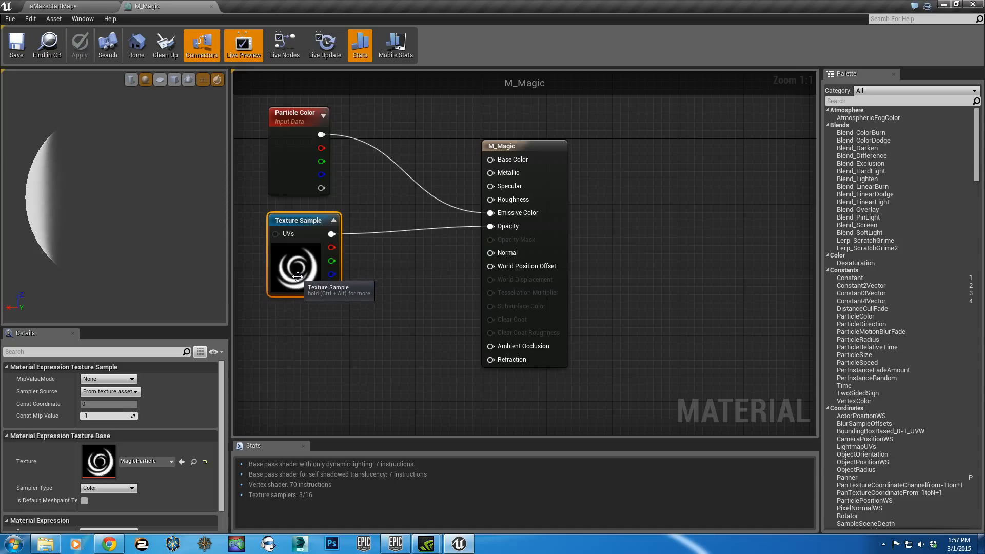
Open the M_MagicTrail material, inspect its Texture Sample node and preview from another angle, and close it.
left_click(75, 8)
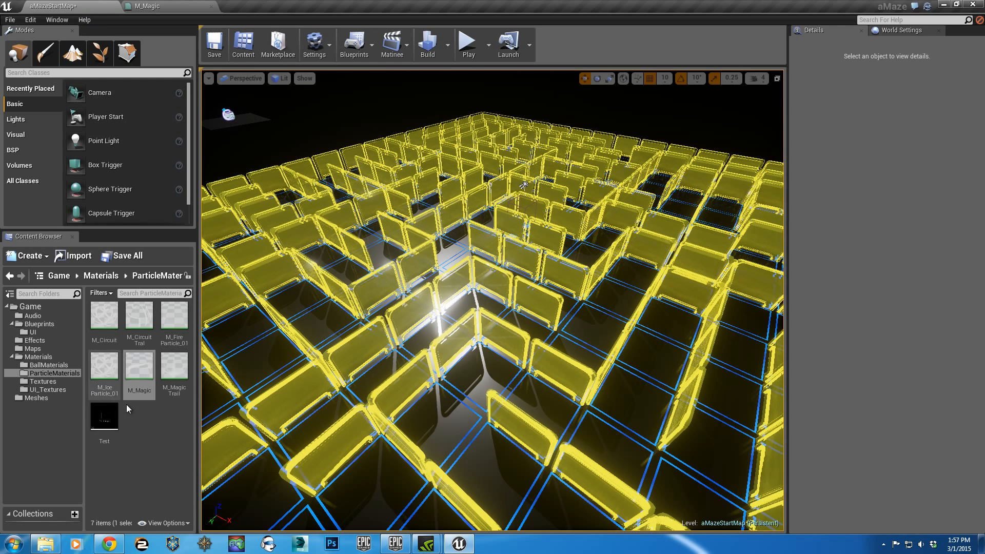
double_click(174, 366)
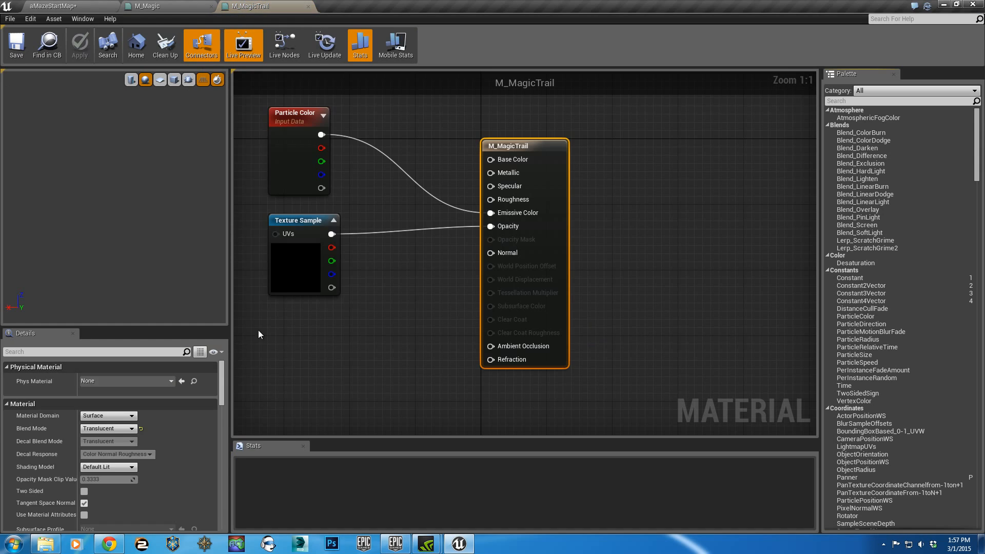
left_click(302, 271)
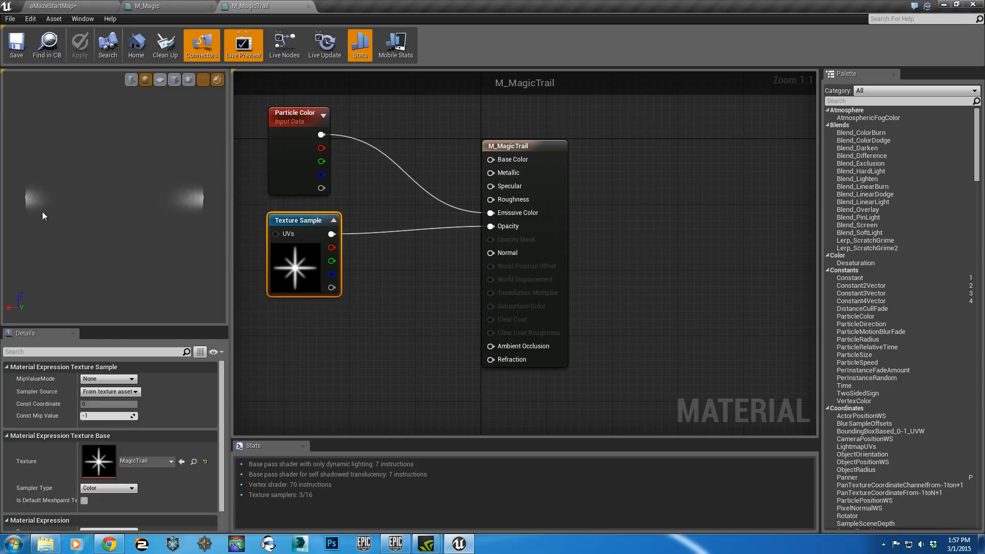
mouse_move(42, 211)
left_mouse_down()
mouse_move(123, 211)
mouse_move(40, 202)
left_mouse_up()
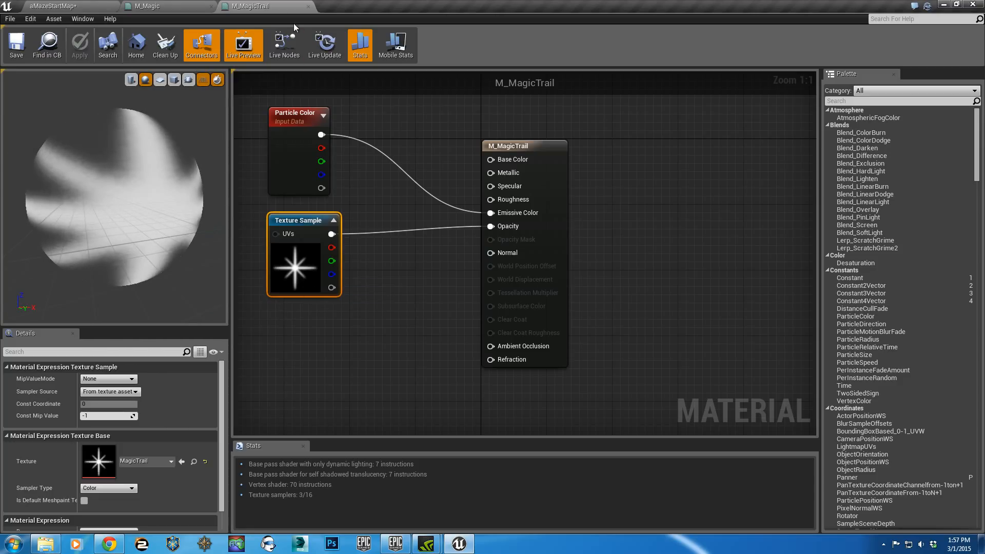
left_click(308, 7)
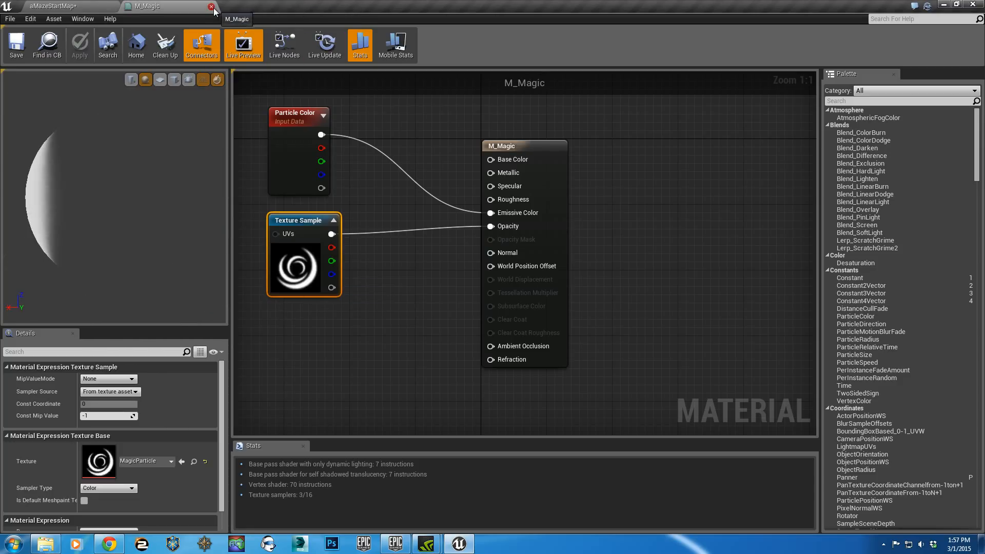
Add a second Particle Color node above the existing one in the M_Magic graph.
right_click_drag(358, 123, 439, 229)
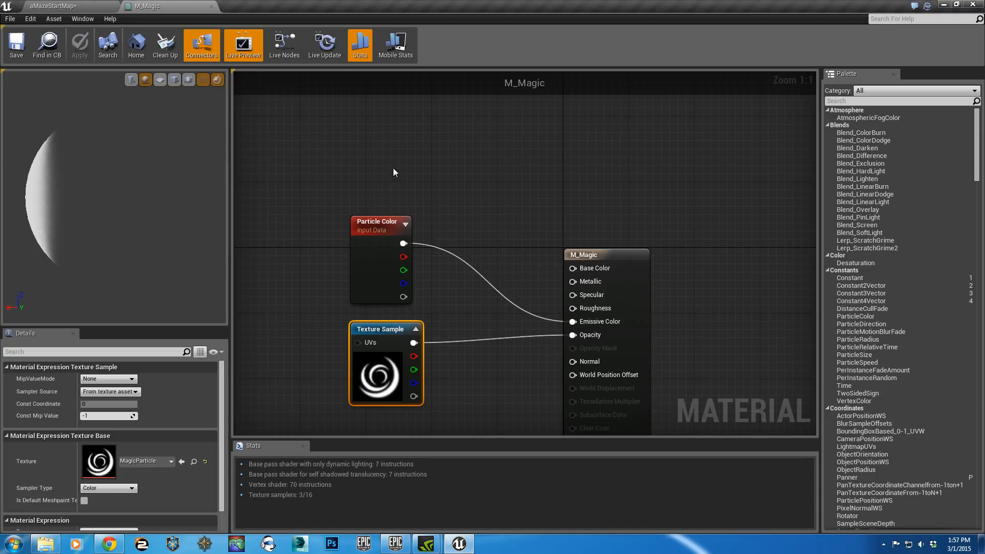
right_click(380, 139)
type("part")
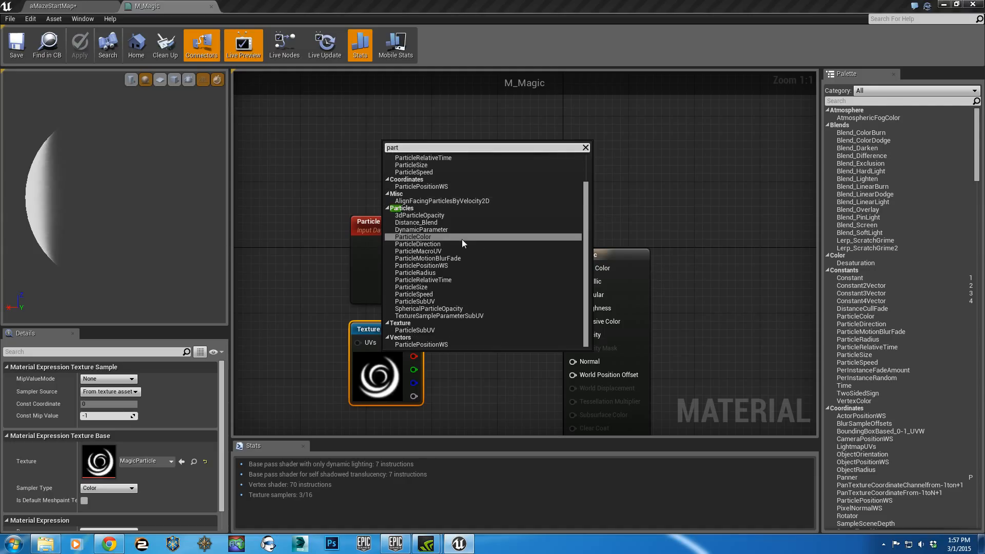
left_click(428, 238)
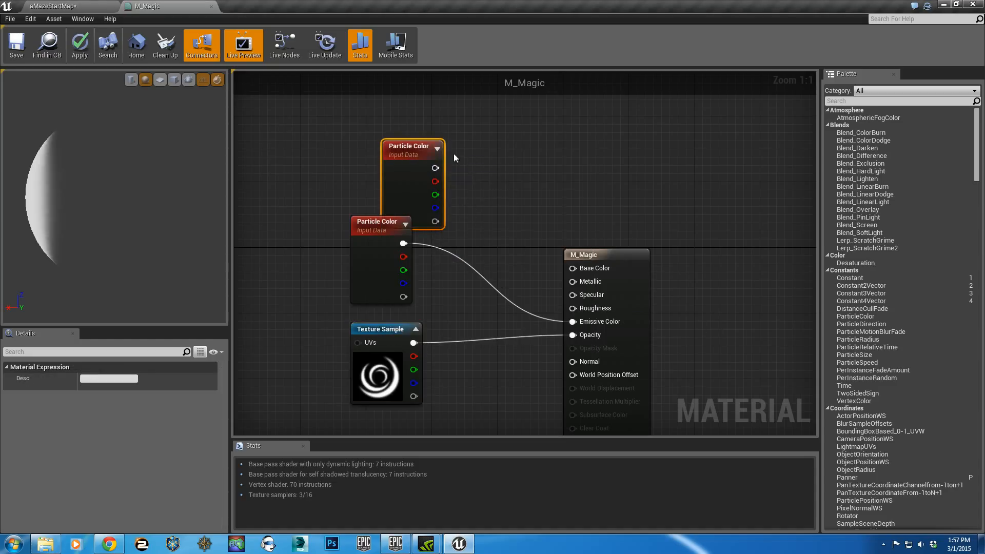
Delete the added Particle Color node and close M_Magic without applying the changes.
key("Delete")
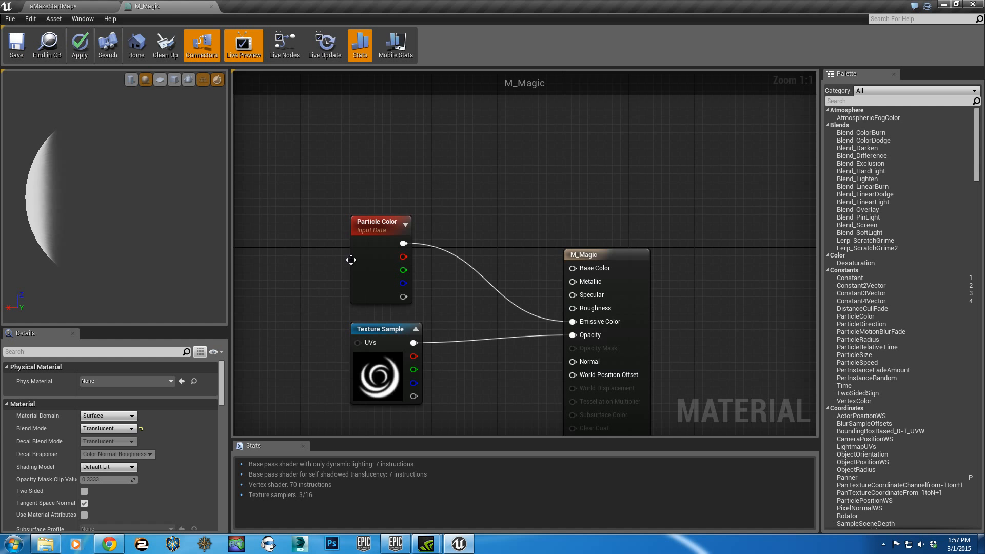
left_click(211, 6)
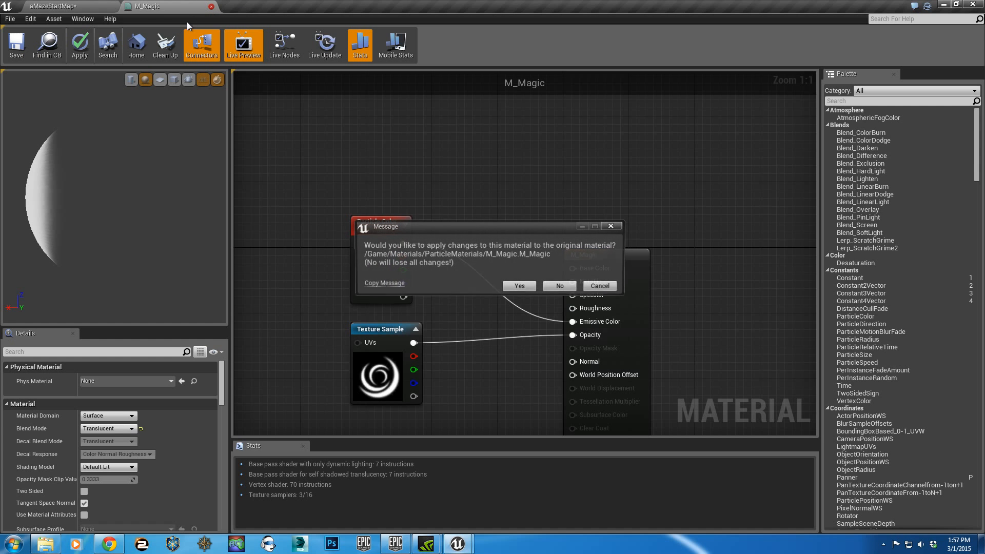
left_click(559, 287)
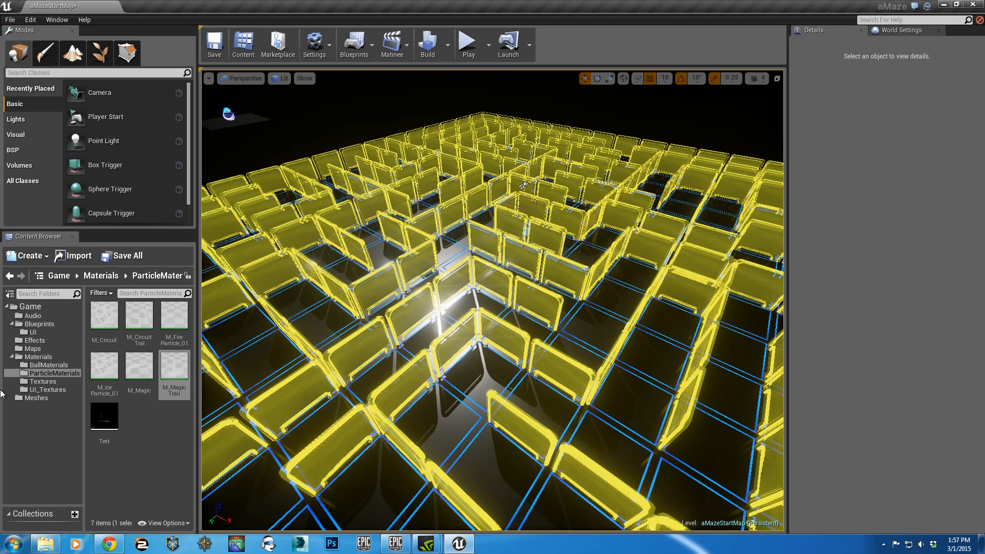
Browse the Effects and Textures folders, view the FireParticle_01 texture, and close it.
left_click(41, 342)
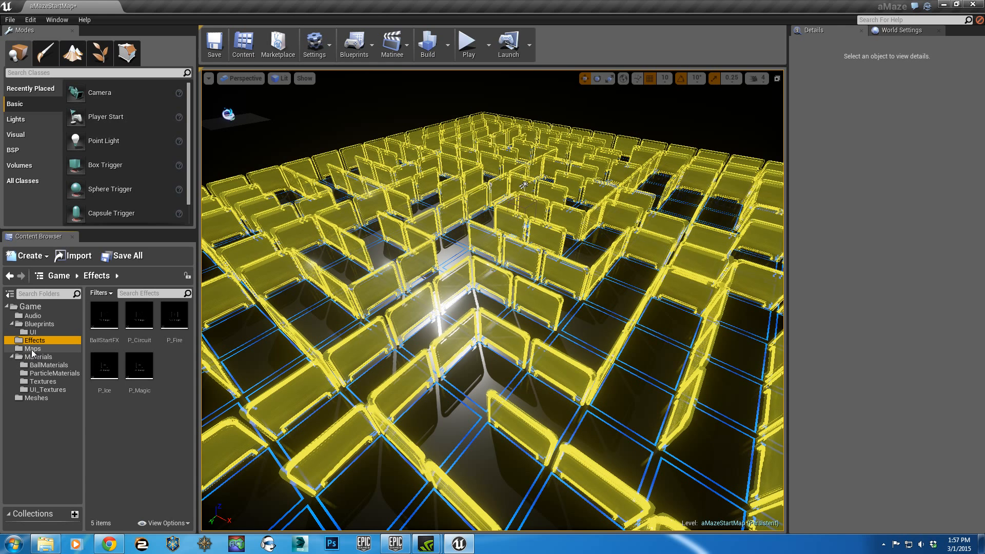
left_click(45, 382)
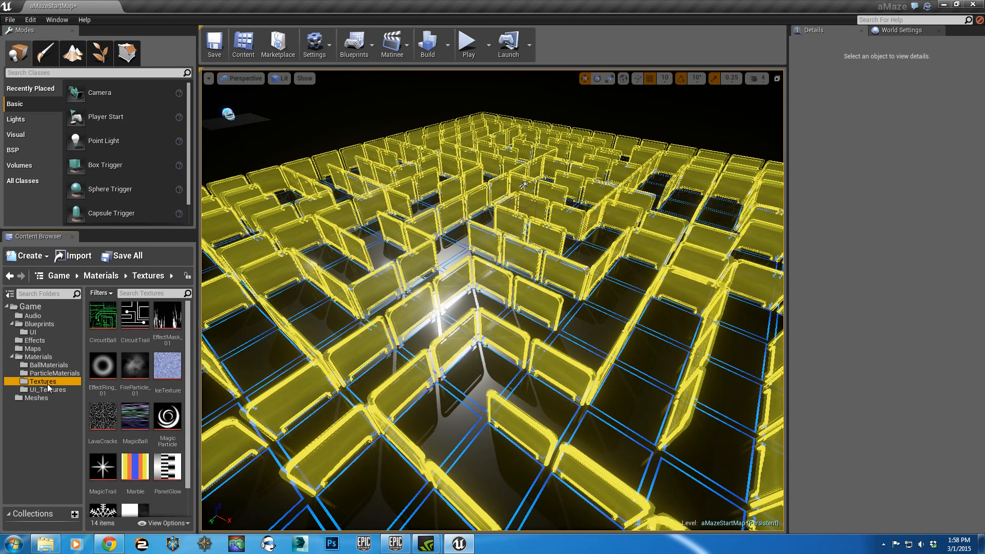
double_click(133, 377)
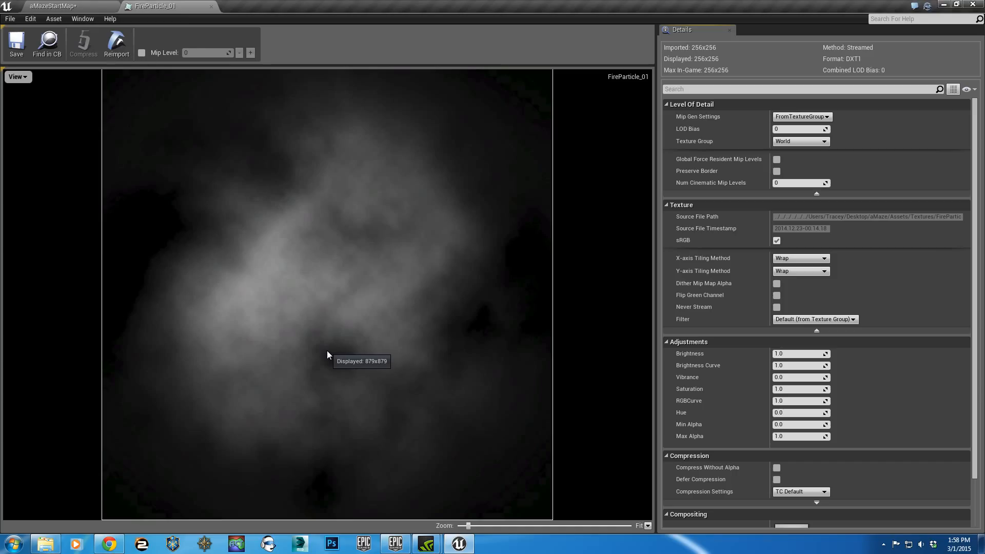
left_click(211, 6)
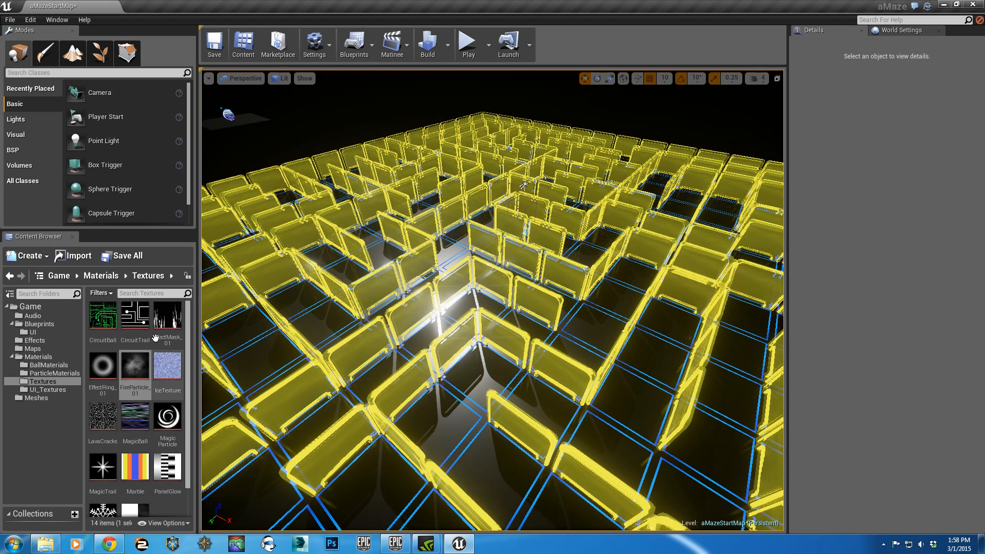
View the CircuitTrail and SnowFlake textures one after the other, closing each.
double_click(135, 315)
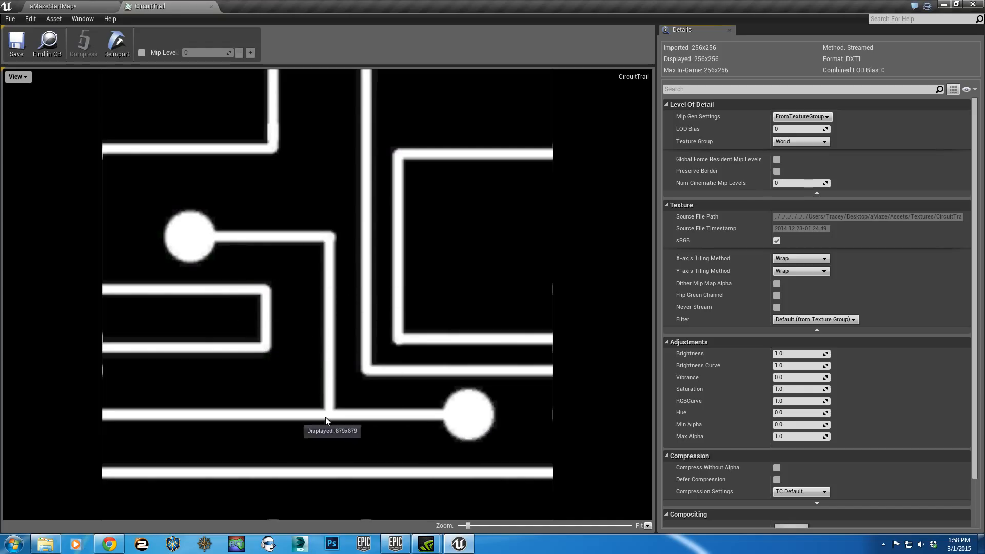
left_click(211, 7)
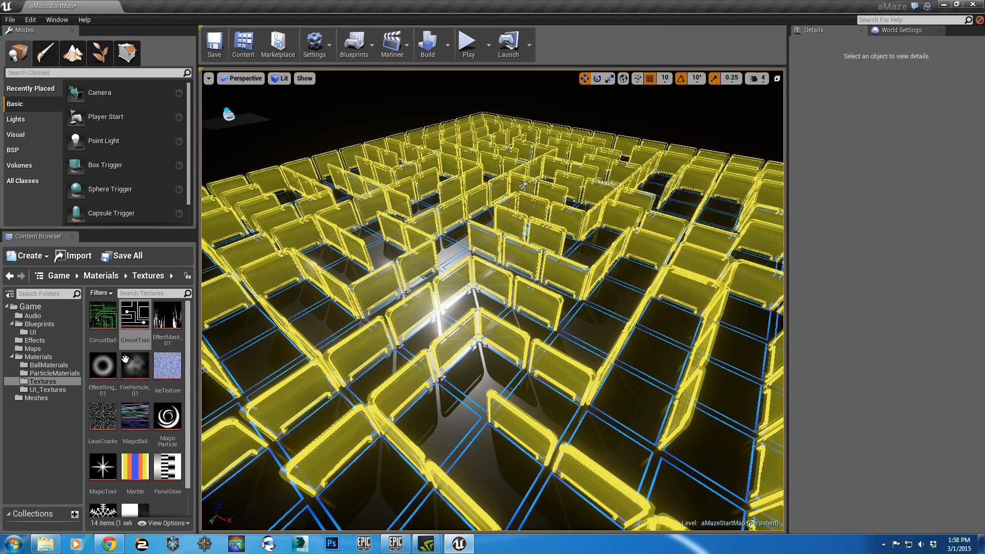
mouse_move(144, 497)
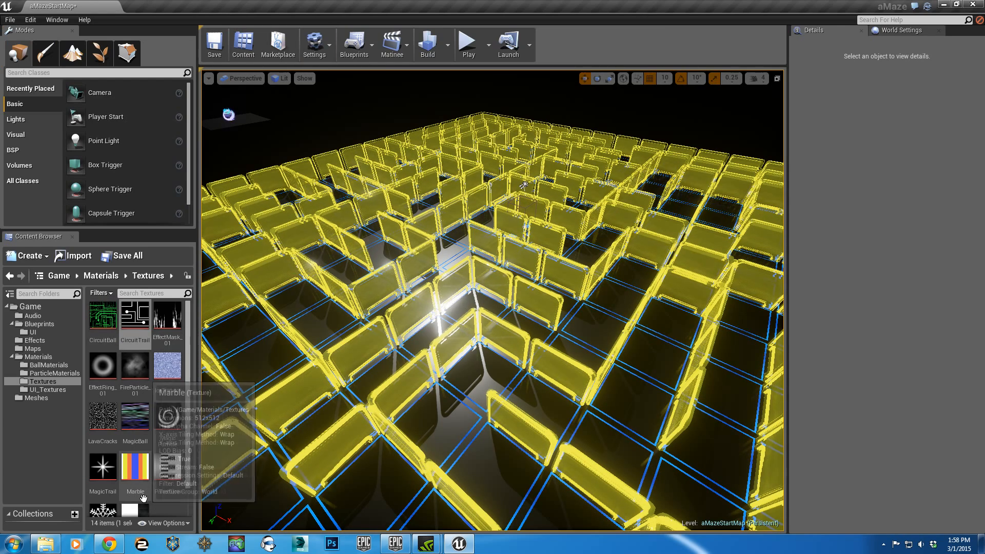
scroll(144, 497, "down", 2)
double_click(103, 485)
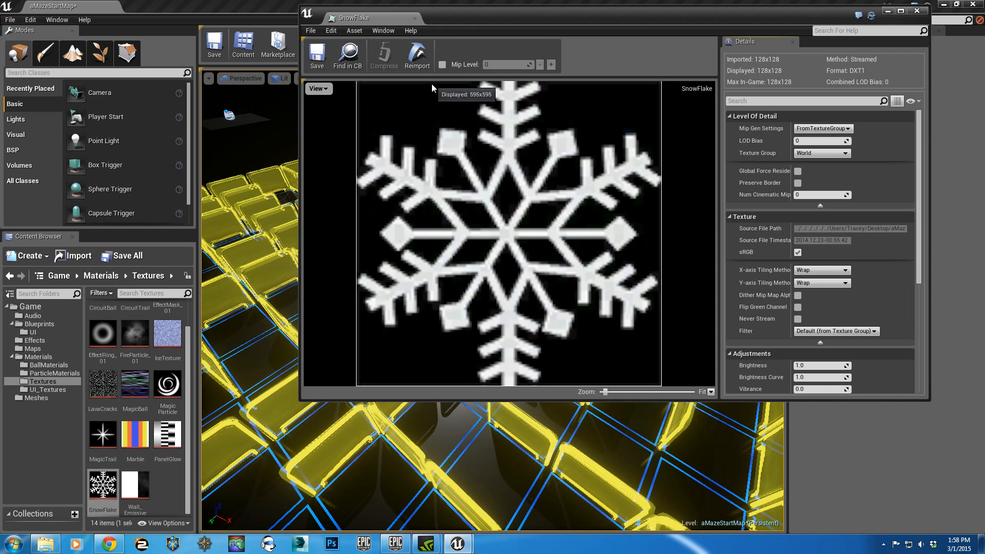
left_click(414, 19)
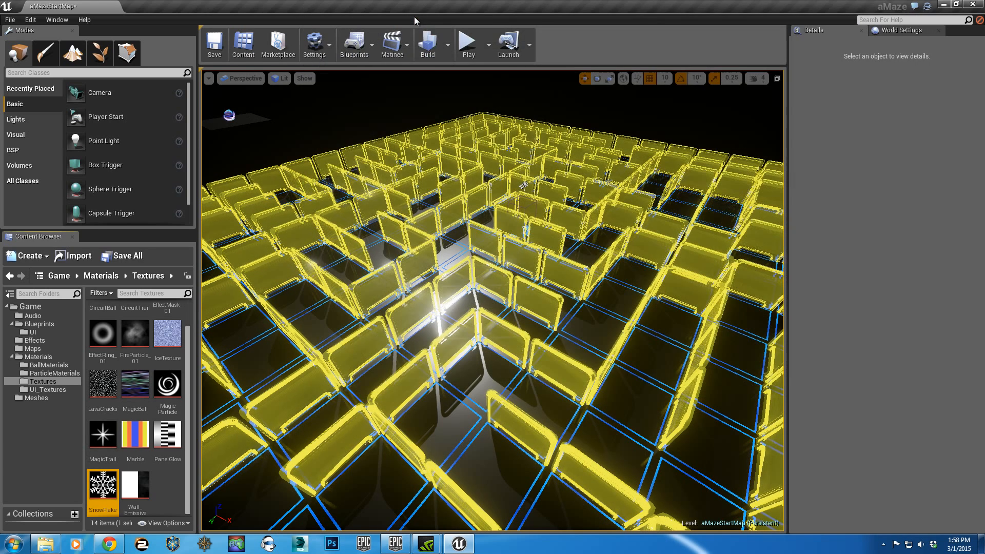
Play the start map, open the ball options, and apply the ICE ball.
left_click(468, 43)
left_click(528, 383)
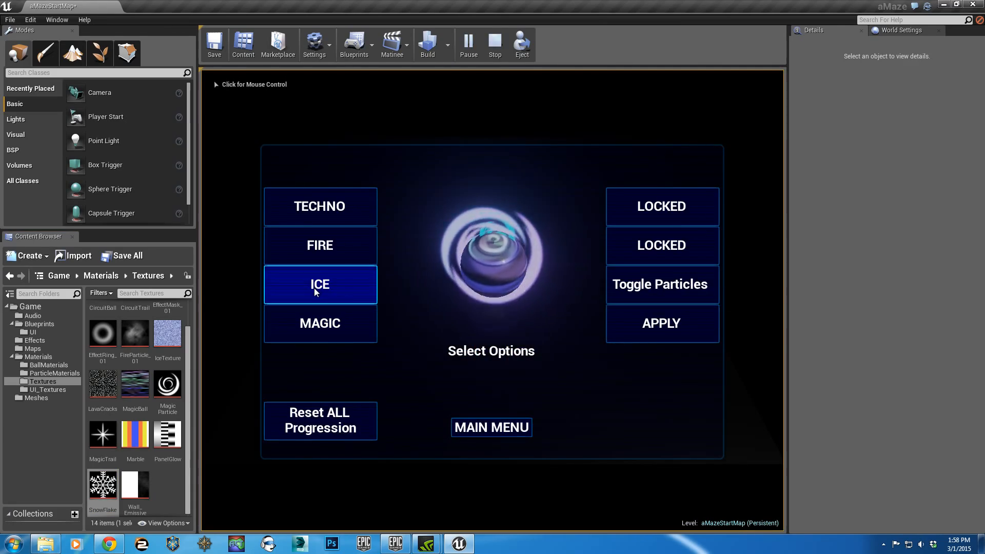
left_click(359, 286)
left_click(656, 323)
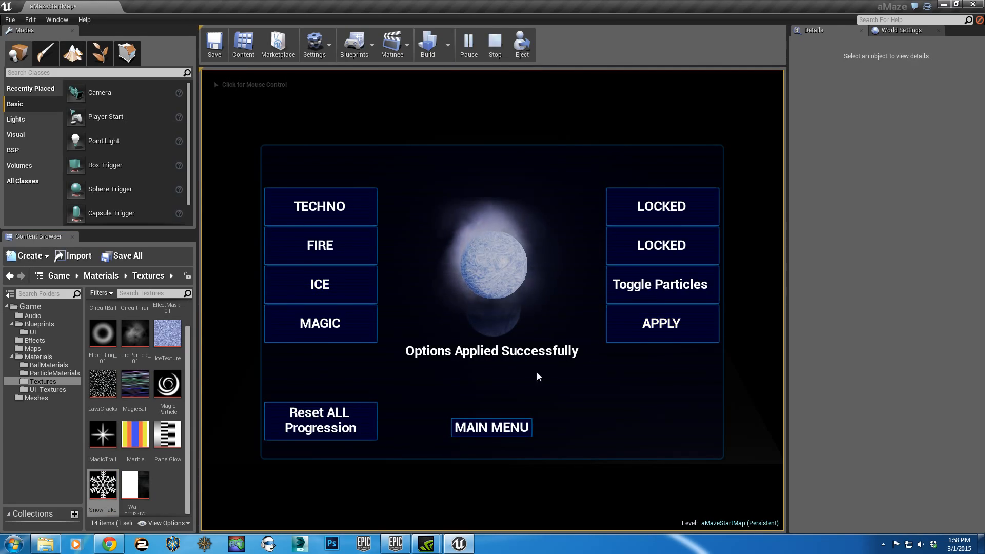
Leave the ball options for the main menu and start level 1.
left_click(502, 431)
left_click(537, 341)
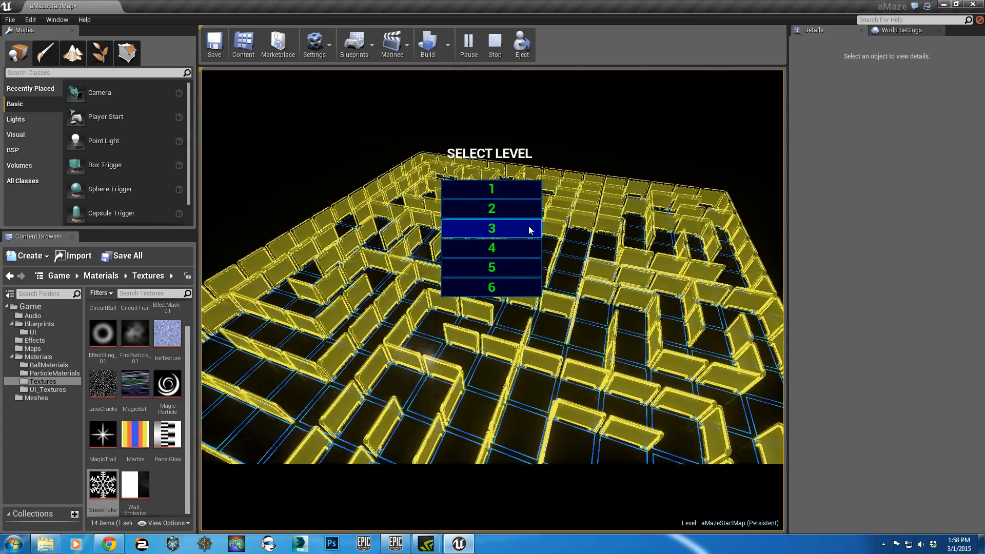
left_click(508, 183)
left_click(452, 391)
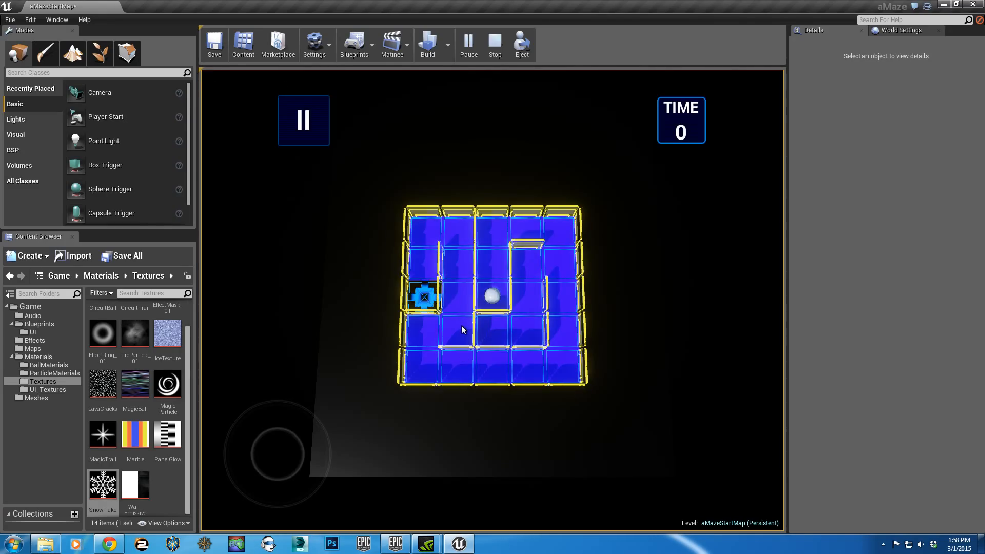
Roll the ice ball through the level 1 maze to view its snow trail, and end the play session.
key("w")
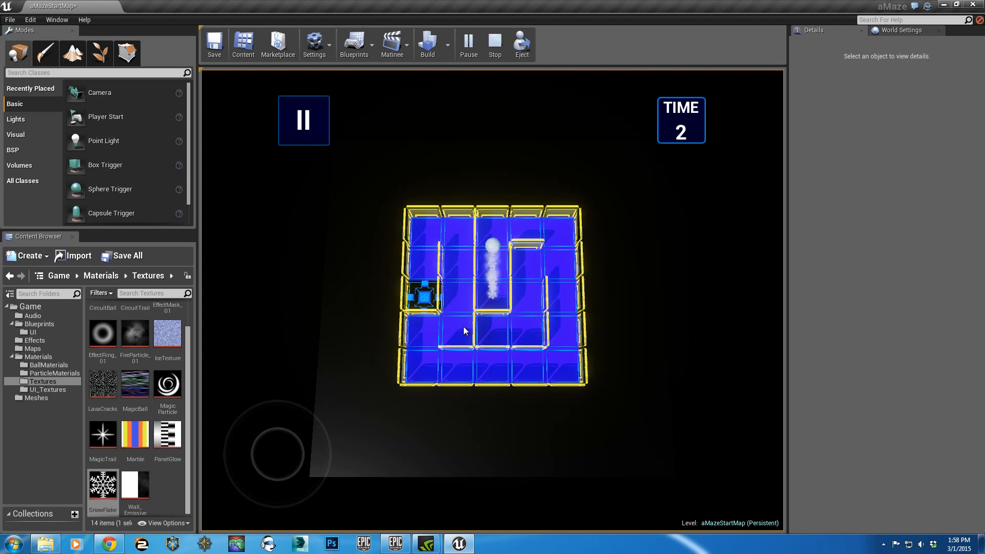
key("d")
key("s")
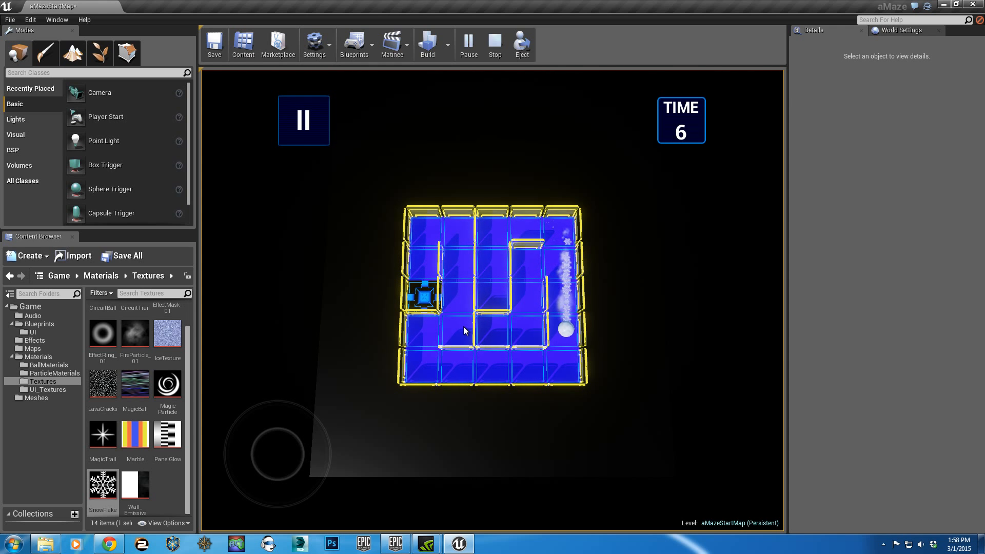
key("a")
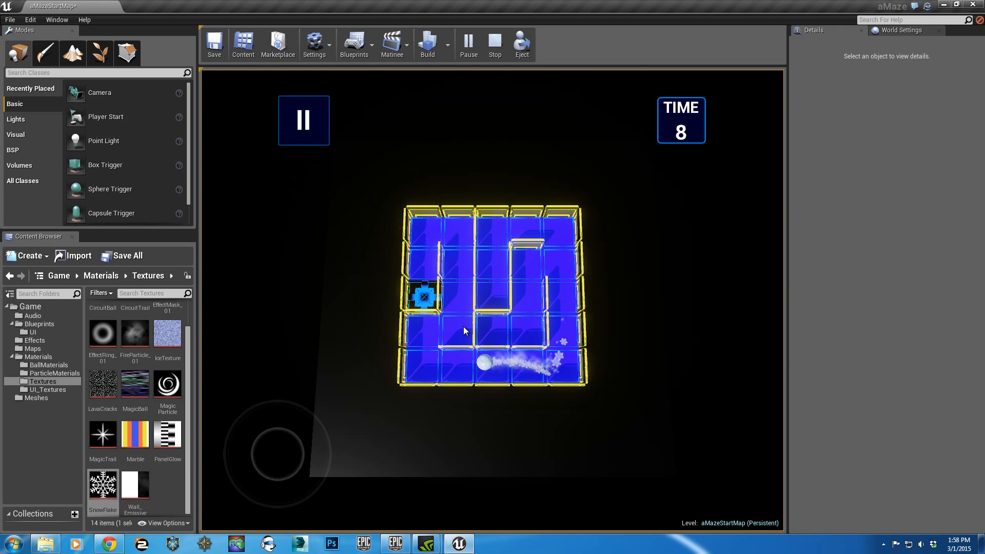
left_click(313, 130)
left_click(493, 340)
key("Escape")
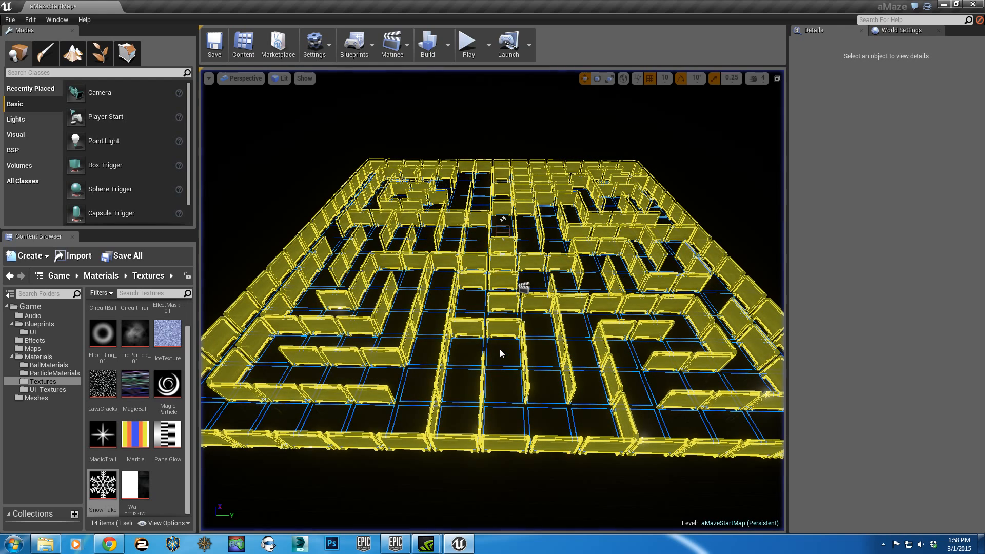
Open P_Magic from the Effects folder and disable and re-enable each of its two emitters in turn to compare them.
left_click(44, 341)
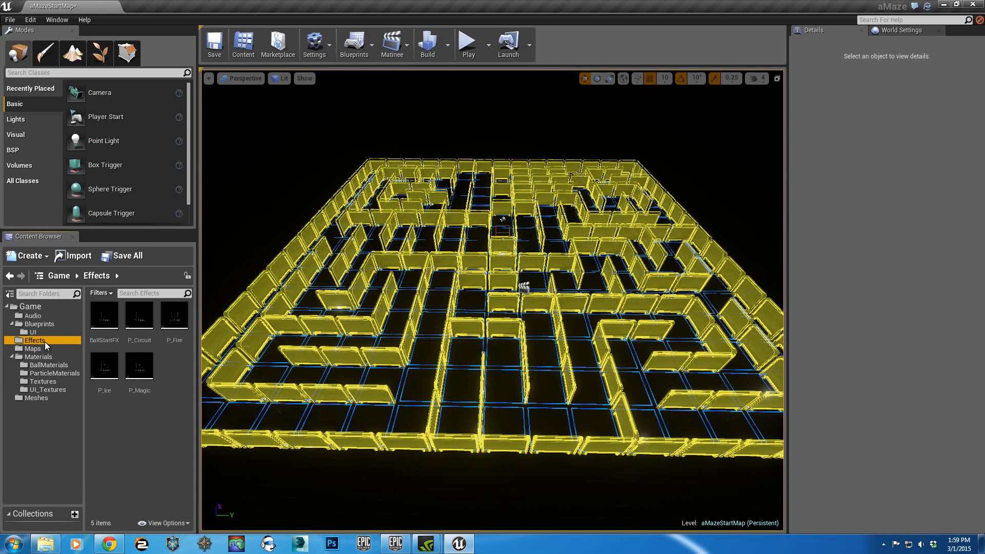
double_click(141, 374)
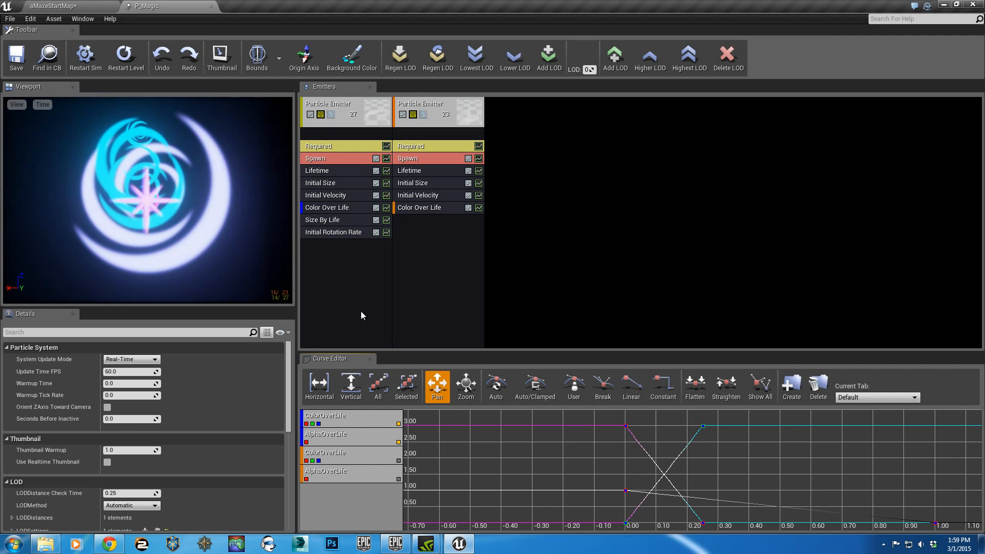
left_click(402, 114)
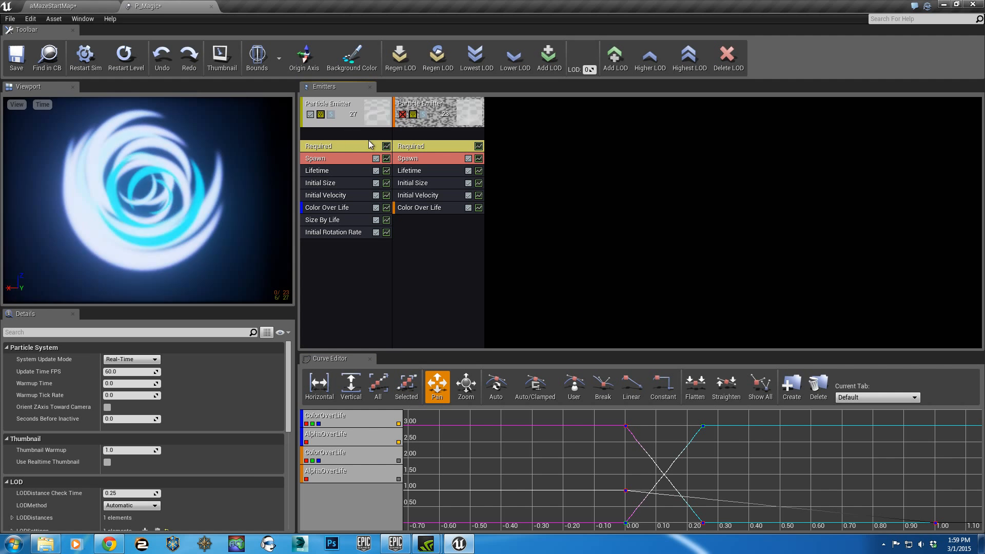
left_click(403, 114)
left_click(310, 114)
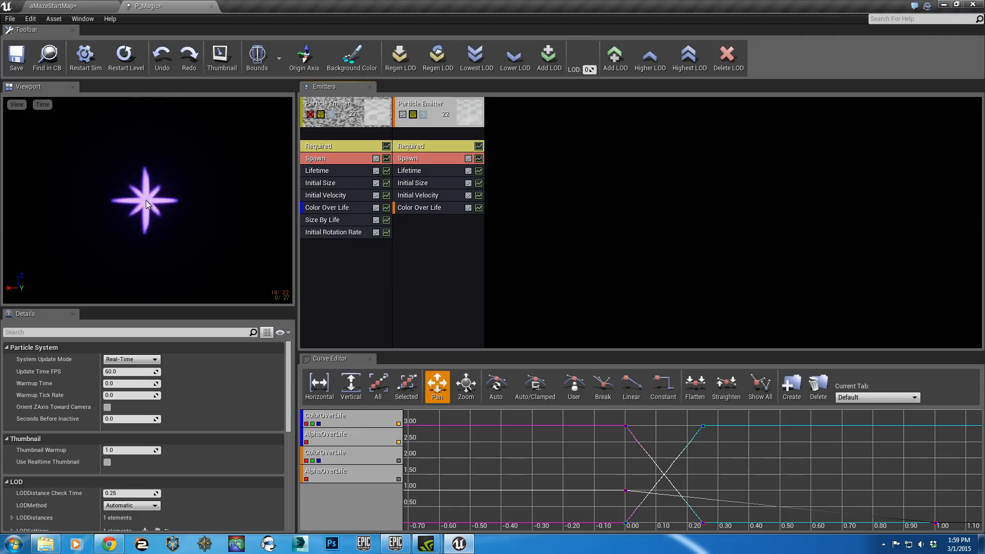
left_click(310, 113)
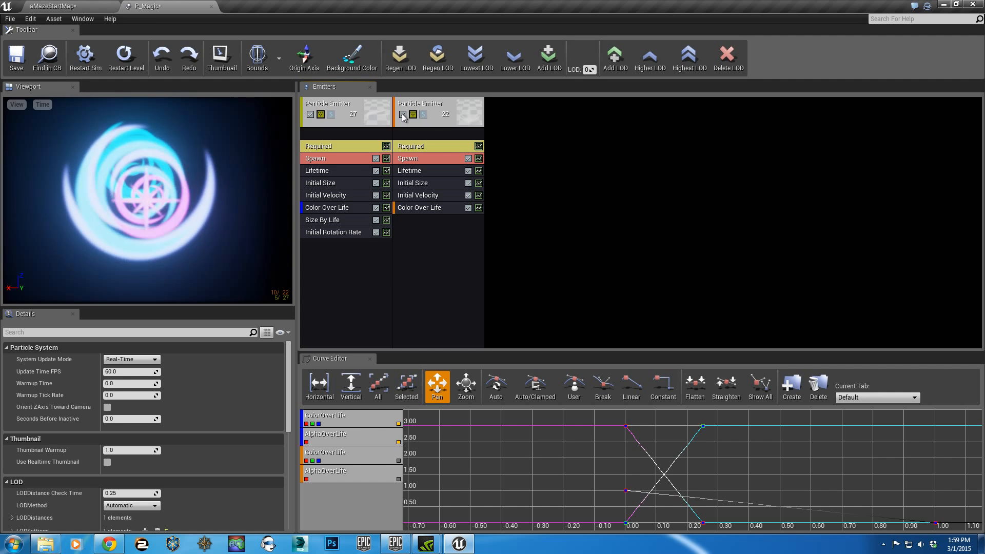
left_click(403, 114)
left_click(402, 115)
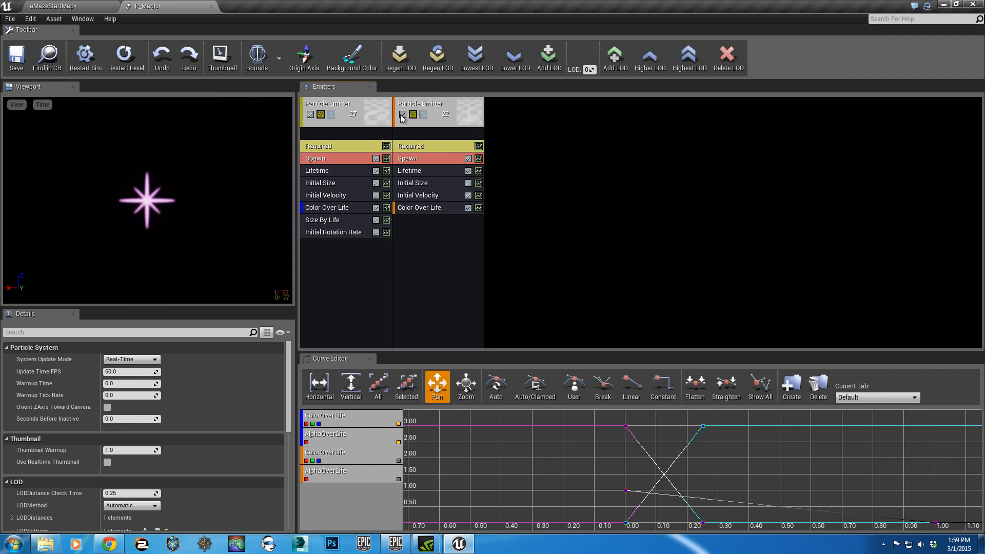
Create a particle system named Test in the Effects folder.
left_click(69, 7)
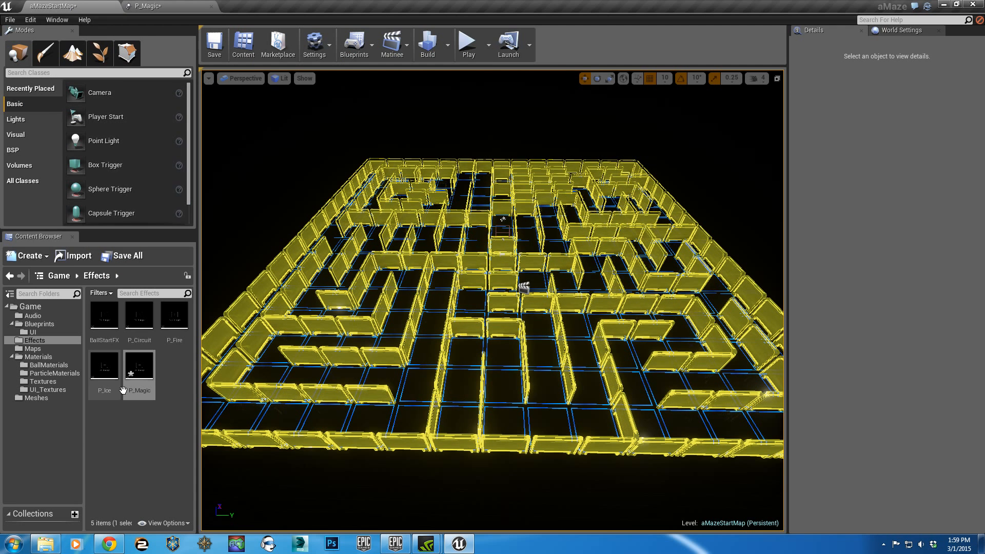
right_click(137, 466)
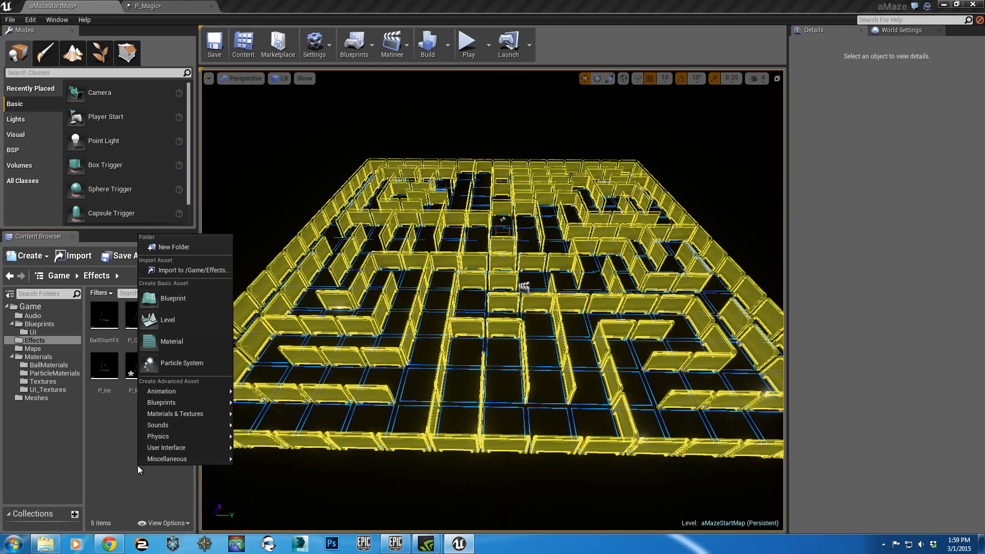
left_click(154, 363)
type("Te")
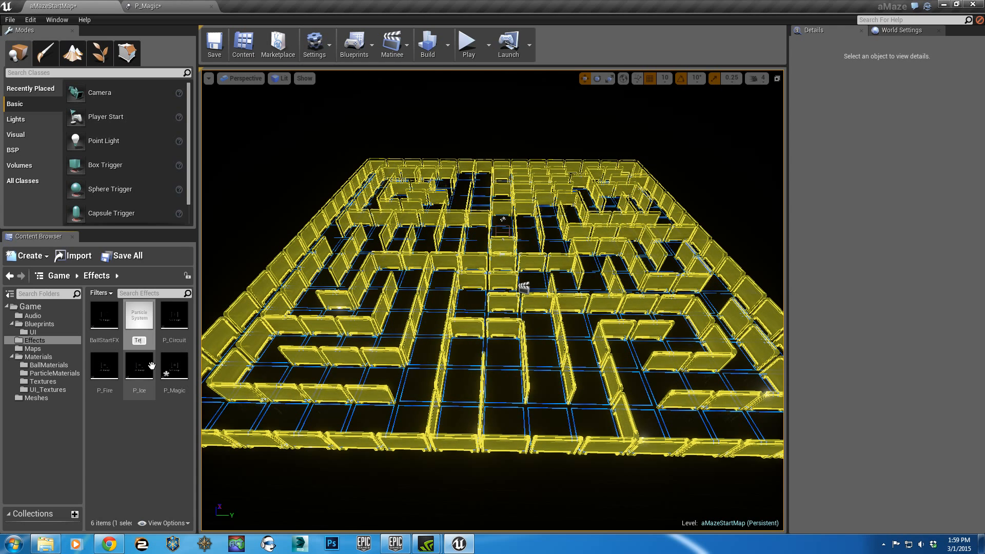
type("st")
key("Return")
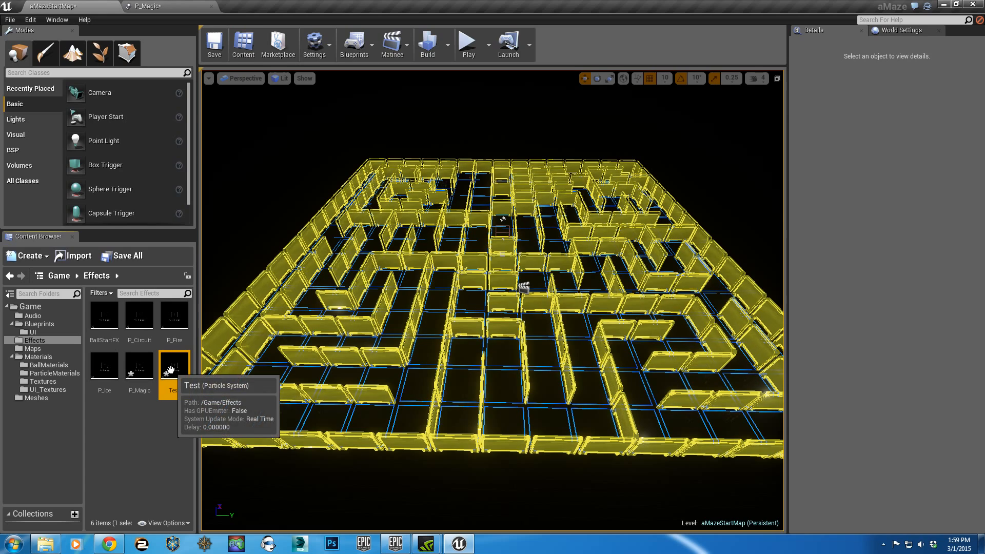
Open the Test particle system docked beside the aMazeStartMap editor, moving the P_Magic editor out of the main window.
double_click(162, 371)
left_click_drag(352, 19, 328, 7)
left_click_drag(176, 6, 984, 123)
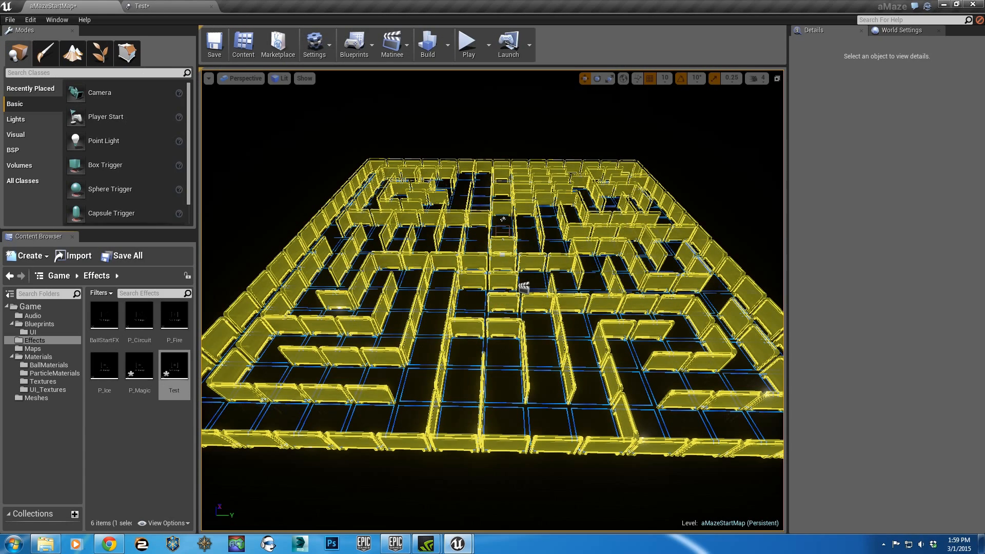
left_click(154, 7)
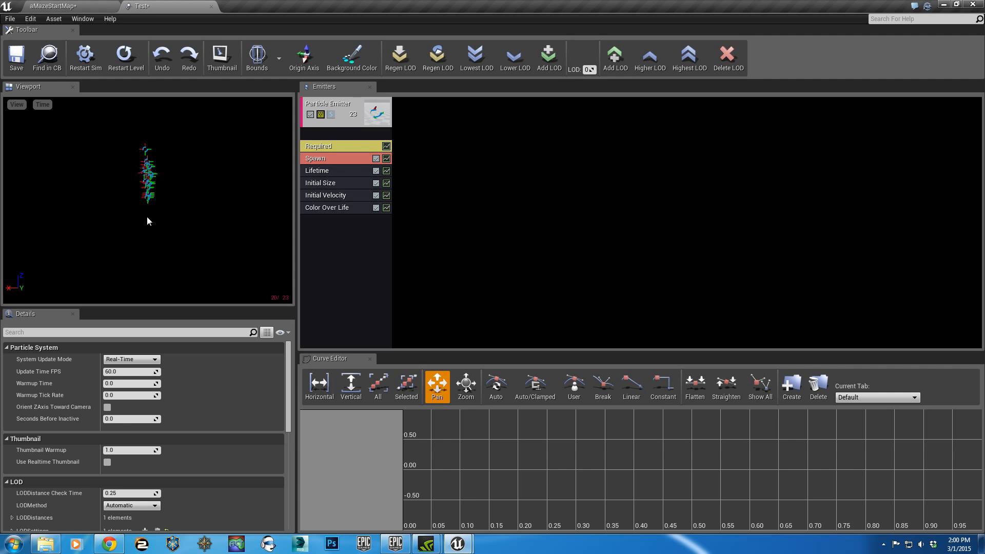
Examine the emitter's Required, Spawn, Lifetime, Initial Size, Initial Velocity and Color Over Life modules in Test.
left_click(328, 146)
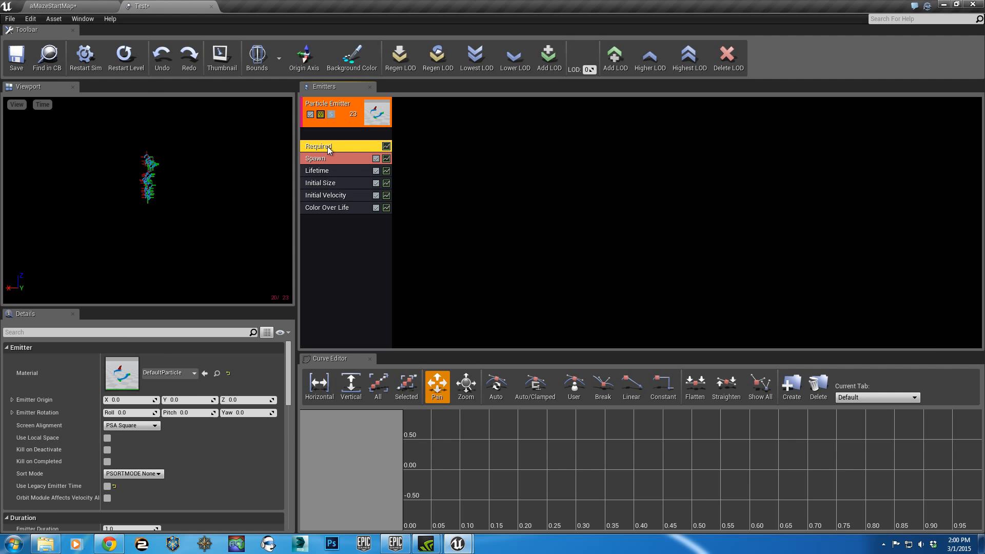
left_click(340, 160)
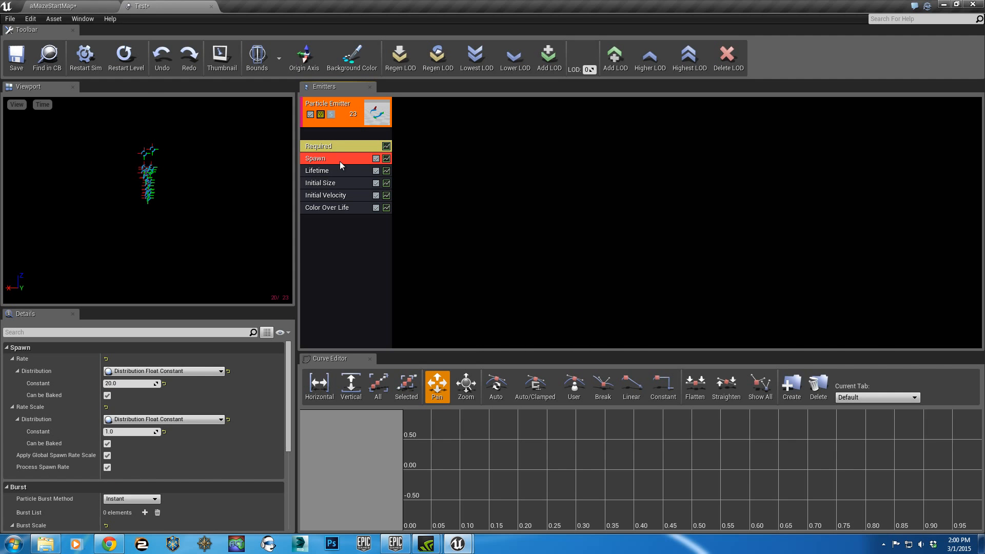
left_click(339, 171)
left_click(339, 183)
left_click(337, 195)
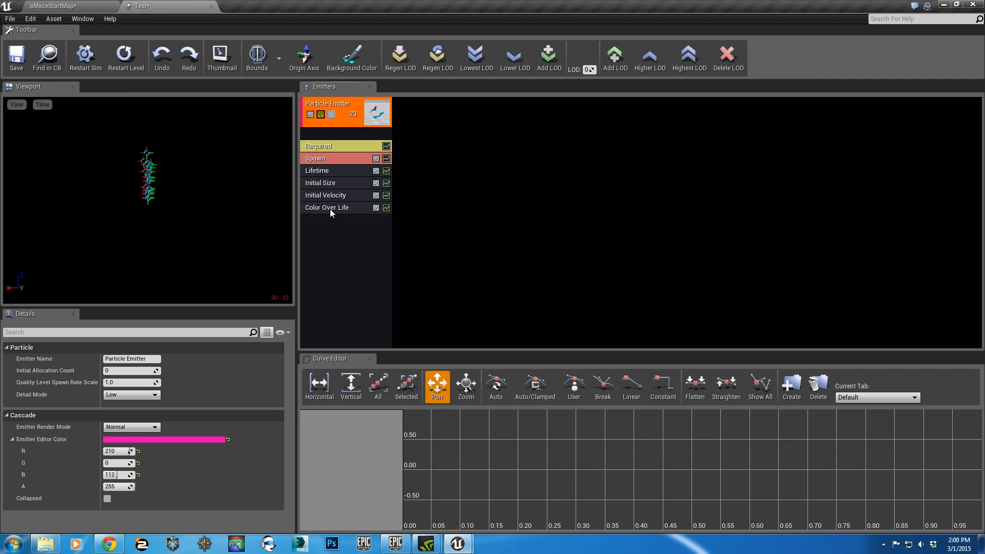
left_click(331, 208)
left_click(331, 197)
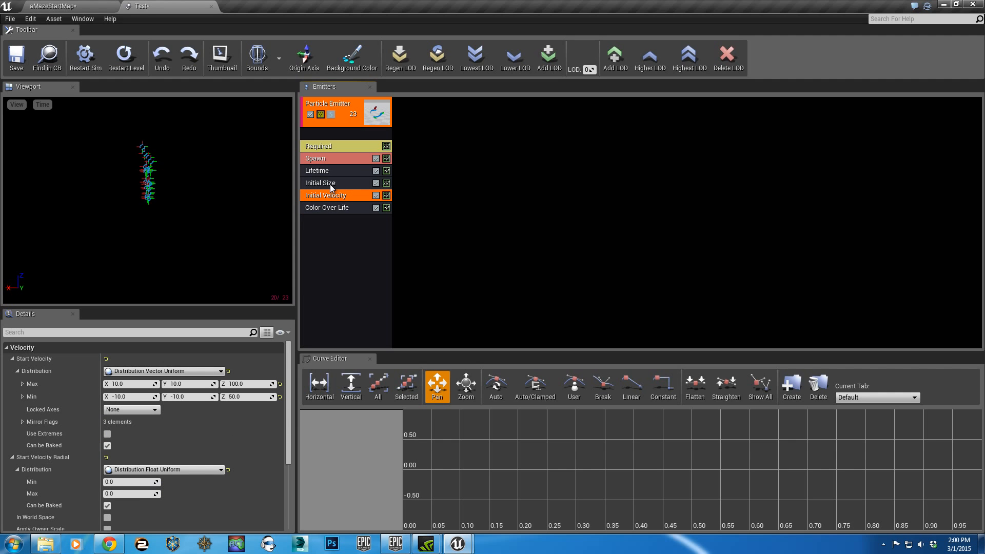
left_click(329, 184)
left_click(328, 174)
left_click(331, 157)
left_click(333, 146)
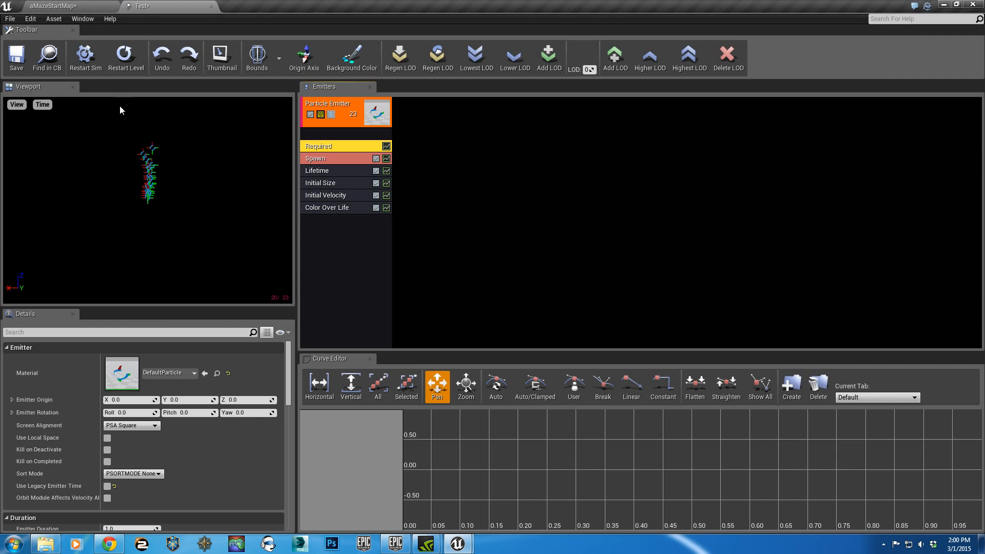
Assign the M_Magic material from the ParticleMaterials folder to the Test emitter's Required module.
left_click(71, 6)
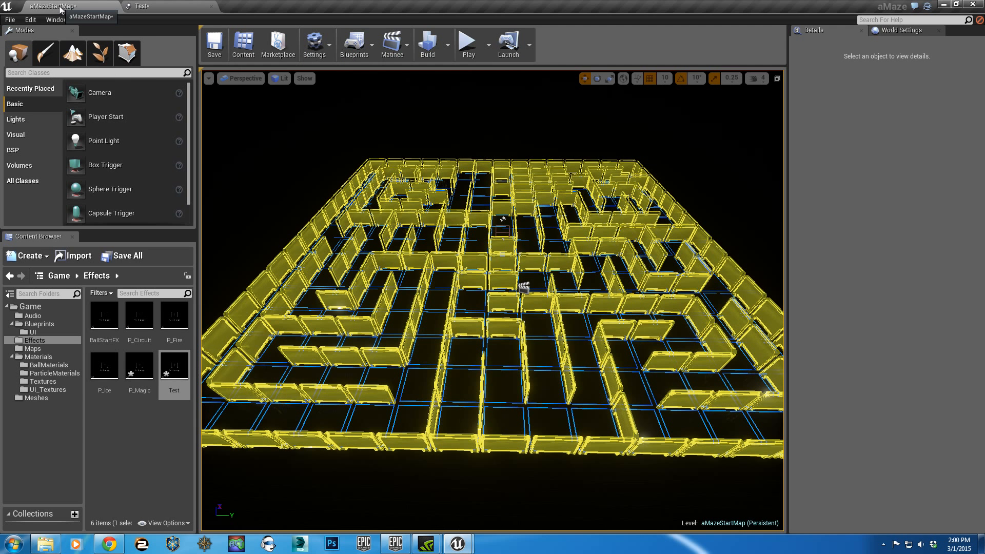
left_click(51, 373)
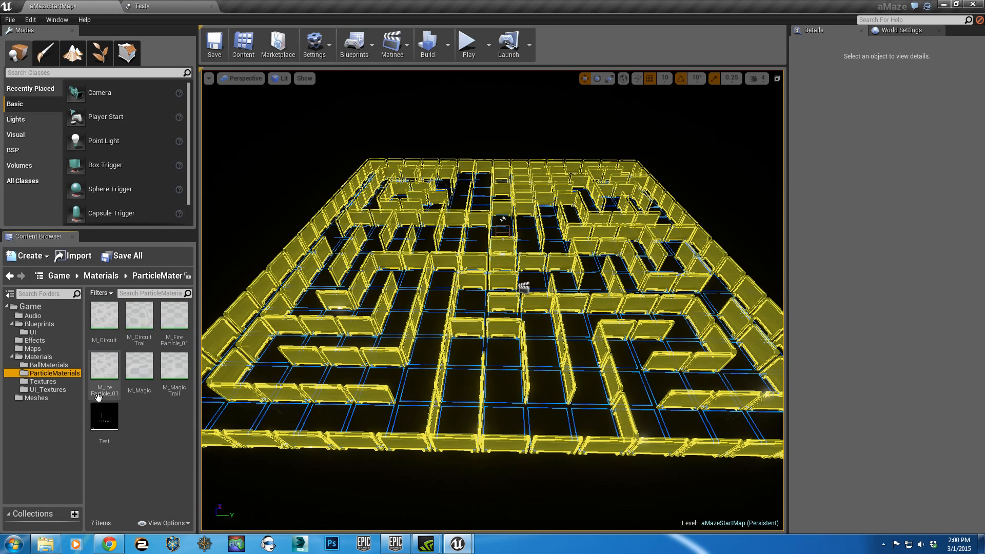
left_click(139, 365)
left_click(168, 11)
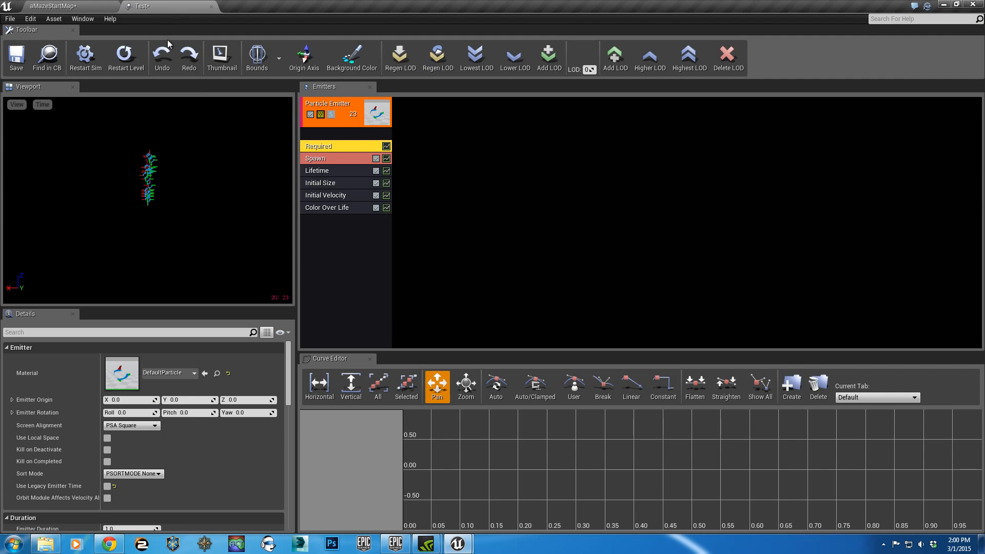
left_click(204, 373)
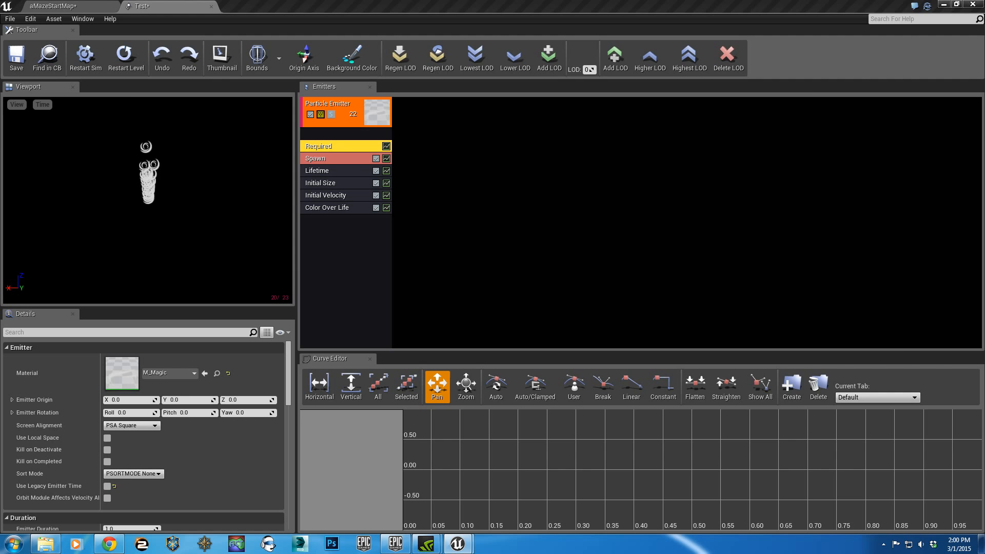
In the Spawn module, set the rate constant to 1 and the rate scale to 5, and disable Apply Global Spawn Rate Scale.
left_click(348, 161)
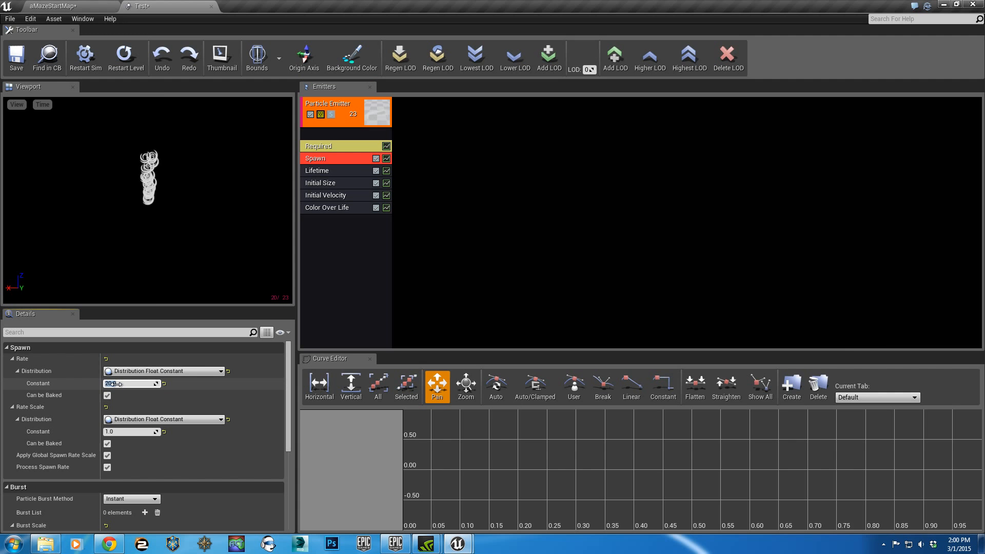
type("1")
left_click(125, 433)
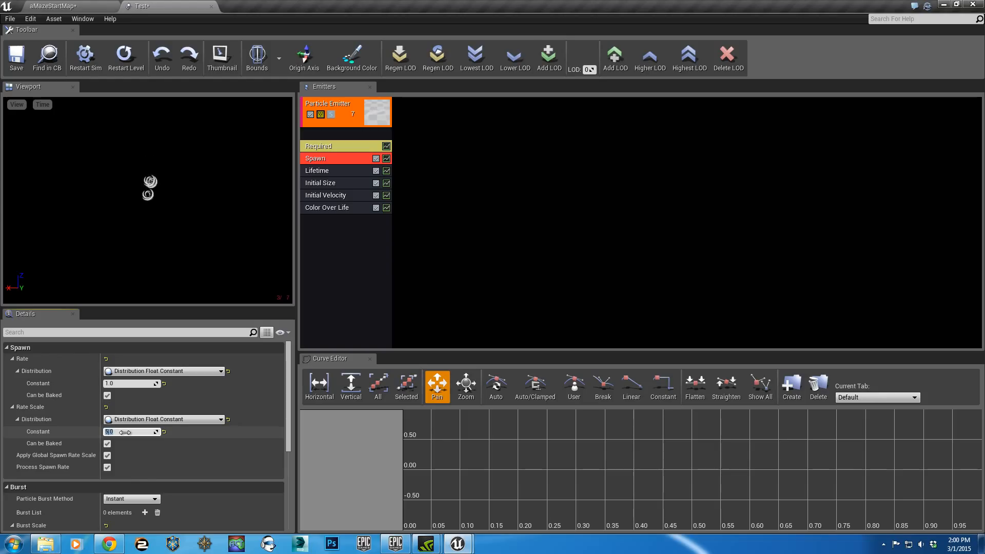
left_click(107, 456)
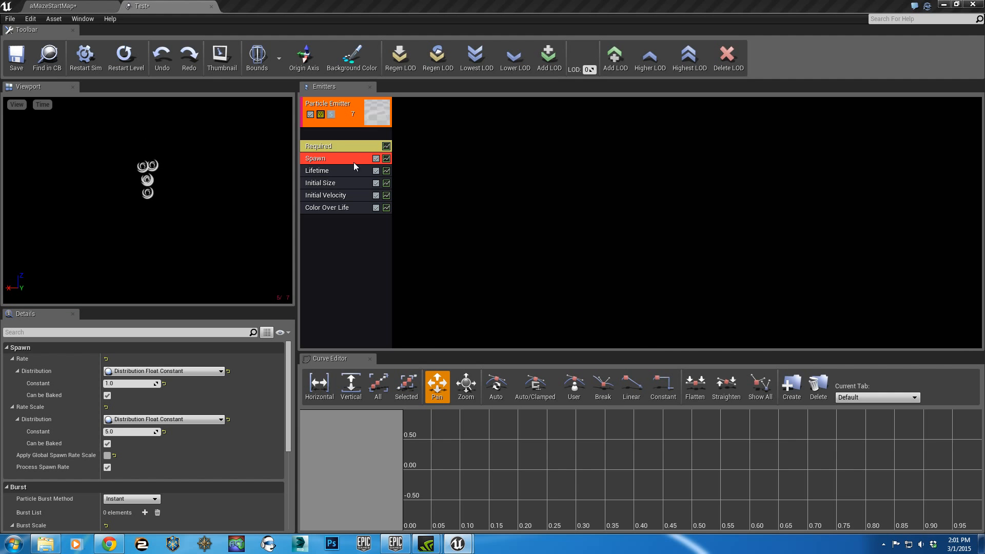
Set the particle lifetime to a minimum of 0.5 and a maximum of 5.0, and view the Initial Size settings.
left_click(317, 171)
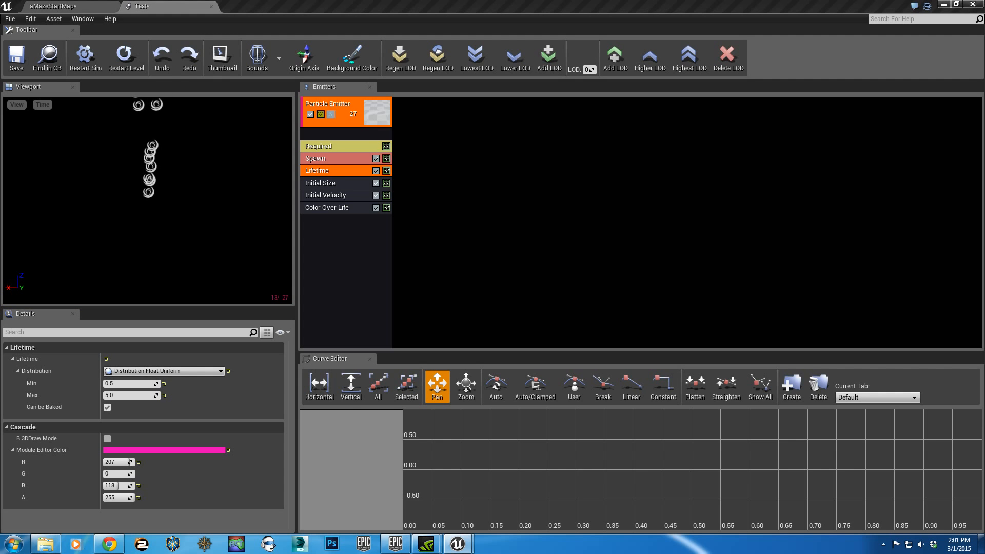
left_click(326, 183)
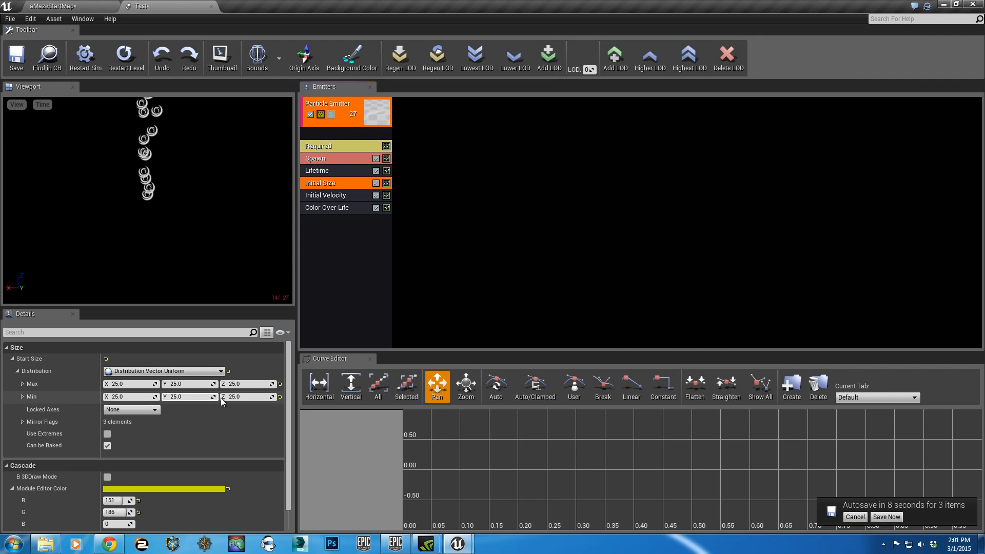
Set the Initial Velocity module's start velocity Z to a maximum of 50 and a minimum of 10.
left_click(328, 194)
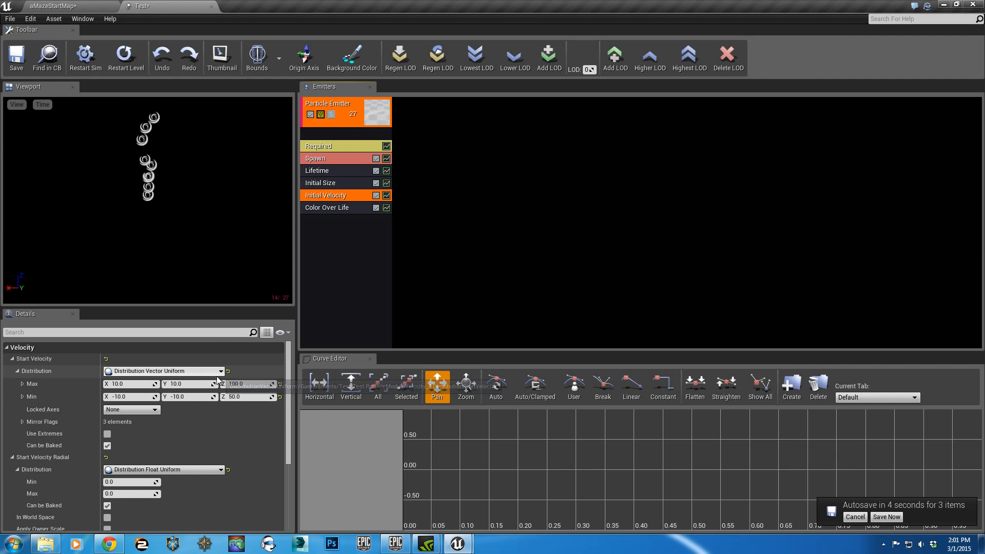
left_click(251, 384)
type("50")
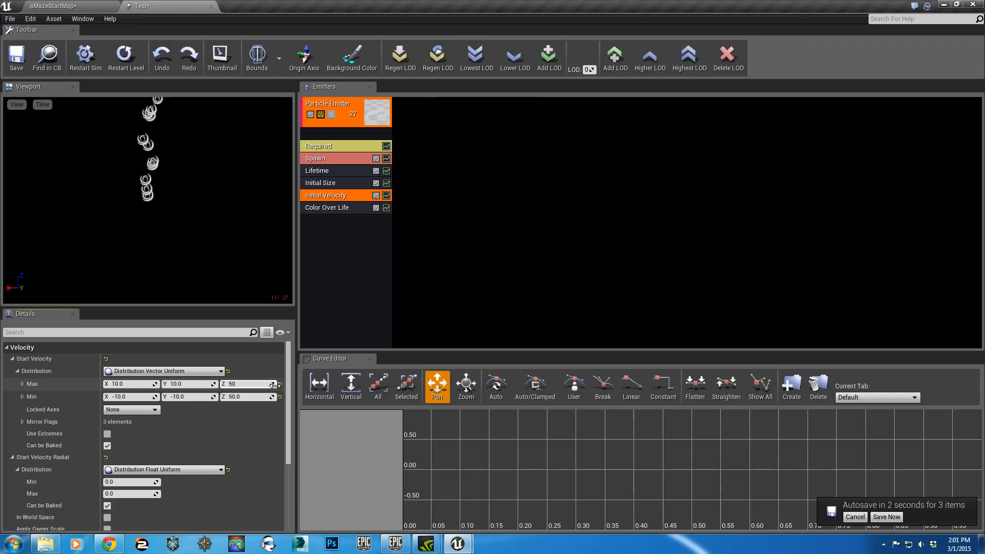
left_click(237, 396)
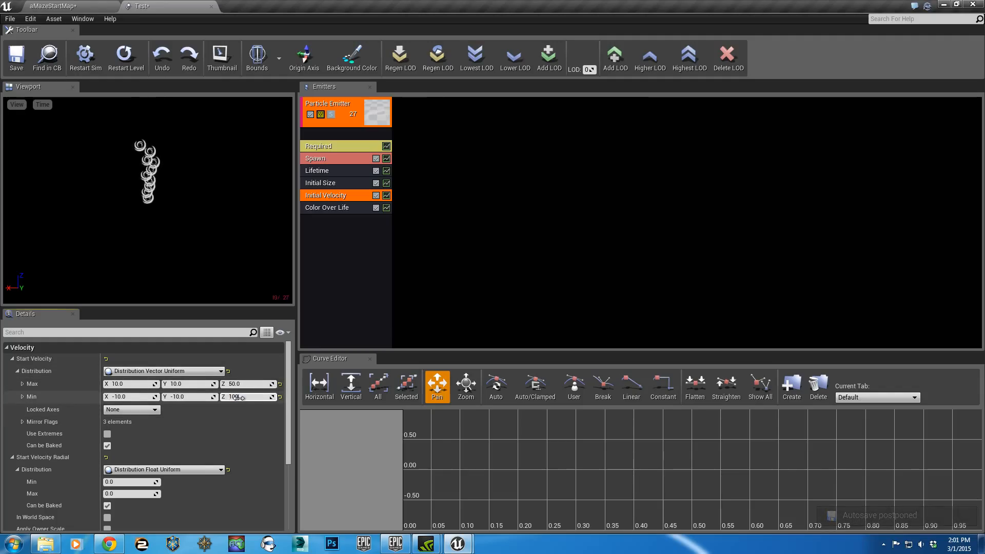
Set the minimum start velocity Z in the Initial Velocity module to 100.
type("100")
key("Return")
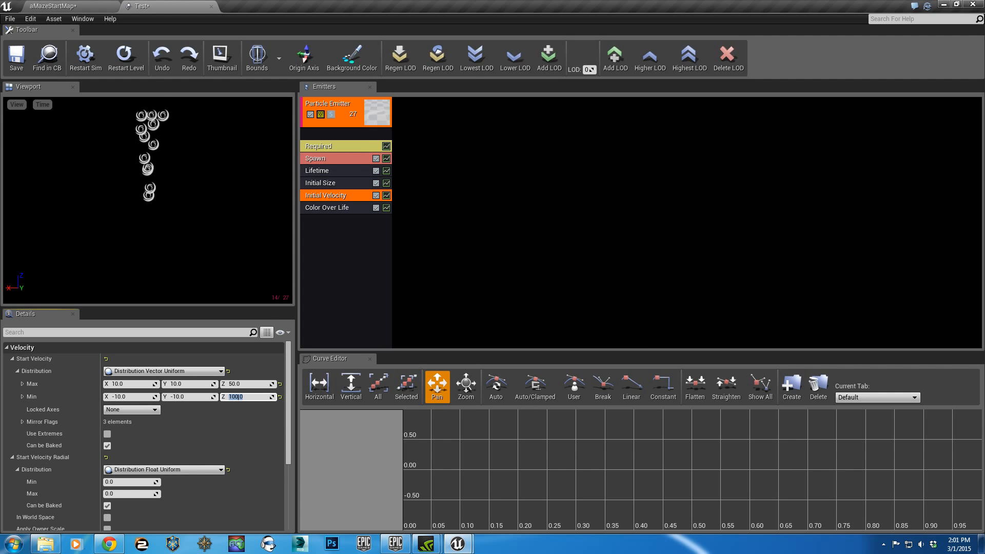
left_click(879, 209)
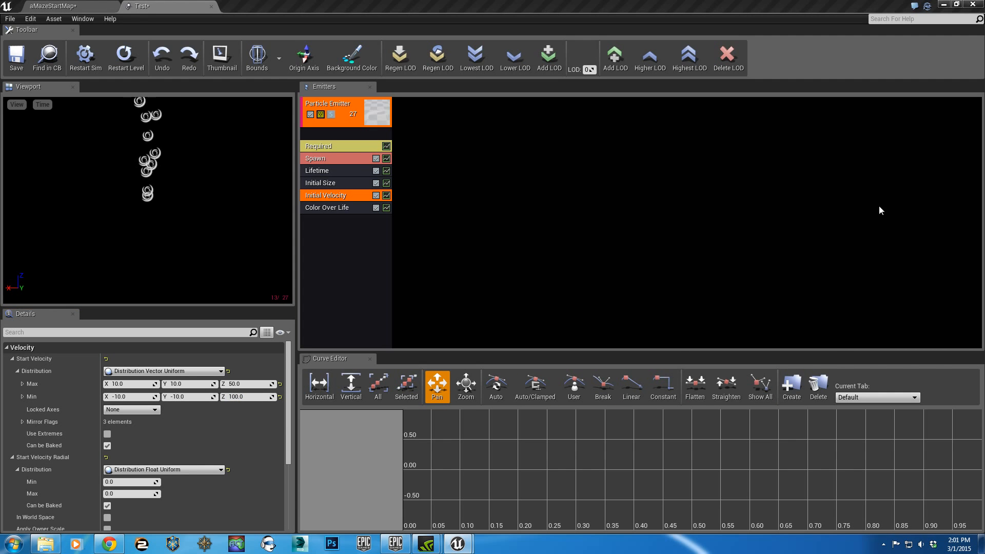
Examine the Color Over Life curves of the P_Magic particle system as a reference and return to the Test particle system.
left_click(325, 208)
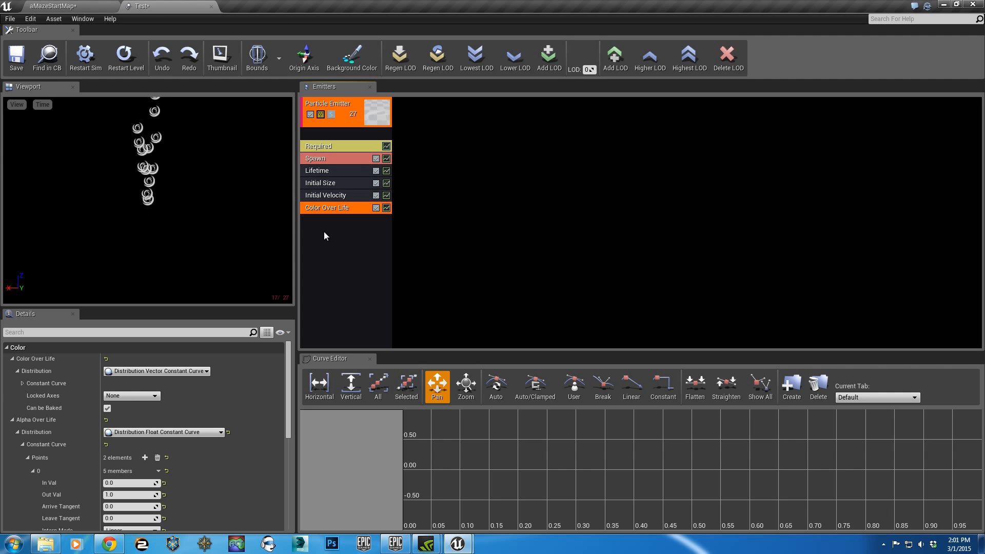
left_click_drag(984, 57, 382, 11)
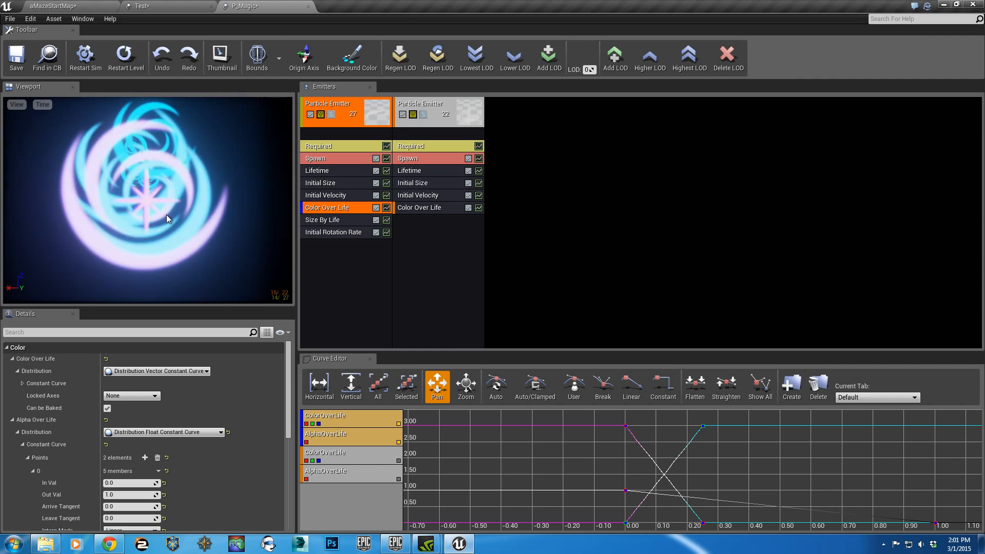
left_click_drag(262, 7, 984, 15)
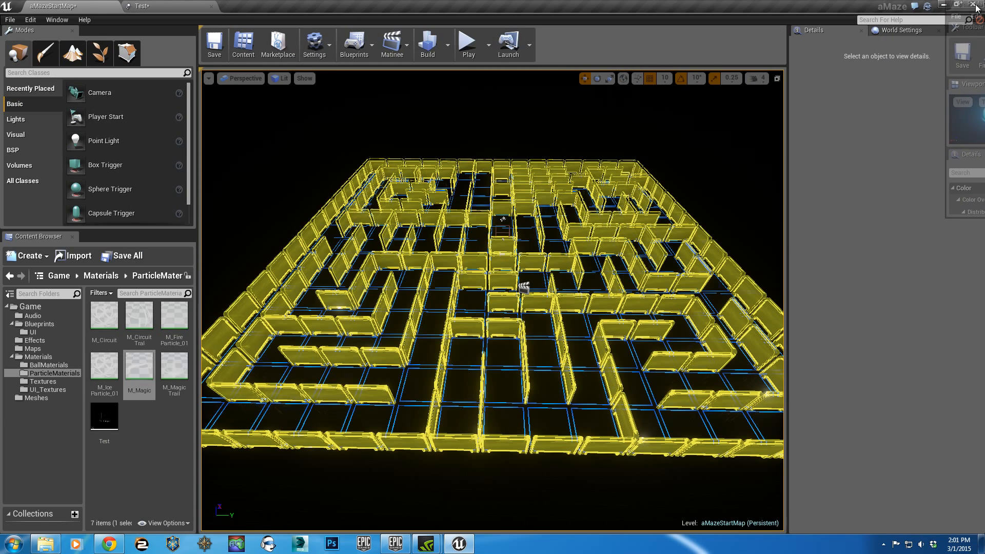
left_click(152, 5)
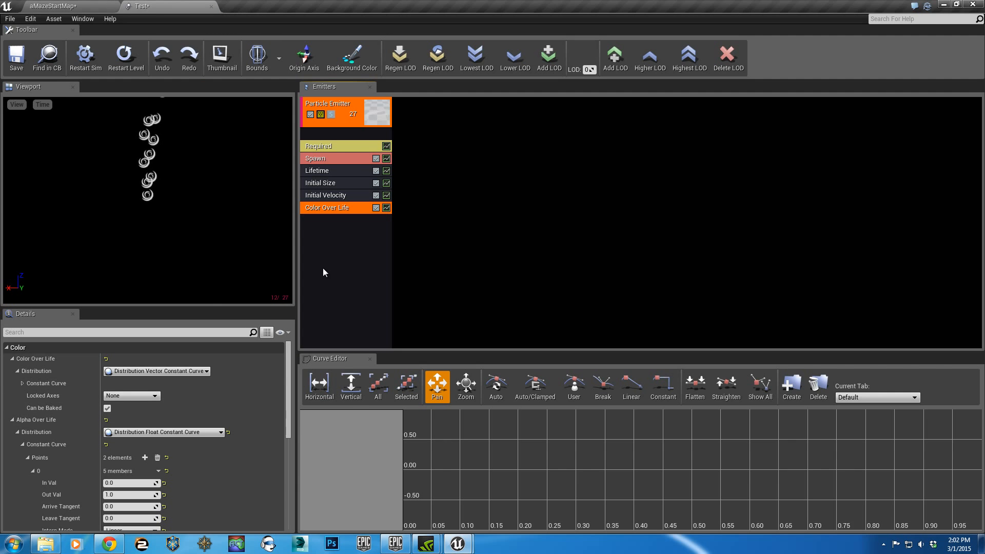
Send the Color Over Life module to the curve editor, hide the AlphaOverLife curve, and isolate the green channel of ColorOverLife.
left_click(387, 208)
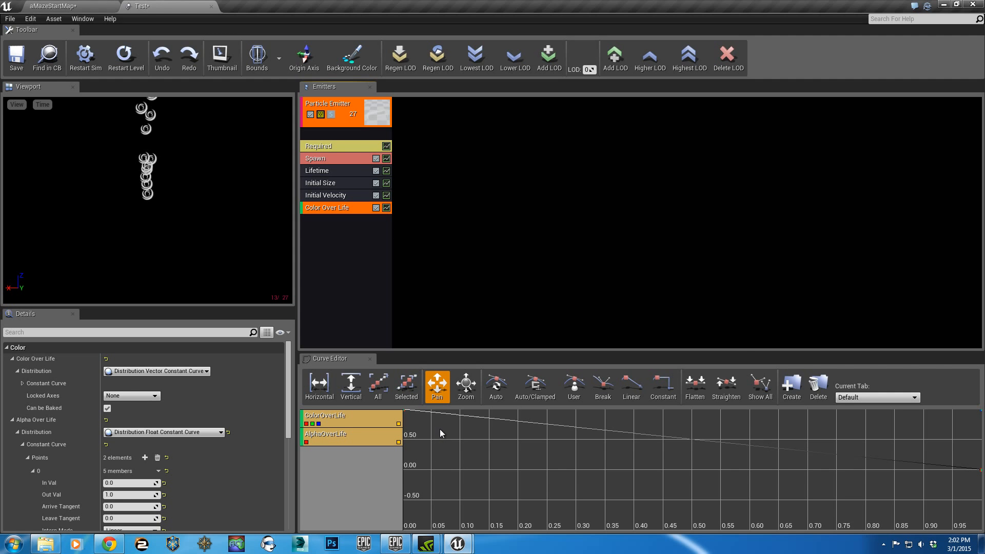
left_click_drag(439, 429, 441, 440)
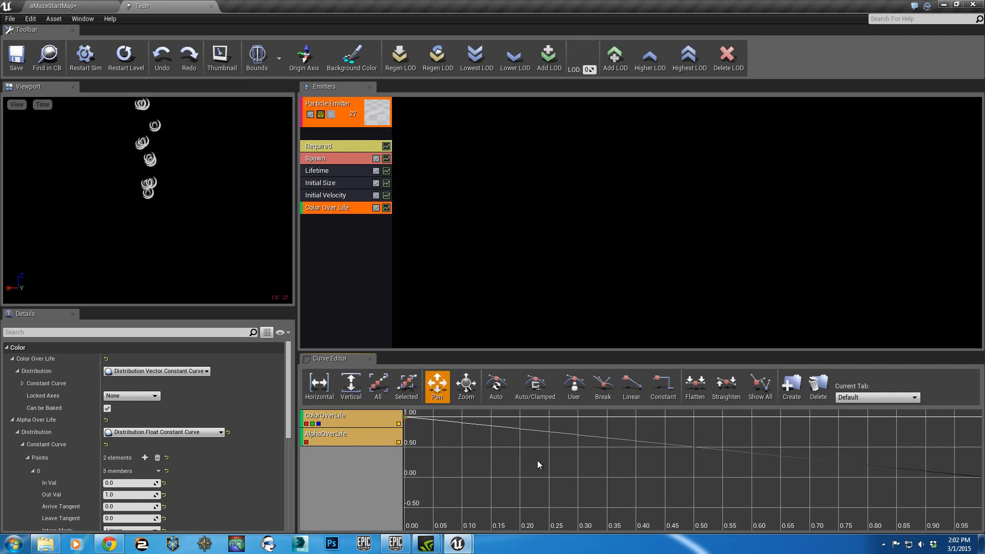
scroll(553, 463, "down", 1)
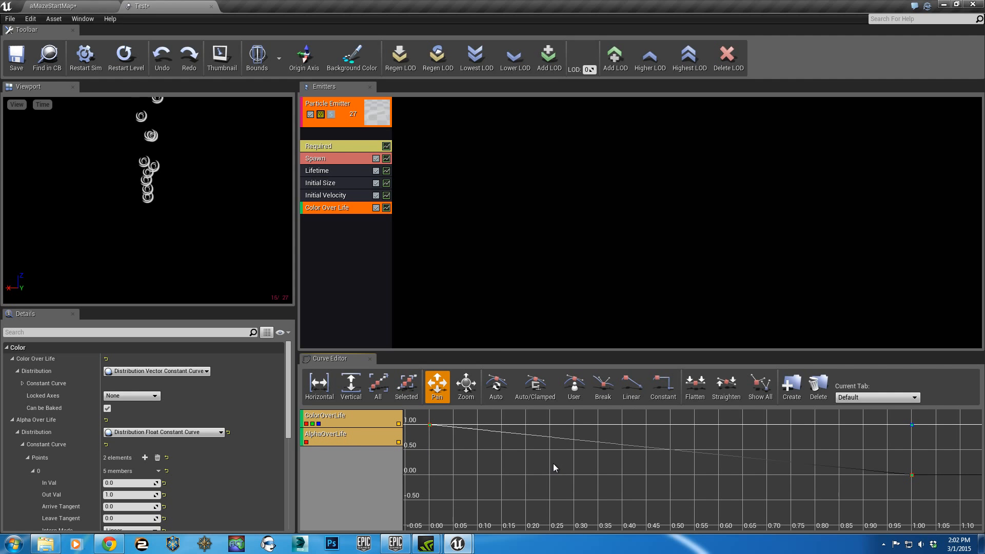
left_click(398, 442)
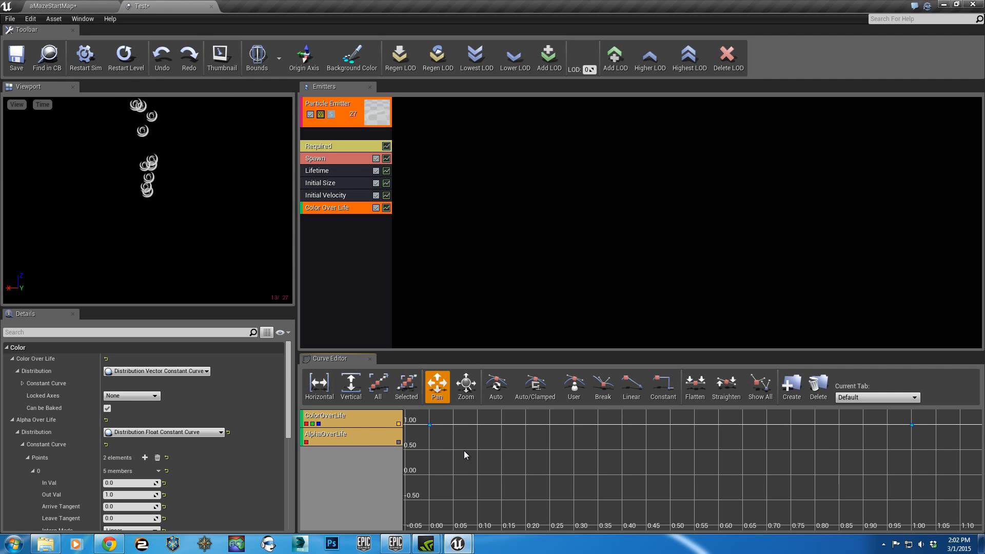
mouse_move(472, 447)
left_mouse_down()
mouse_move(507, 457)
mouse_move(490, 450)
left_mouse_up()
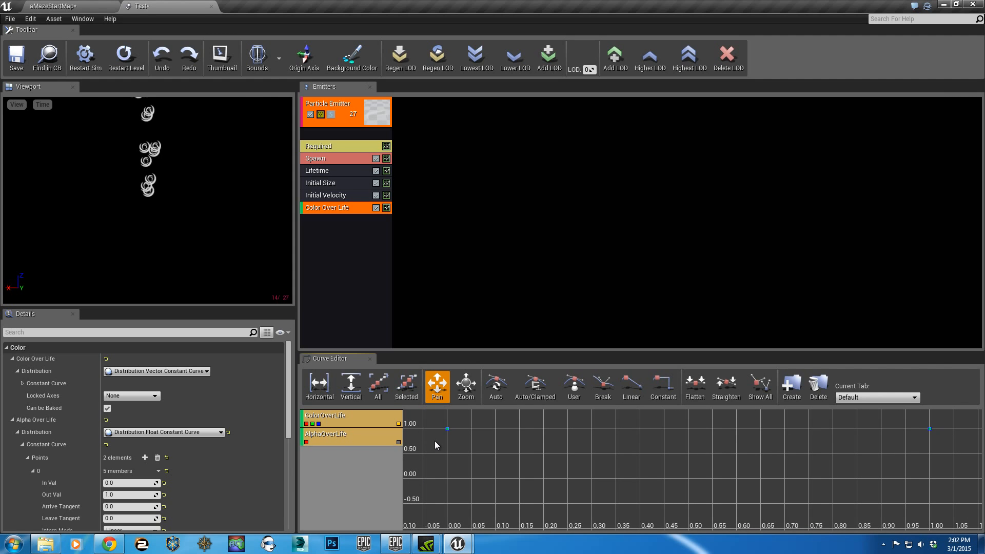
left_click_drag(442, 441, 446, 443)
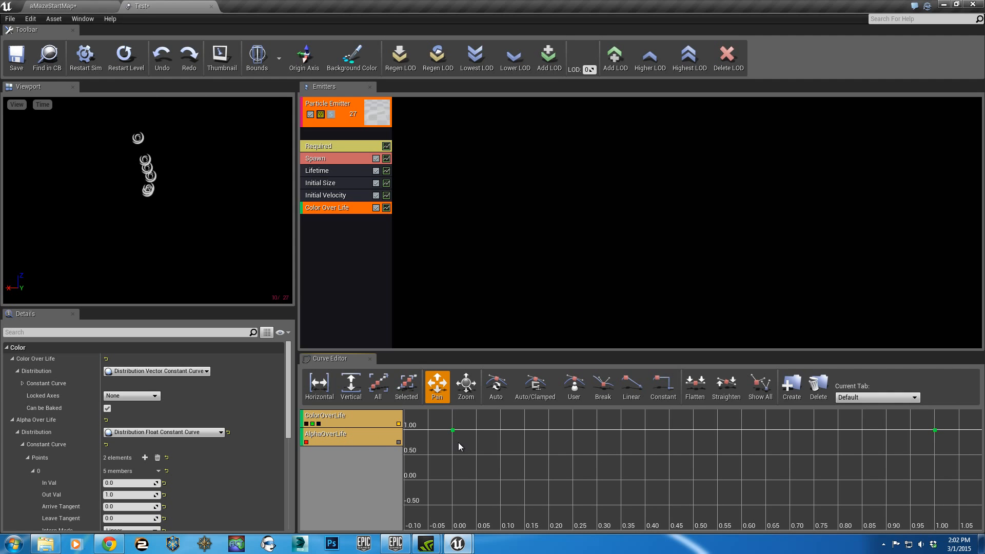
Lower the green channel's keys at times 0 and 1 to a value of 0.
left_click(450, 431)
left_click_drag(453, 432, 454, 482)
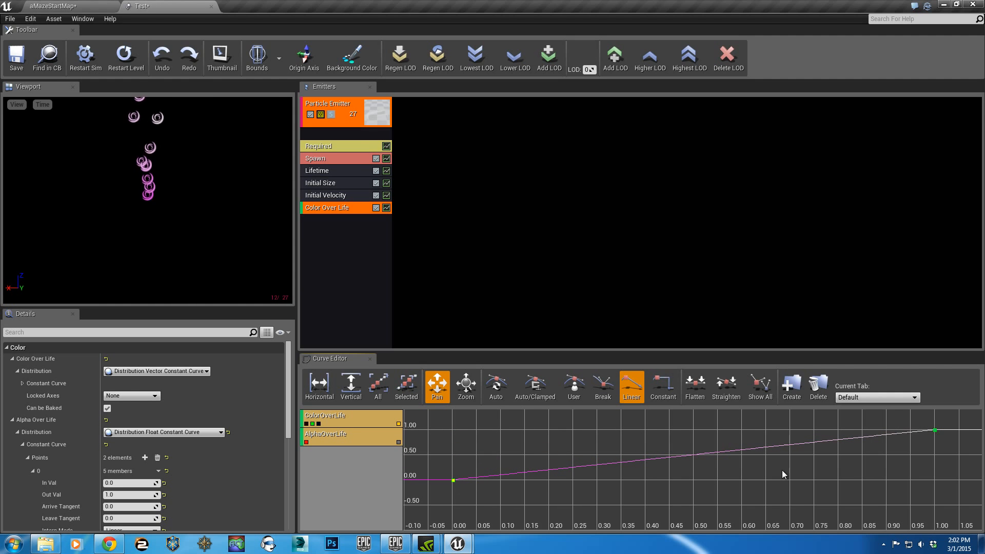
left_click_drag(934, 432, 933, 480)
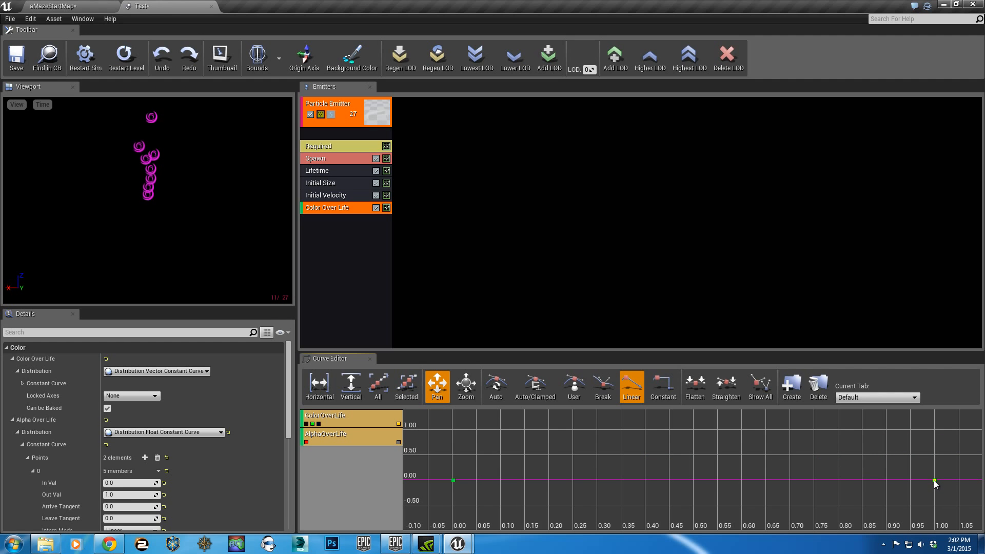
Isolate the red channel of ColorOverLife and move its end key to time 0.5 with a value of 0.
left_click(312, 423)
left_click(307, 424)
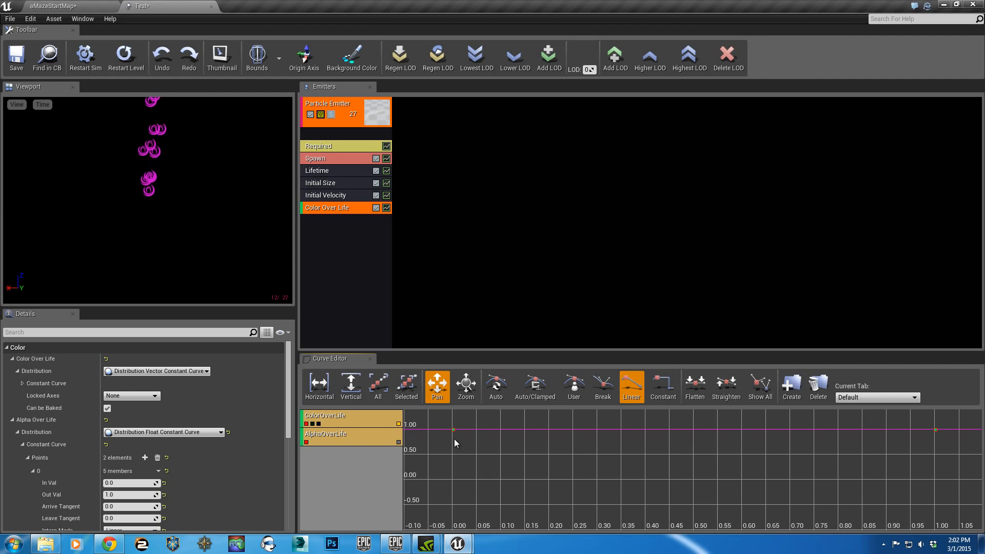
mouse_move(452, 431)
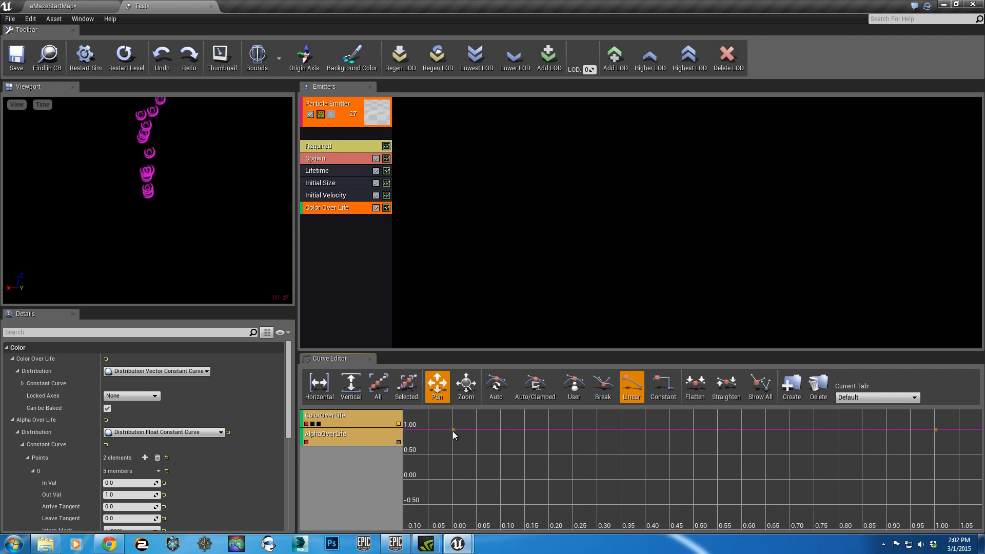
left_click(452, 431)
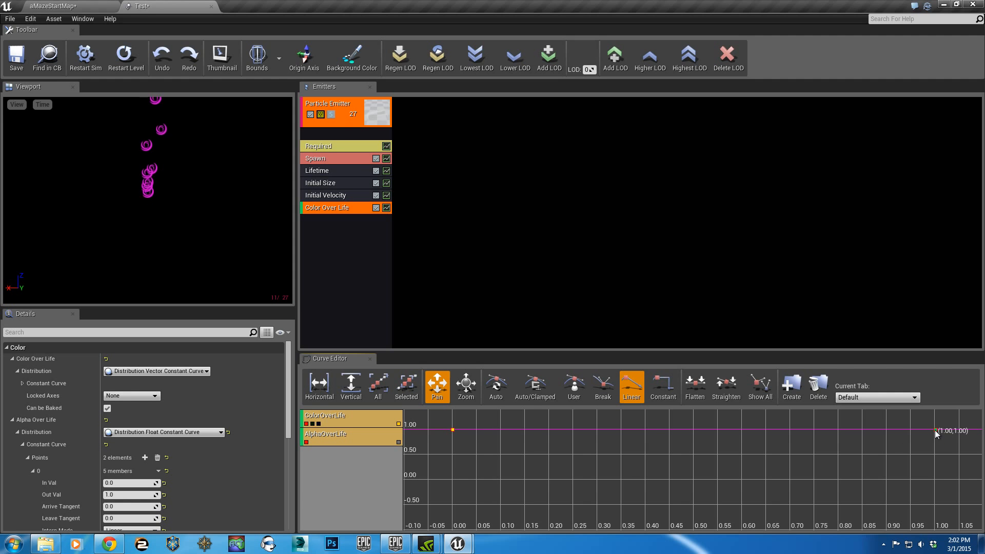
left_click_drag(934, 429, 691, 478)
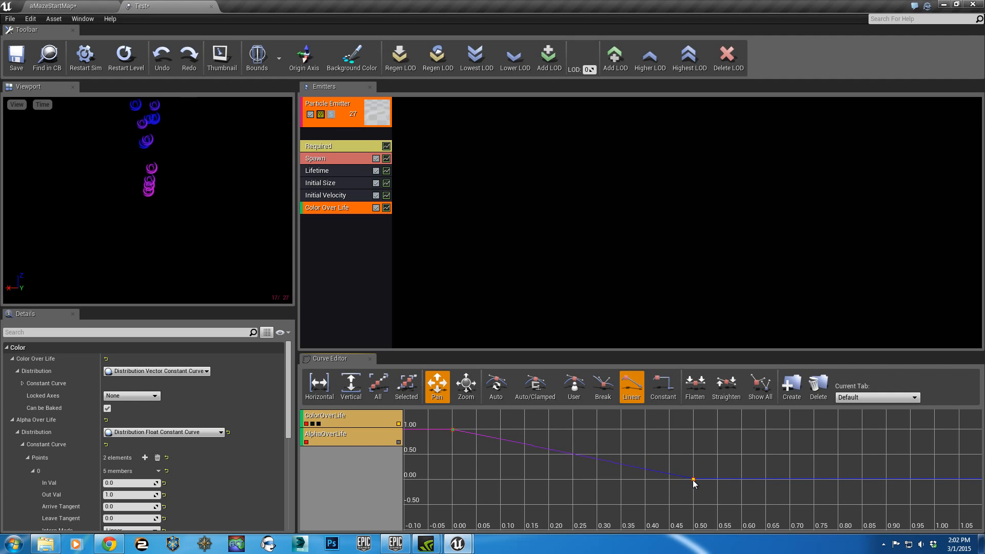
Isolate the blue channel of ColorOverLife and lower its key at time 0 to a value of 0.
left_click(319, 424)
left_click(306, 423)
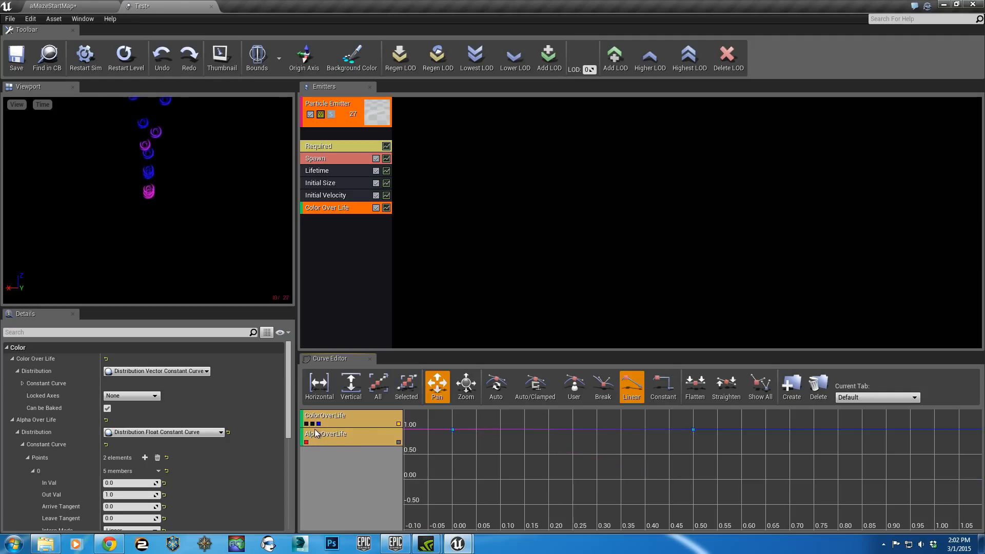
left_click(452, 430)
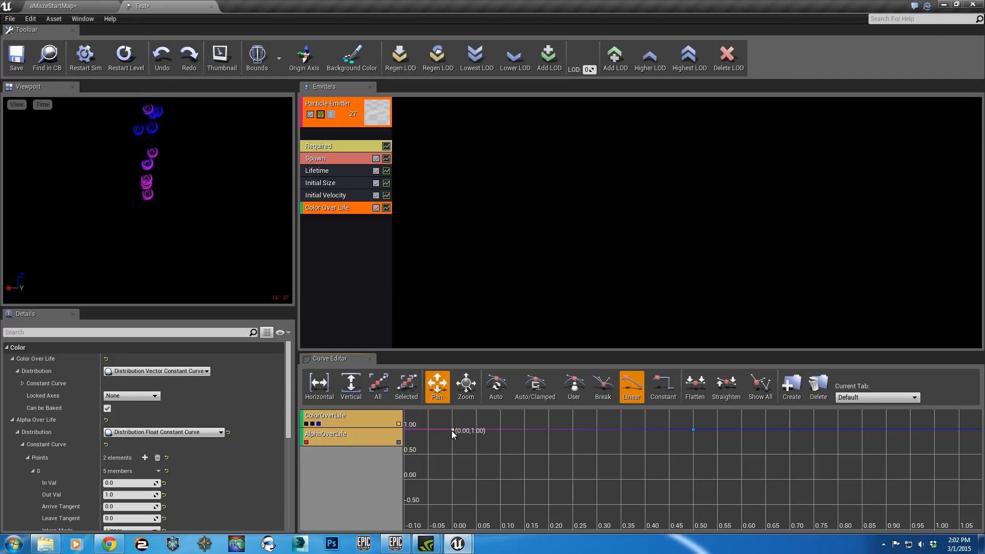
left_click_drag(451, 437, 452, 483)
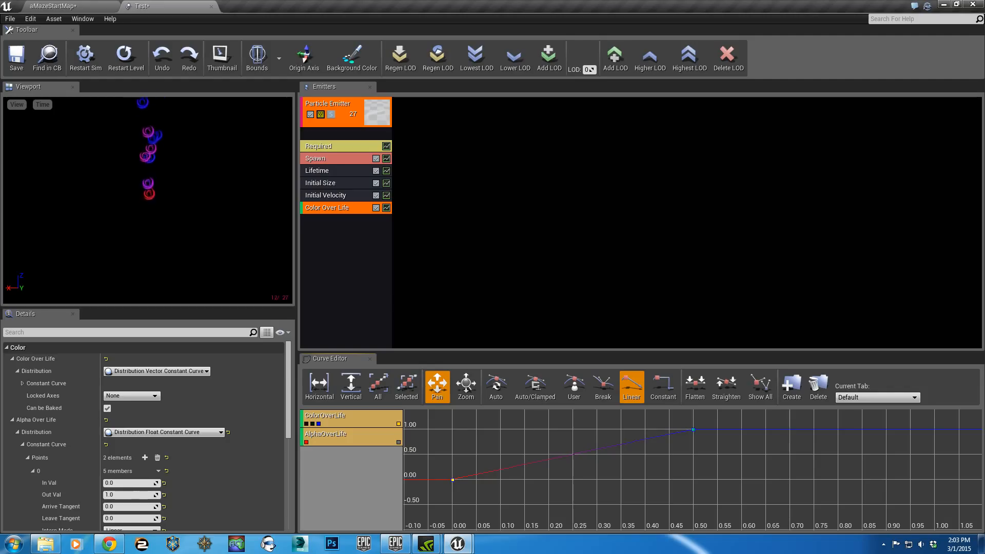
Add a Size By Life module to the particle emitter and display its settings.
right_click(325, 245)
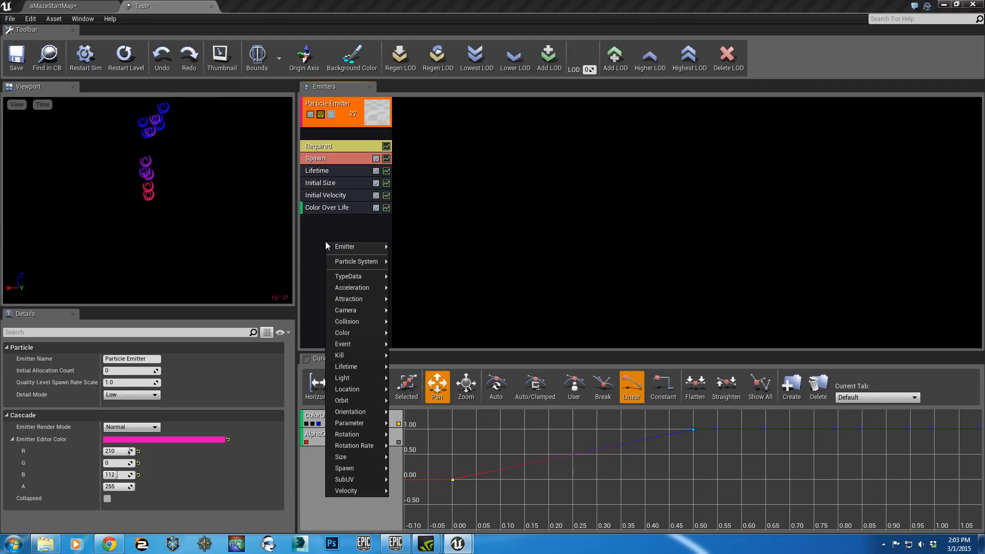
mouse_move(344, 435)
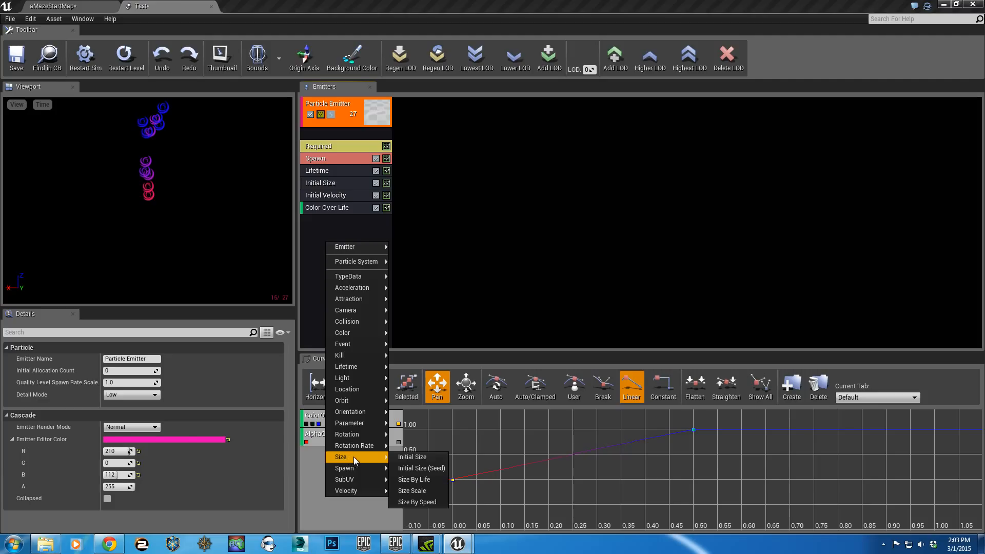
left_click(421, 480)
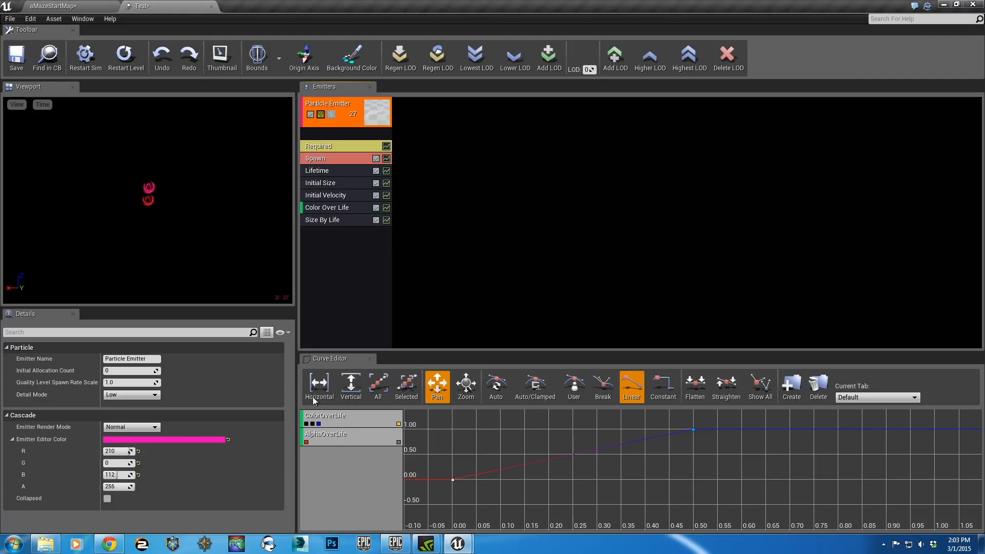
left_click(324, 220)
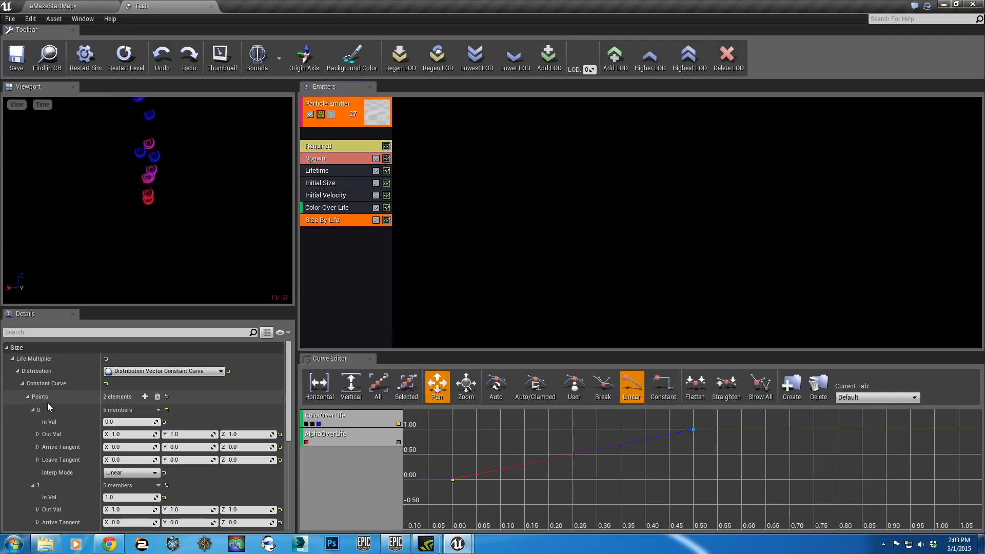
Add a third point to the Life Multiplier curve and set point 1 to In Val 0.1 and Out Val 15.0 on X, Y and Z.
left_click(145, 397)
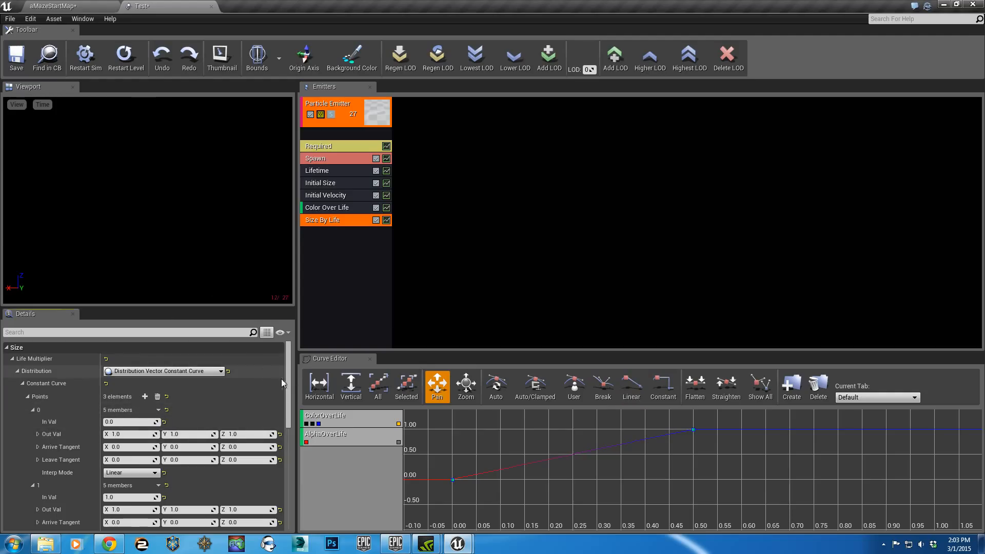
left_click_drag(288, 380, 284, 406)
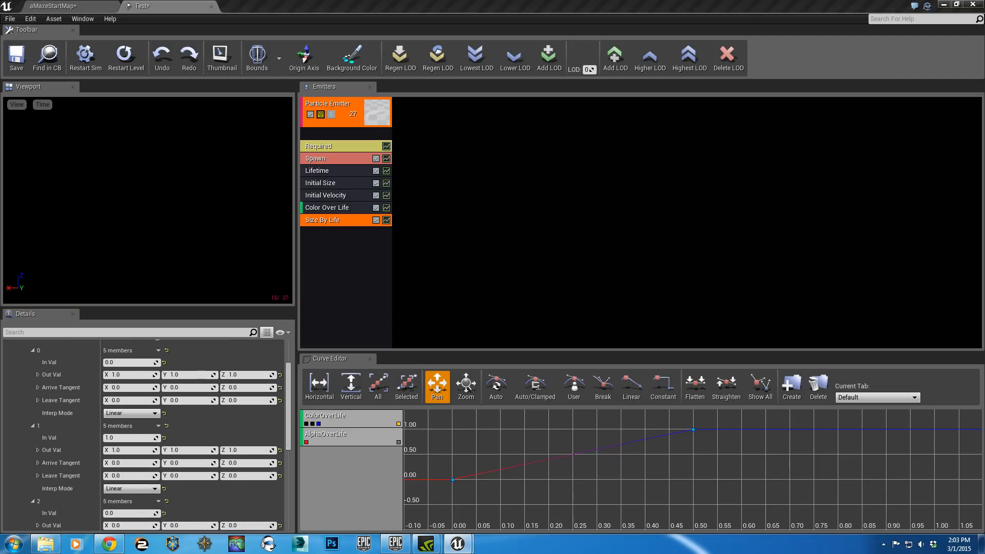
left_click(130, 435)
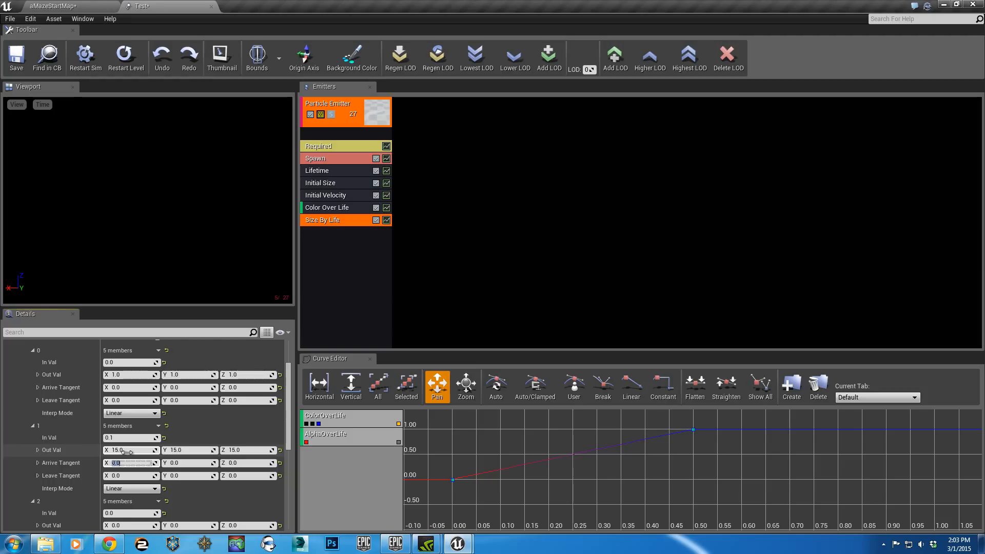
Set the In Val of point 2 in the Life Multiplier curve to 0.5 and review the three points' values.
scroll(94, 506, "down", 1)
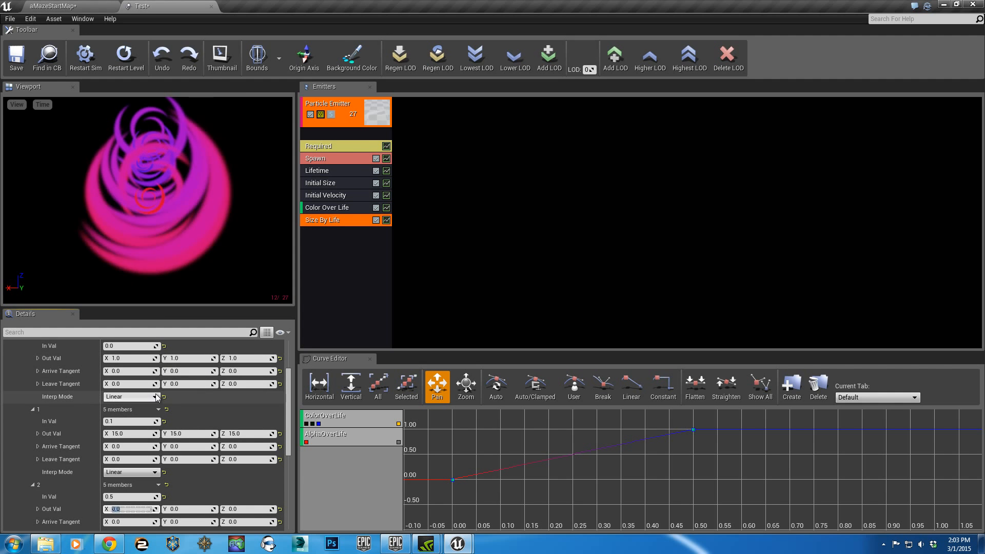
scroll(48, 407, "up", 1)
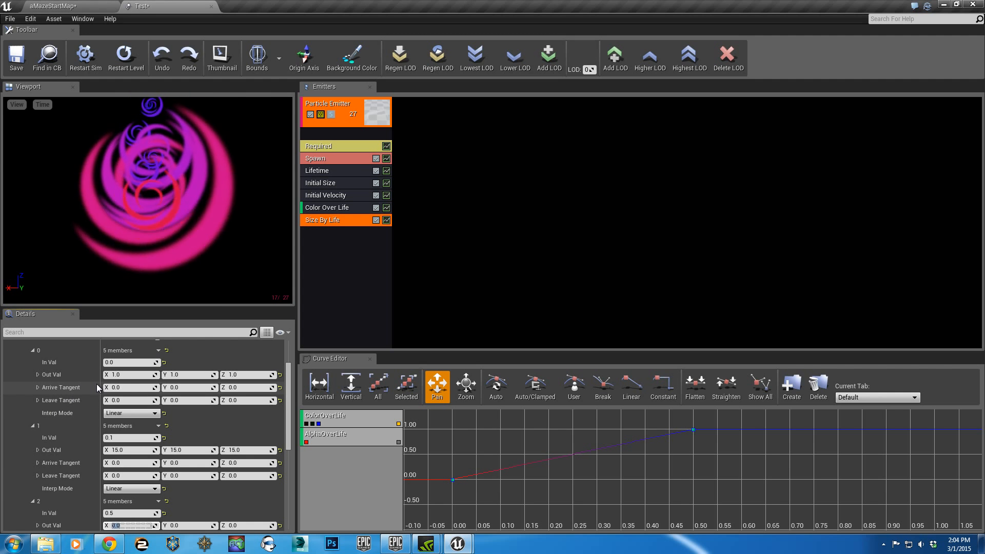
scroll(98, 402, "down", 2)
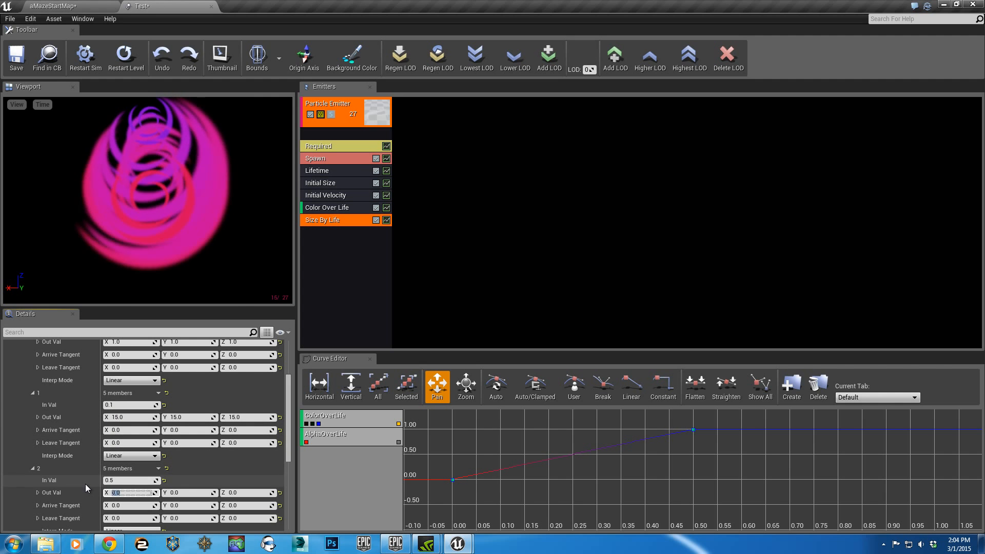
left_click_drag(108, 480, 118, 479)
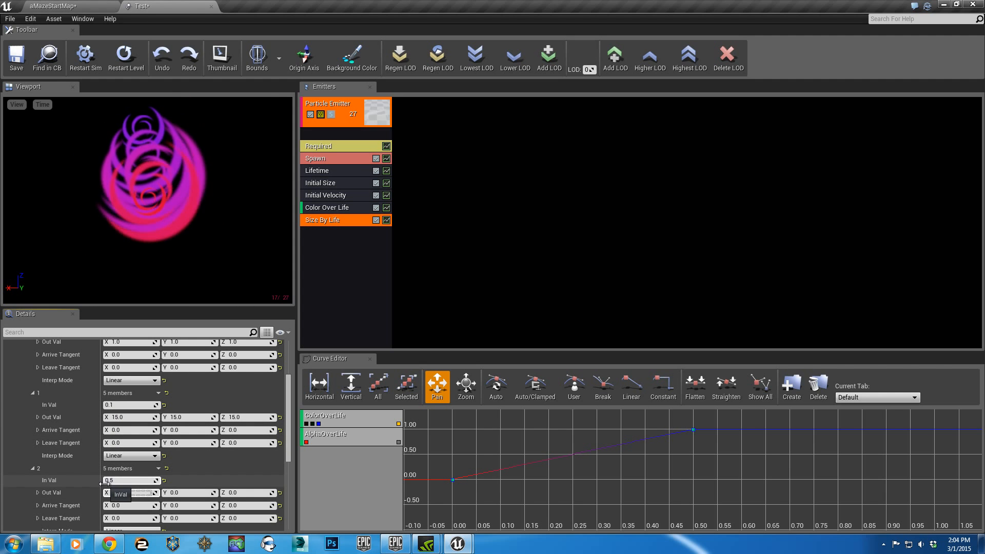
scroll(96, 469, "up", 2)
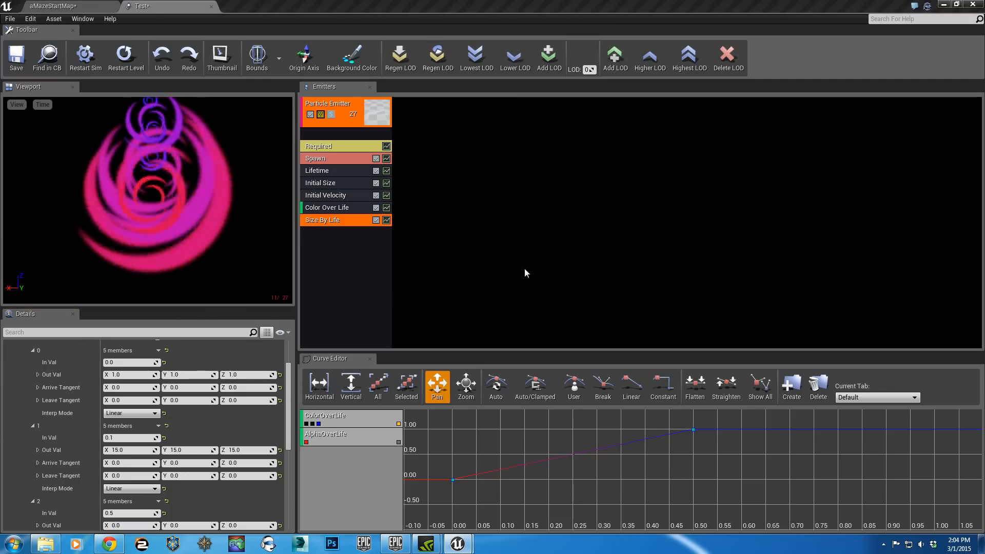
Add an Initial Rotation Rate module to the first particle emitter and display its settings.
right_click(342, 254)
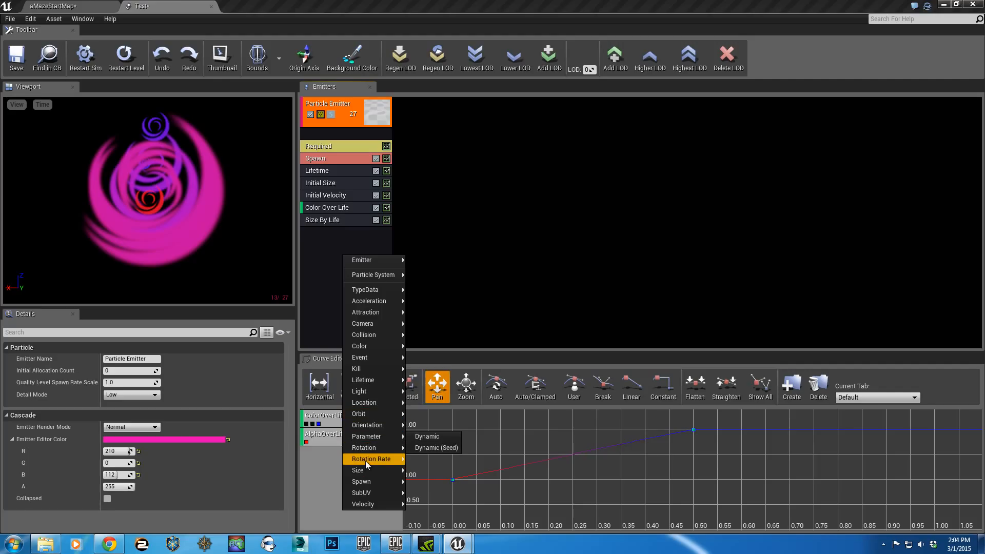
mouse_move(366, 461)
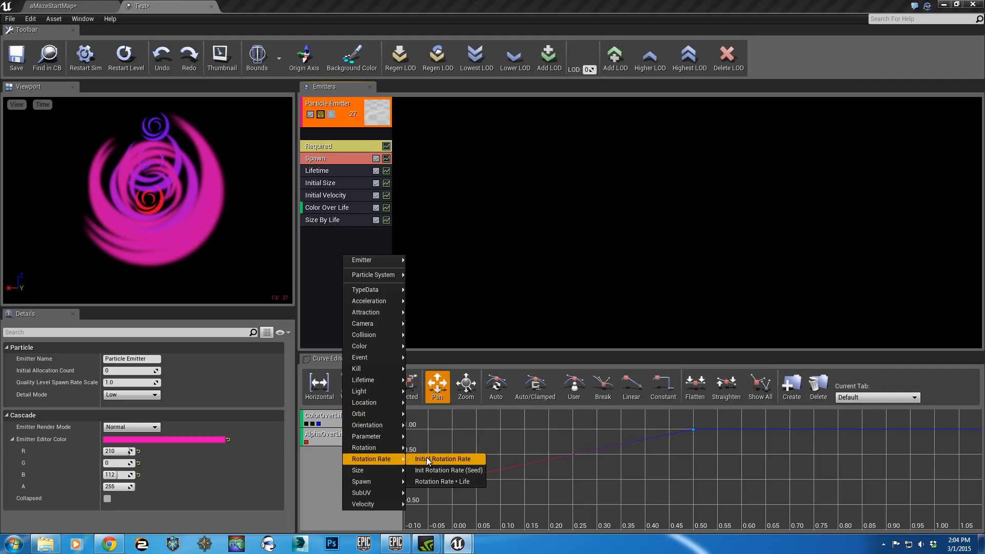
left_click(426, 459)
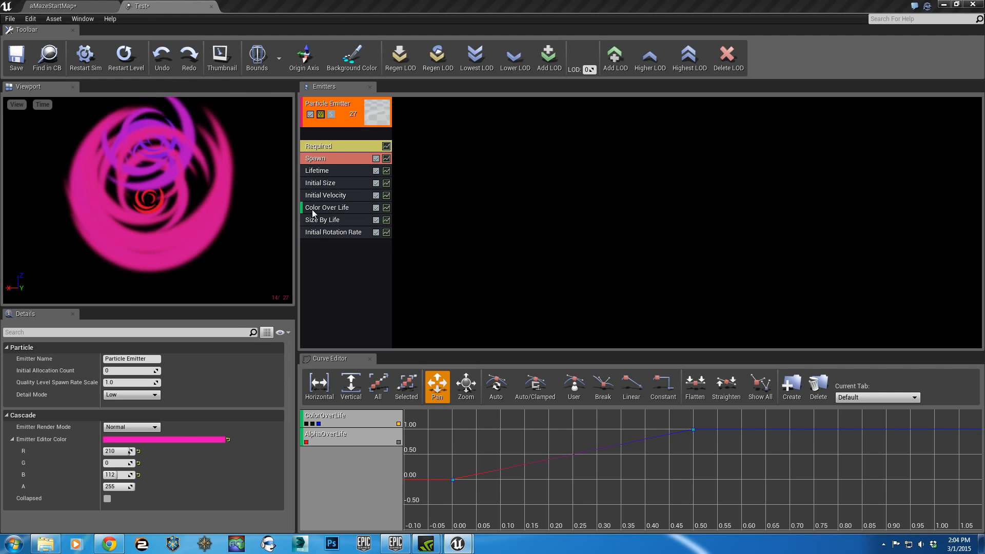
left_click(328, 234)
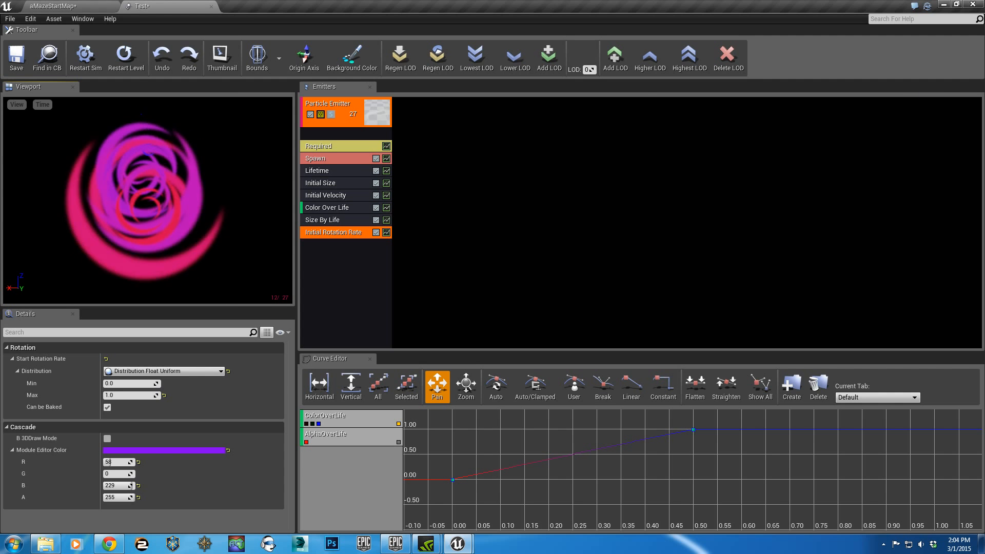
Add a second particle sprite emitter to the Test particle system.
right_click(516, 175)
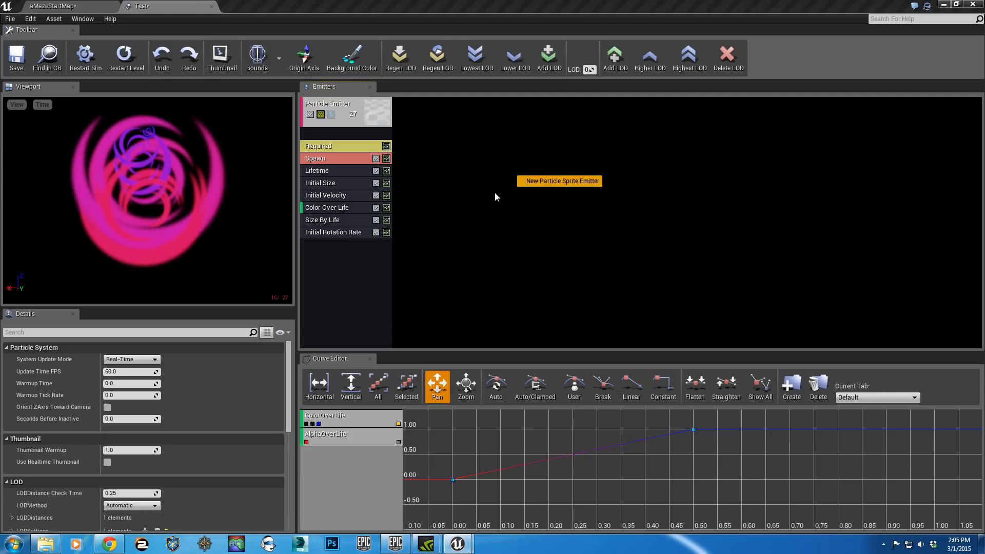
right_click(478, 190)
left_click(502, 196)
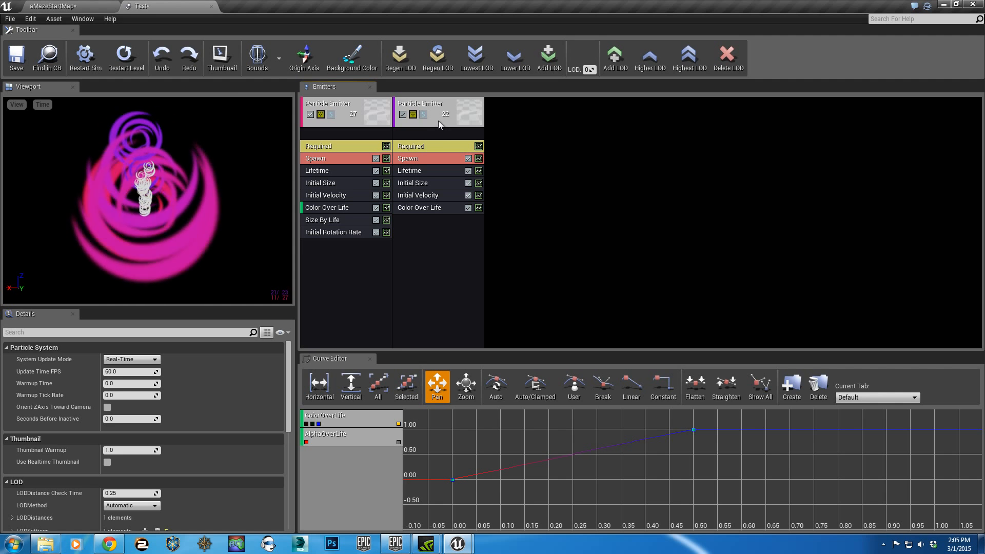
Assign the M_MagicTrail material from ParticleMaterials to the second emitter's Required module.
left_click(430, 151)
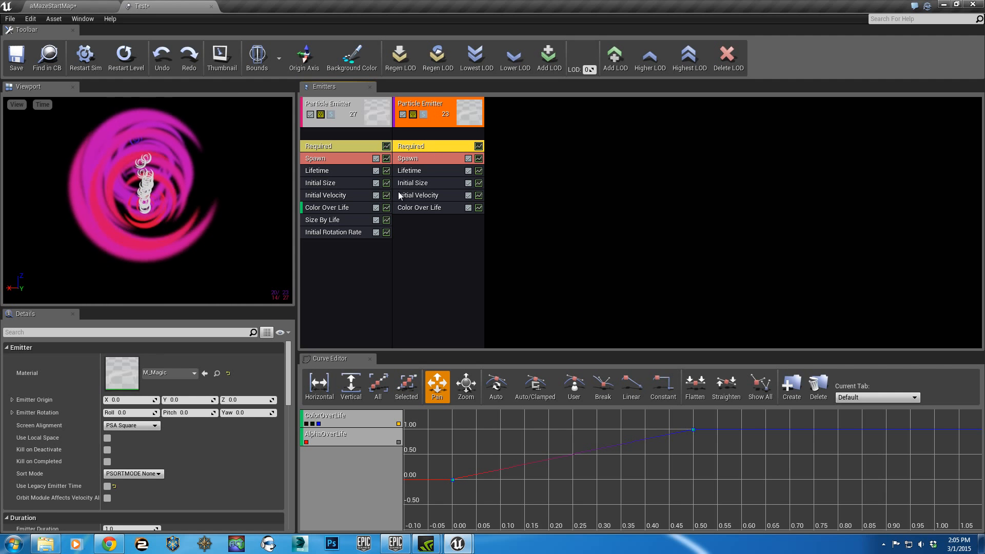
left_click(94, 10)
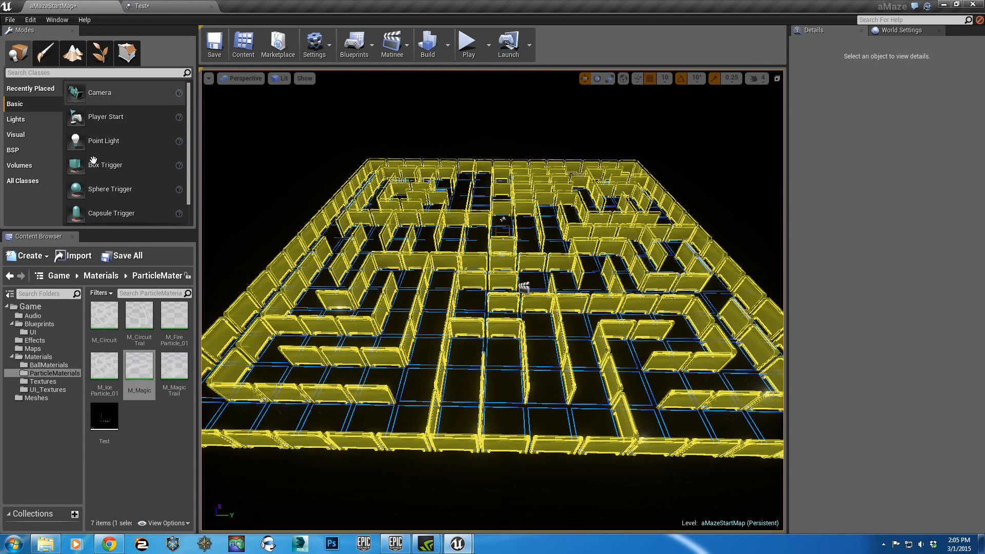
left_click(175, 377)
left_click(197, 7)
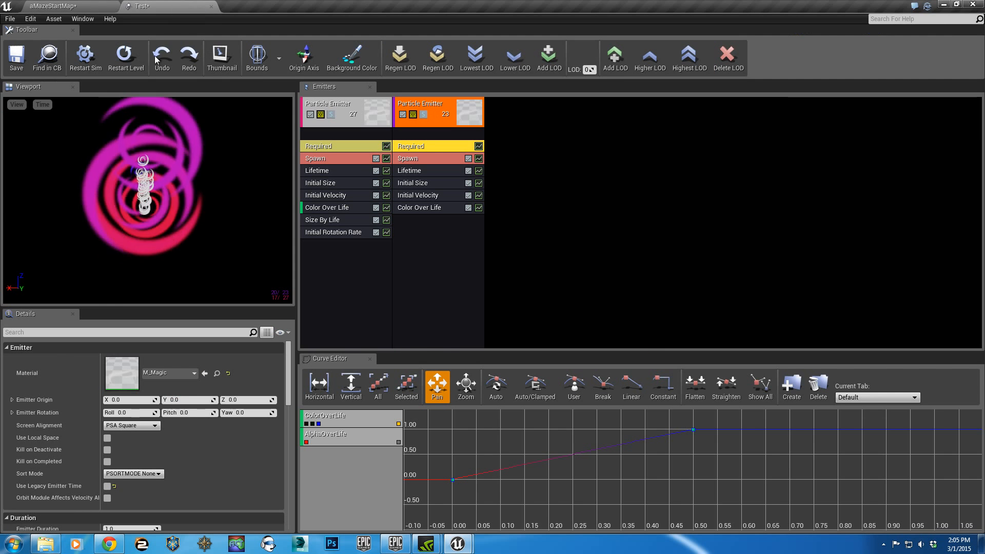
left_click(203, 374)
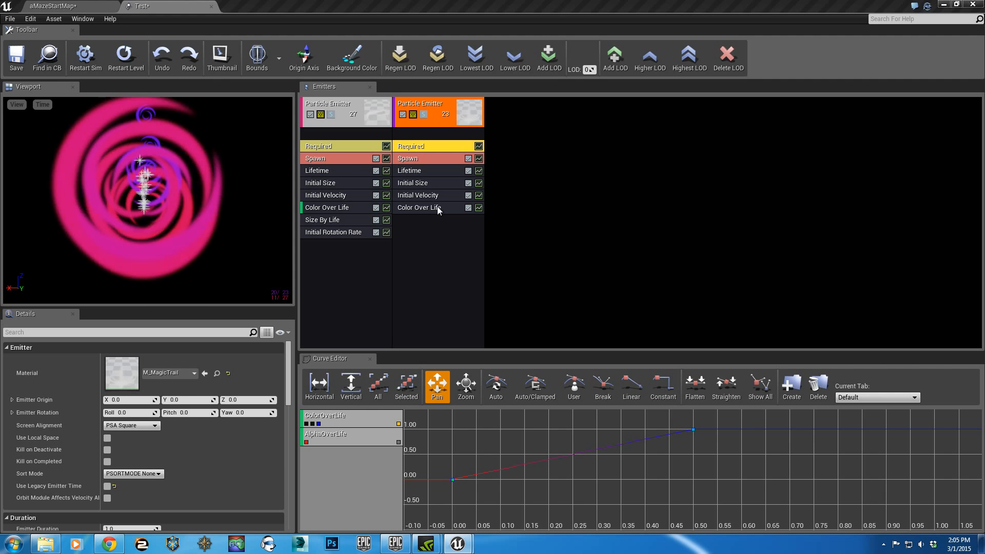
Set the second emitter's Spawn rate constant to 1.0 and its Rate Scale constant to 10.0.
left_click(432, 159)
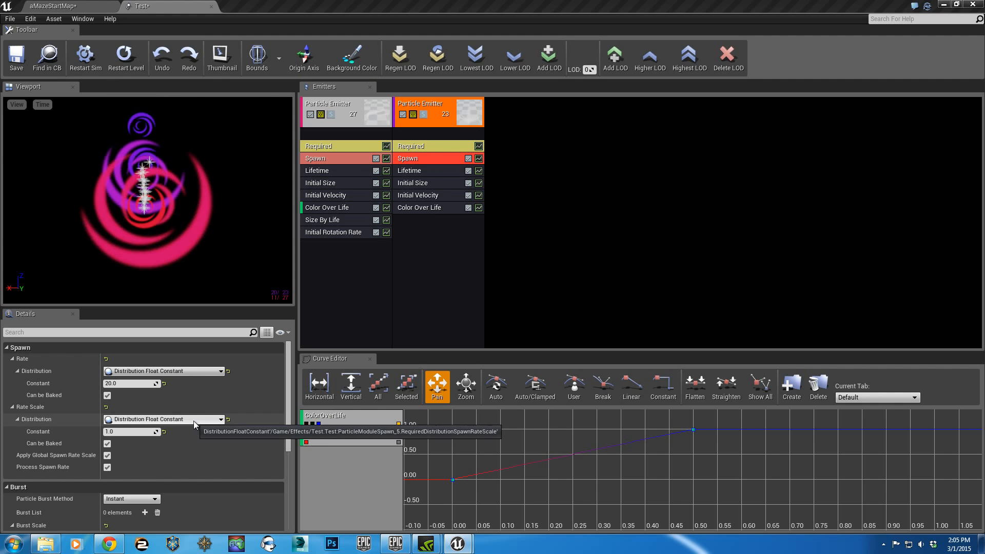
left_click(117, 384)
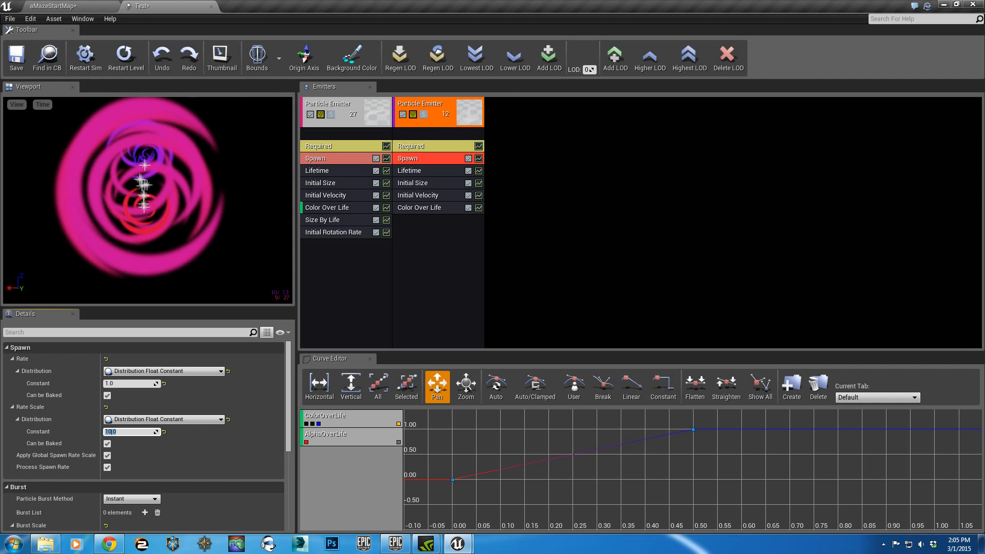
key("Return")
Set the second emitter's Lifetime maximum to 2.0 and its Start Size to maximum 150.0 and minimum 50.0 on X, Y and Z.
left_click(414, 172)
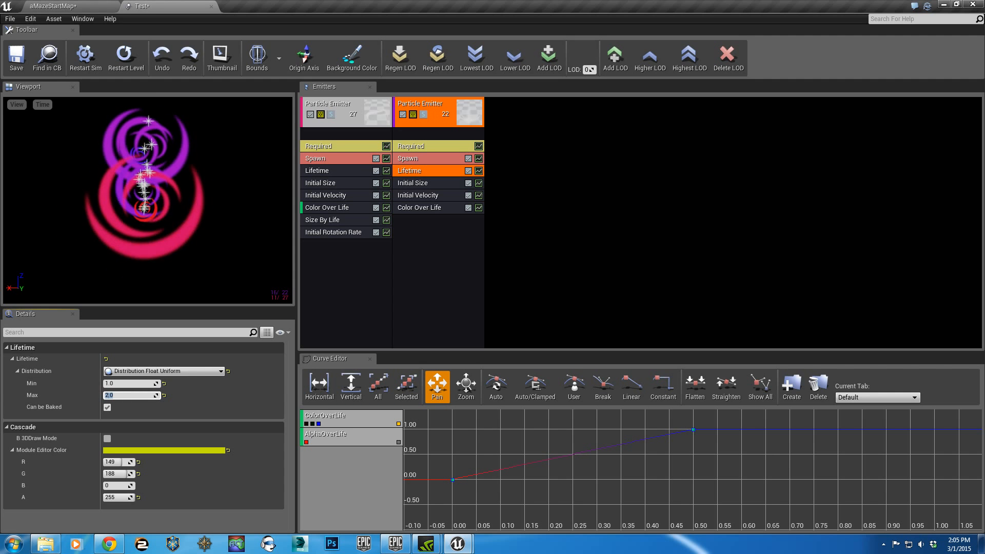
left_click(408, 182)
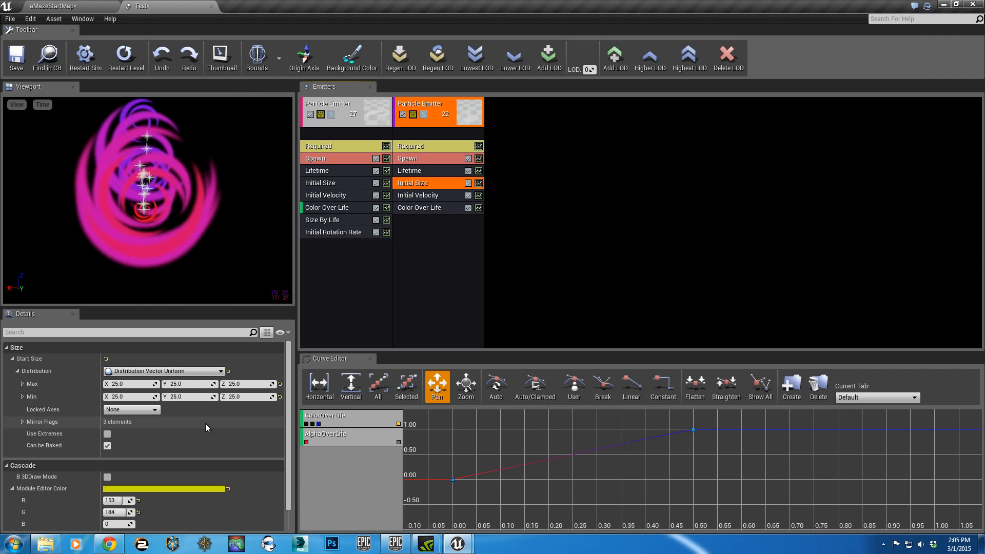
left_click(134, 385)
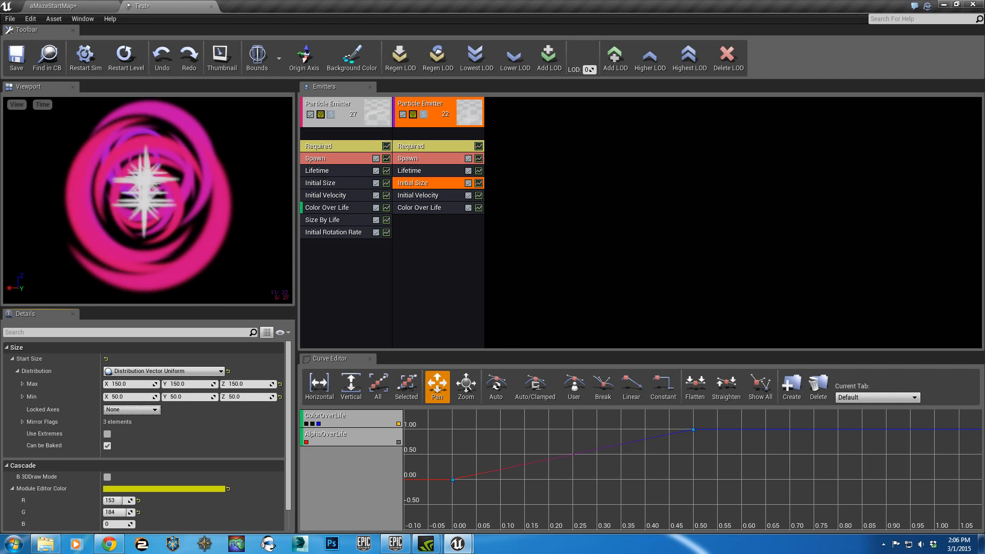
Set the second emitter's Start Velocity maximum to X 5.0, Y 0.0, Z 0.0 and its minimum to 0.0 on all axes.
left_click(430, 195)
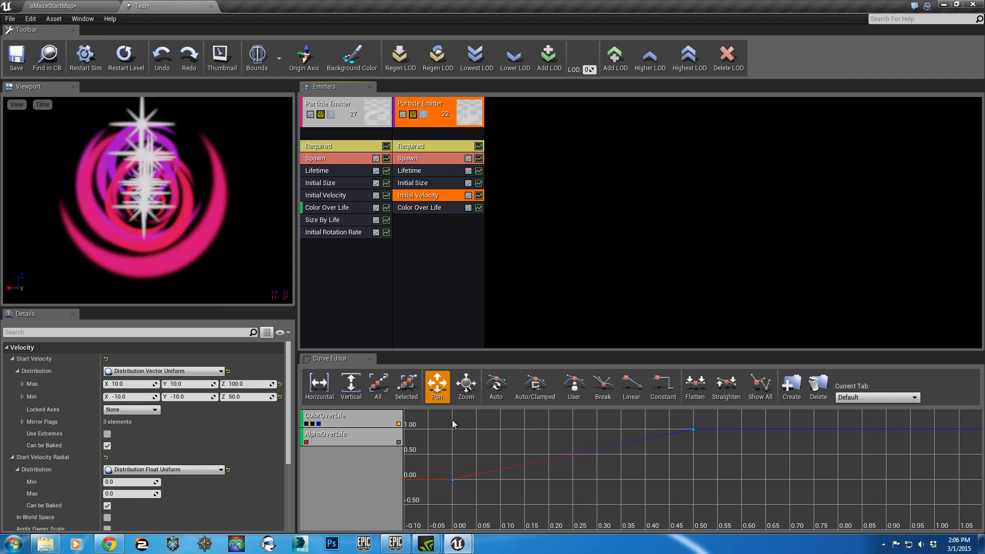
left_click(148, 385)
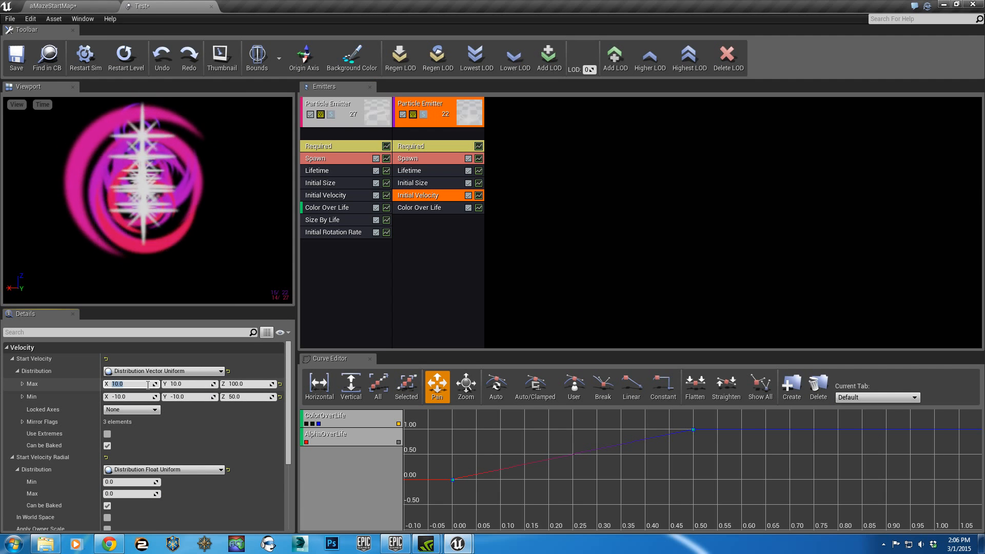
type("5")
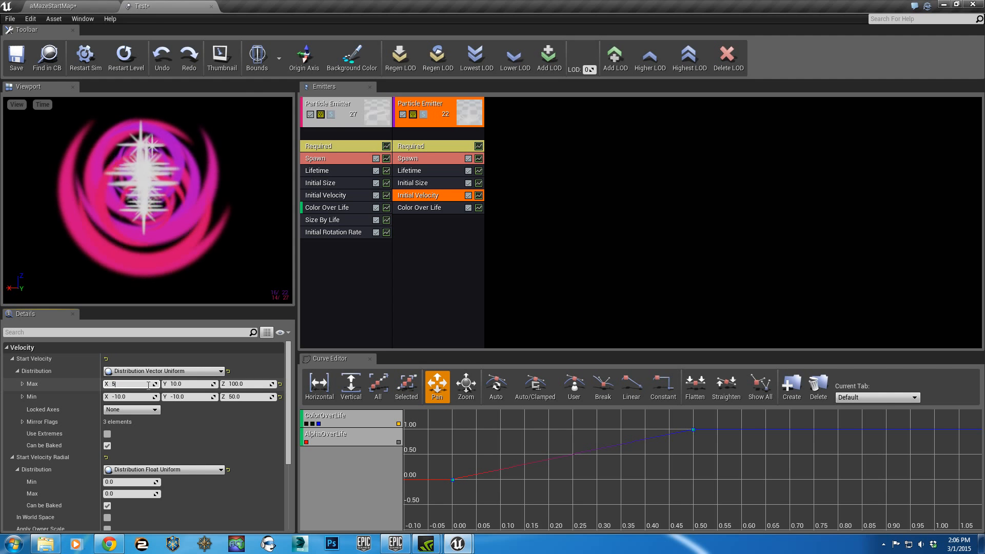
key("Tab")
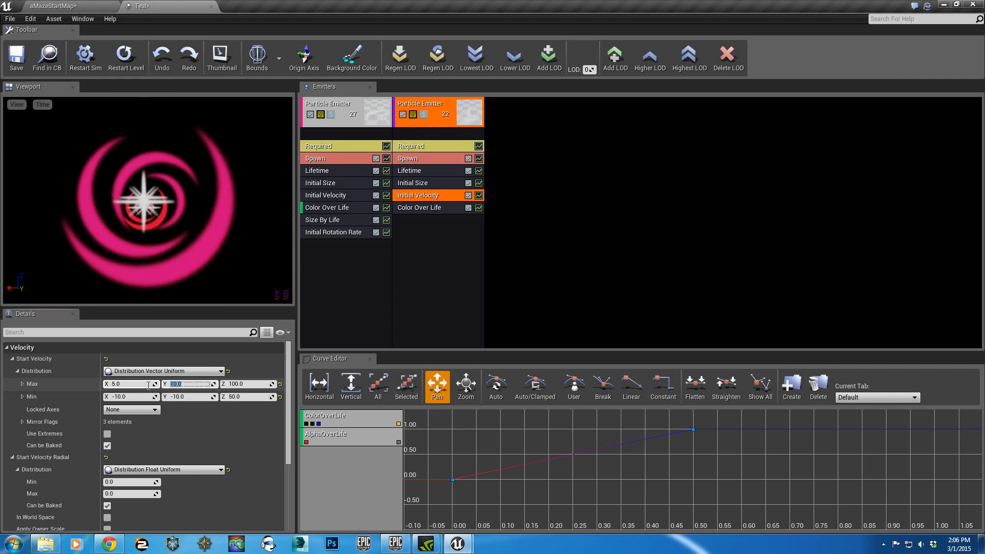
type("0")
key("Tab")
type("0")
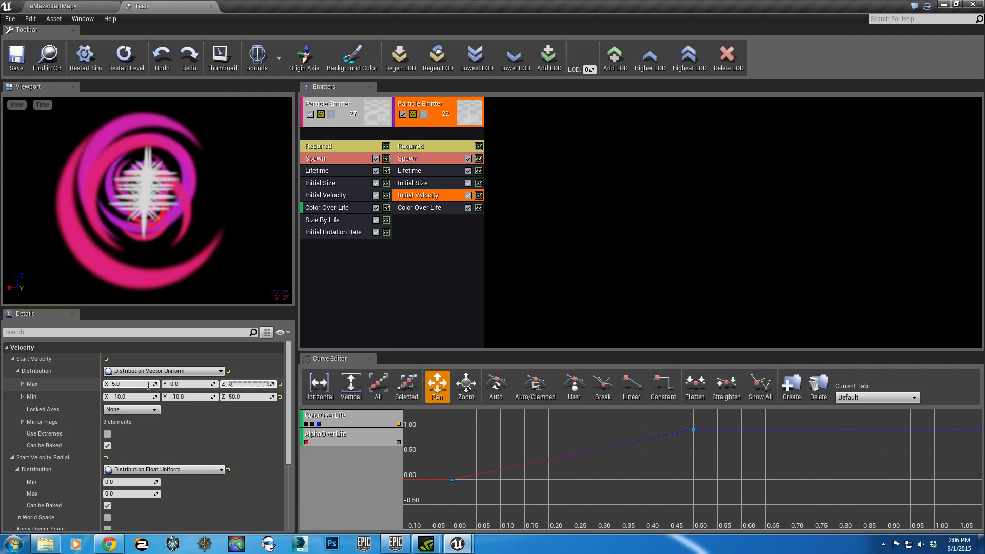
key("Tab")
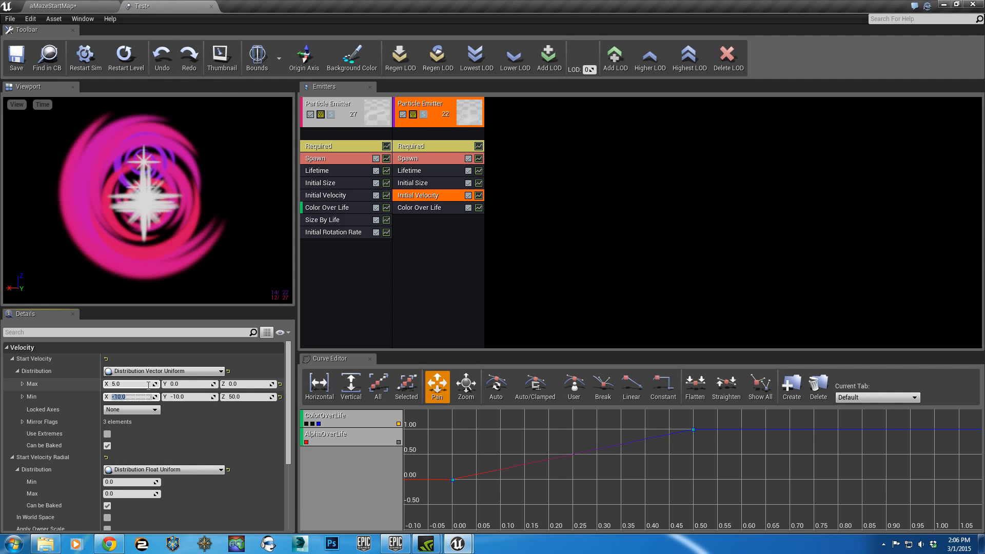
type("0")
key("Tab")
key("Tab")
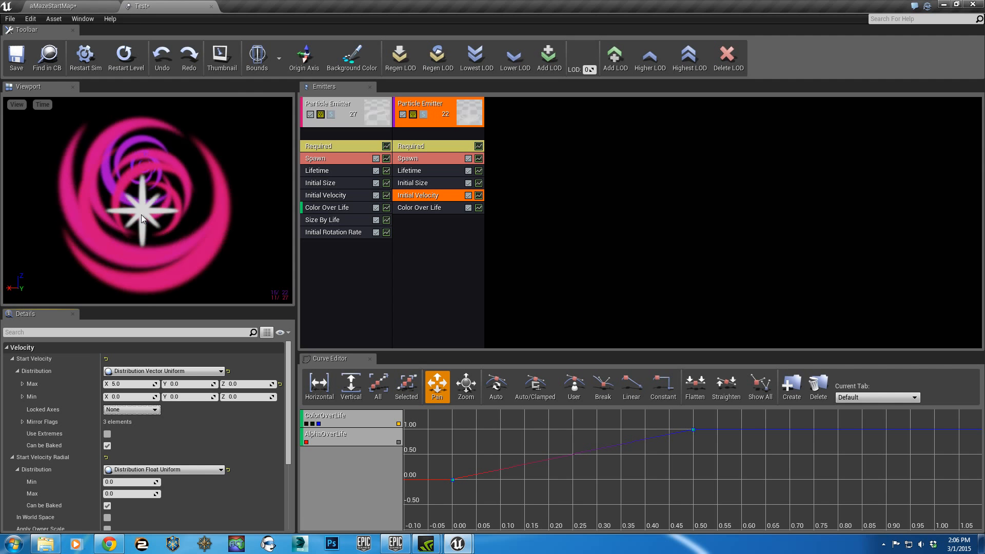
left_click(418, 170)
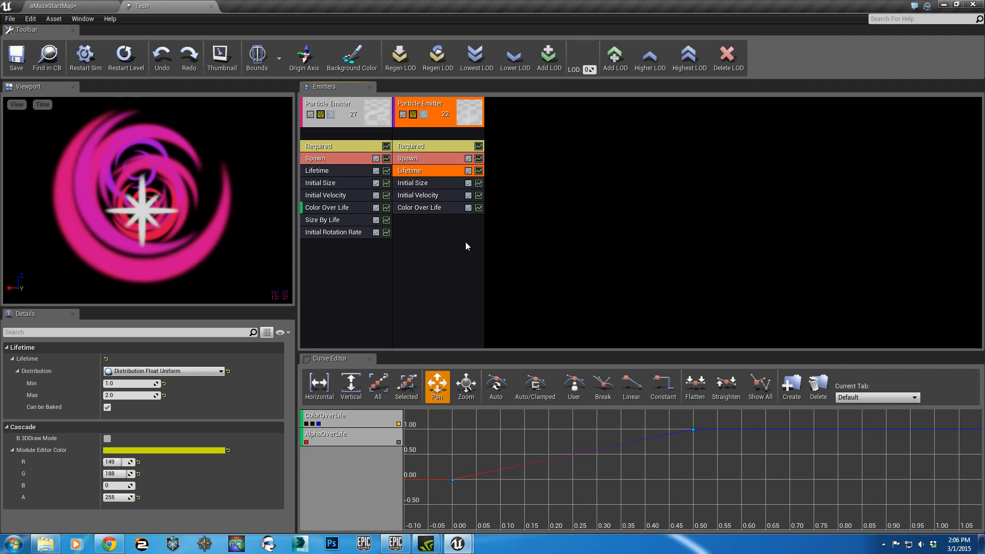
right_click(435, 257)
left_click(611, 218)
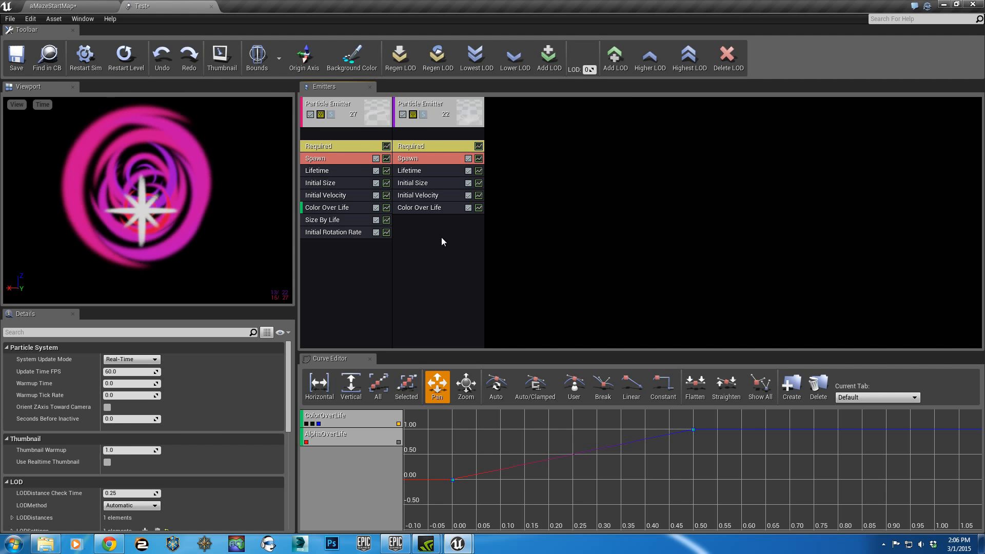
Disable and re-enable each emitter in turn to preview the other one on its own.
left_click(403, 115)
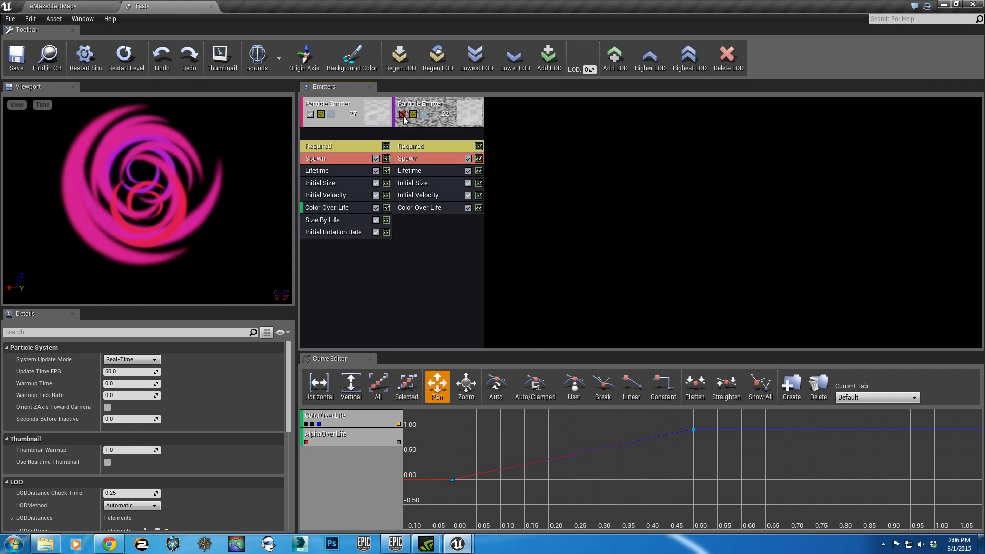
left_click(403, 115)
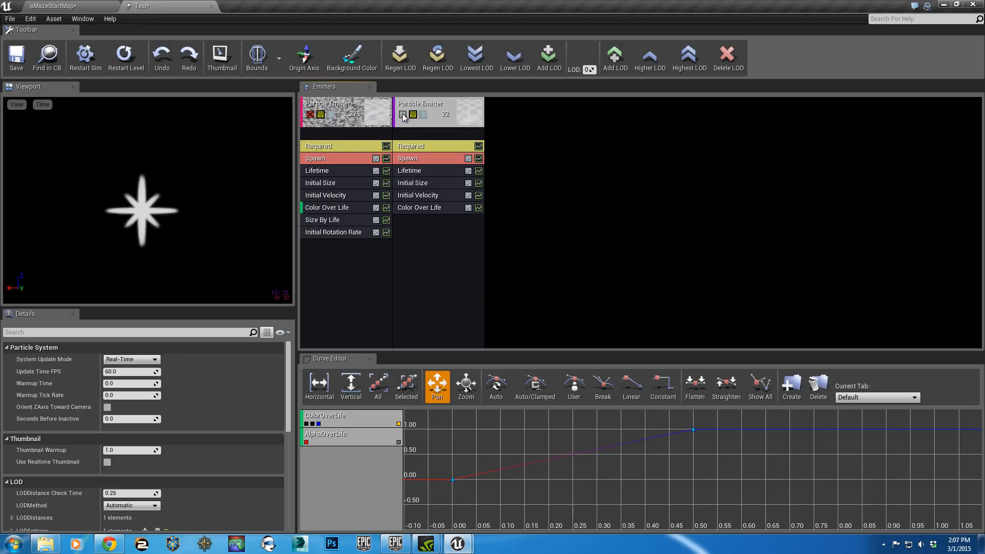
left_click(310, 114)
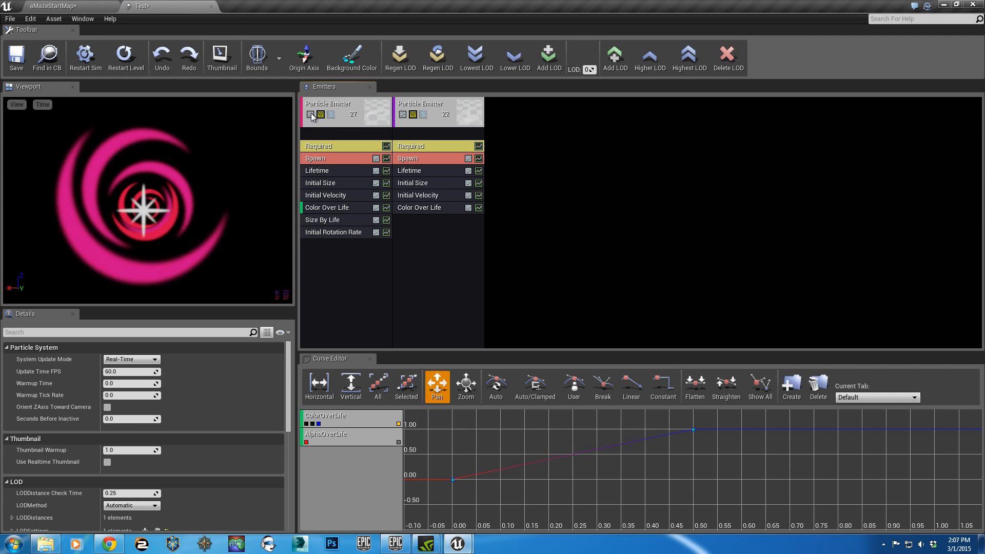
Close the Test particle editor, play the aMaze level and open the game's options screen.
left_click(210, 7)
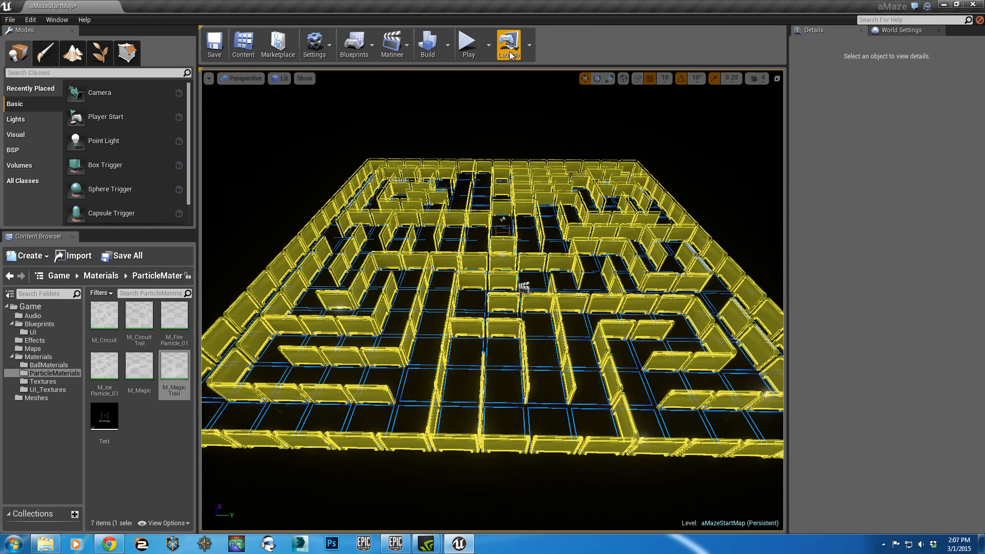
left_click(467, 54)
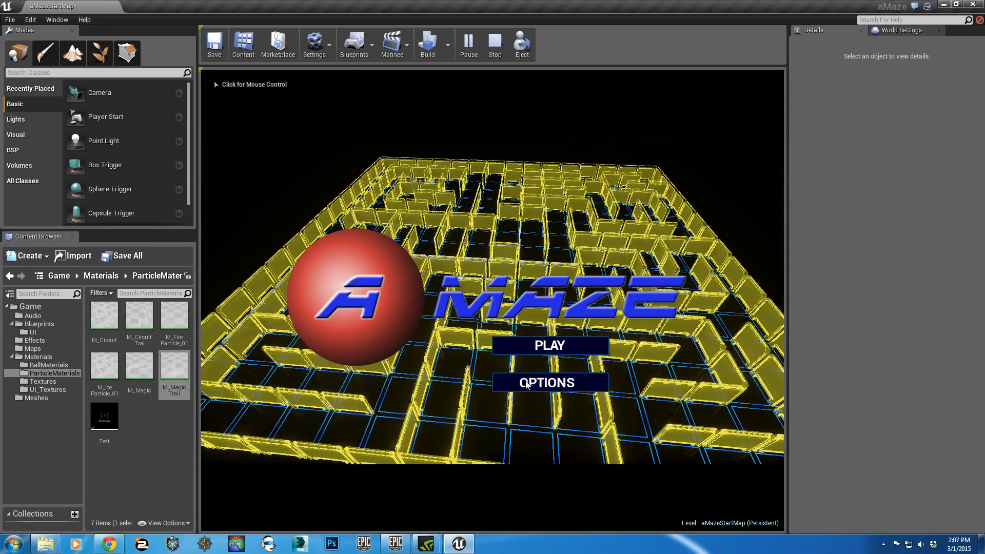
left_click(531, 390)
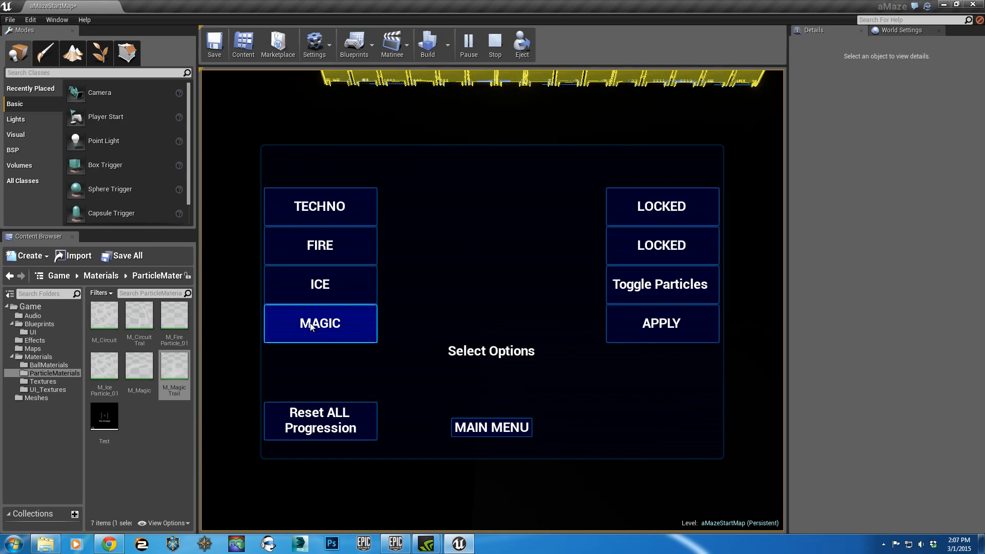
Go back and forth twice between the main menu and the options screen to examine the ball preview.
left_click(478, 429)
left_click(474, 433)
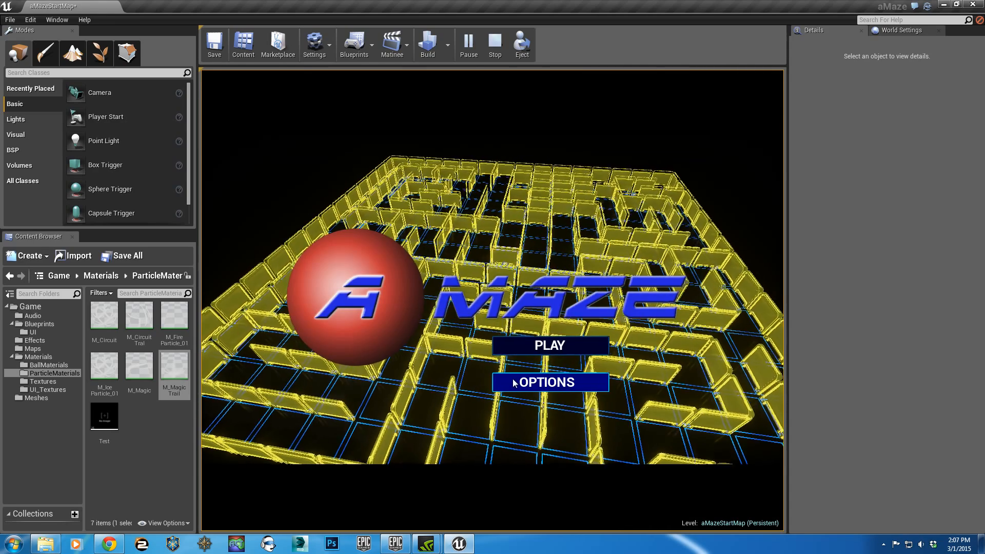
left_click(514, 381)
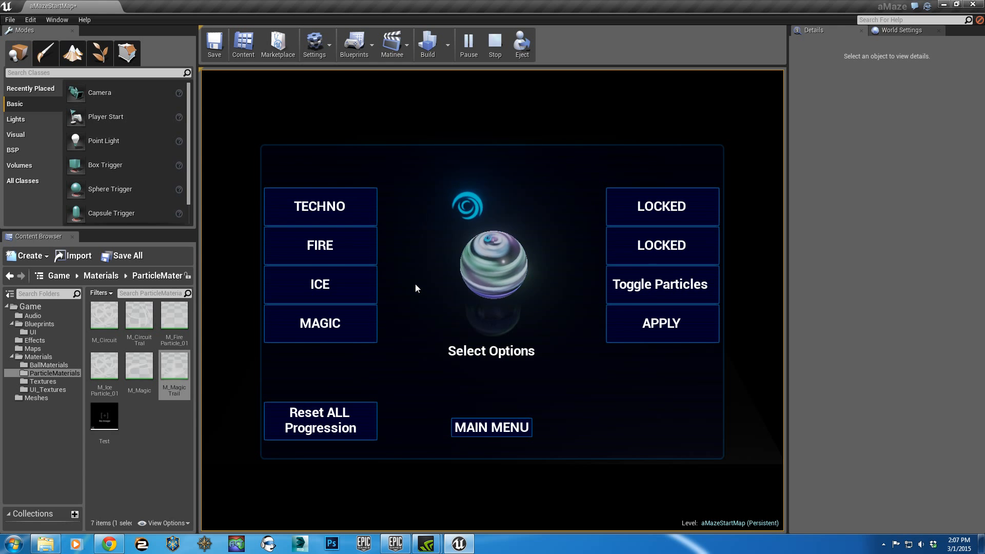
left_click(502, 426)
left_click(502, 427)
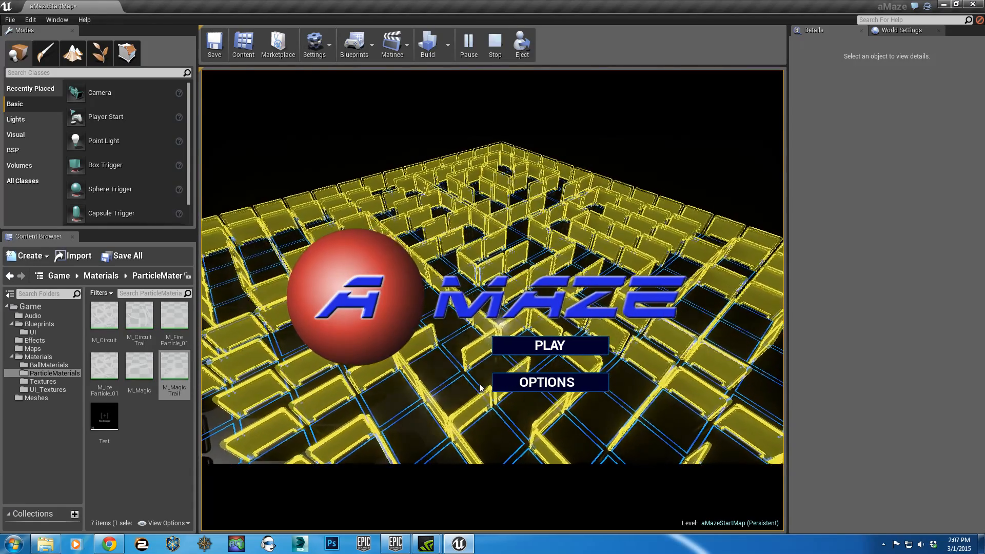
left_click(544, 388)
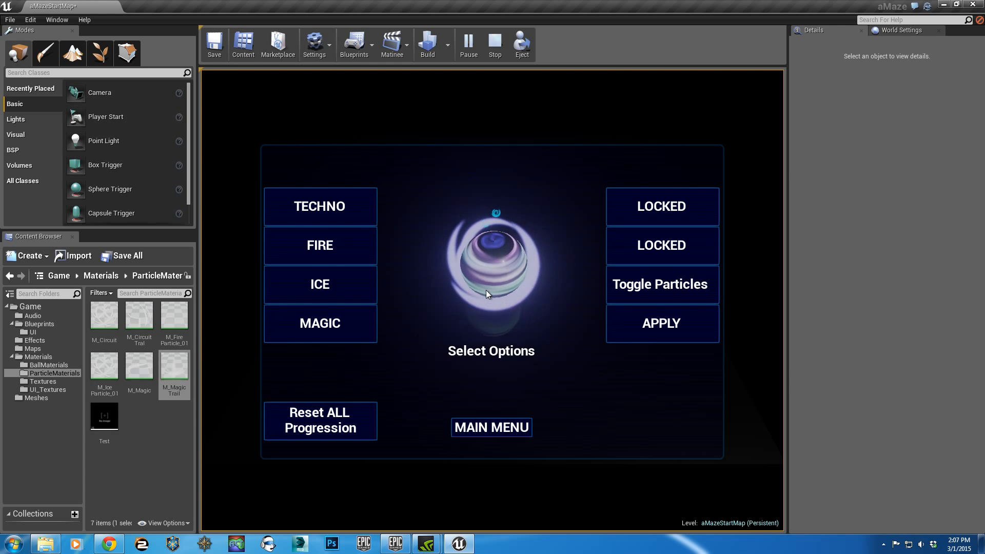
Preview the TECHNO ball, switch to FIRE, and apply it after toggling the particles off and on.
left_click(347, 212)
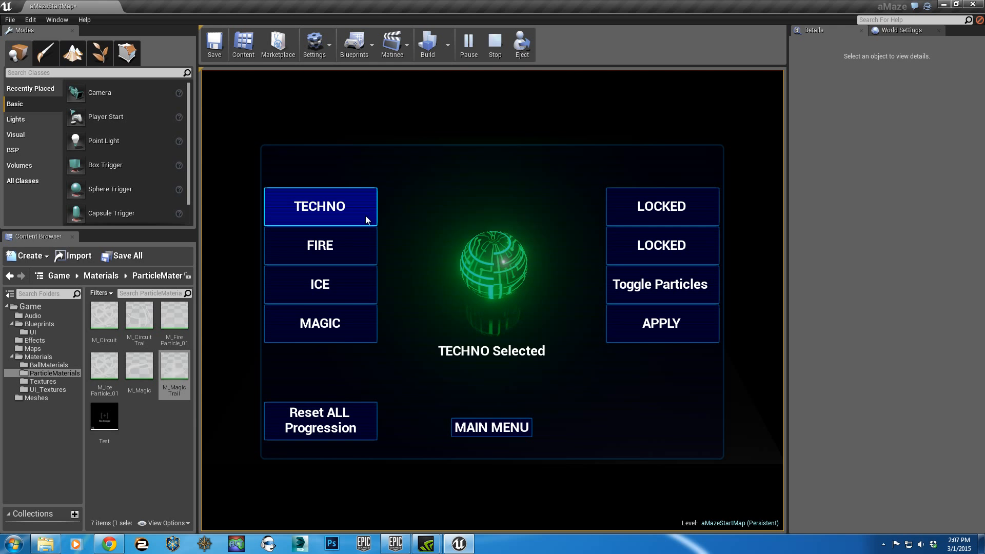
left_click(341, 247)
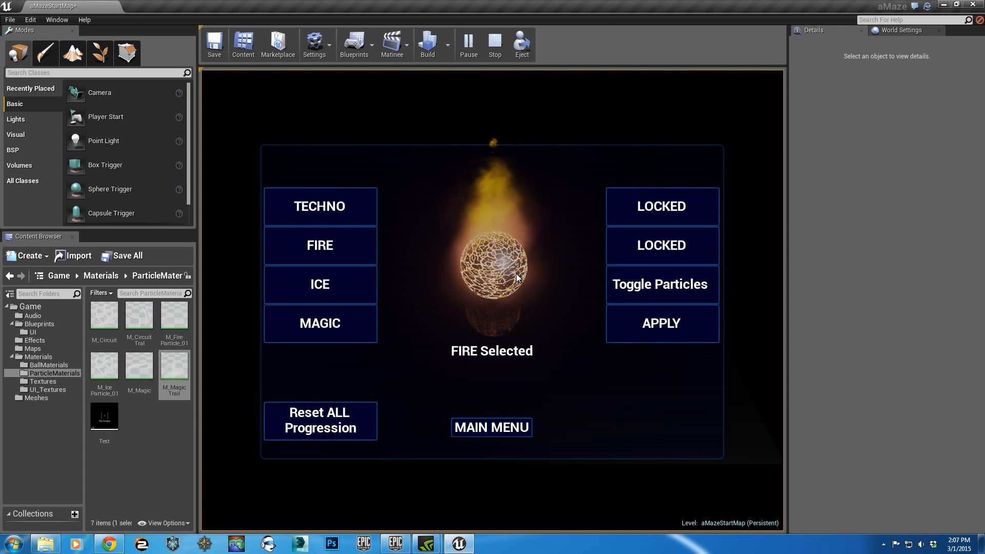
left_click(650, 290)
left_click(639, 293)
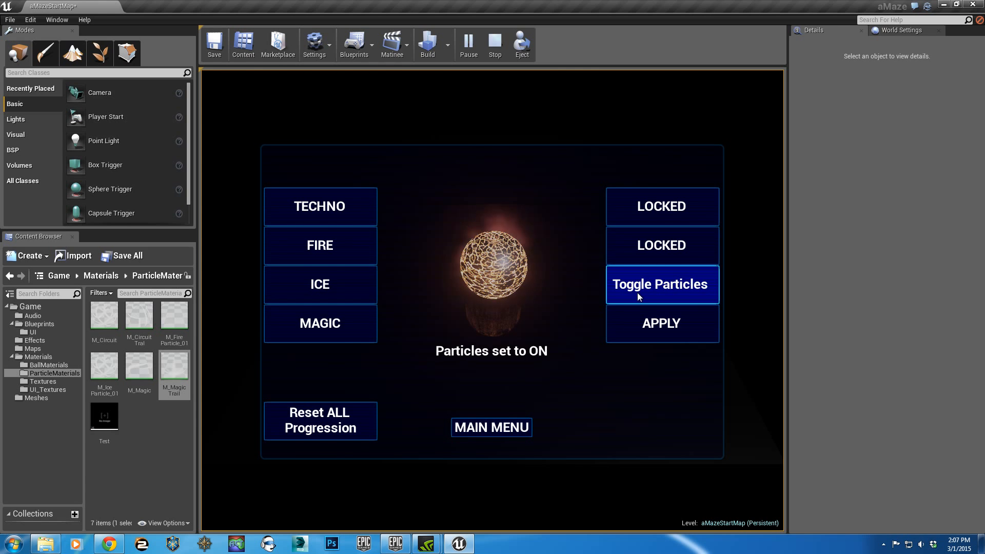
left_click(660, 325)
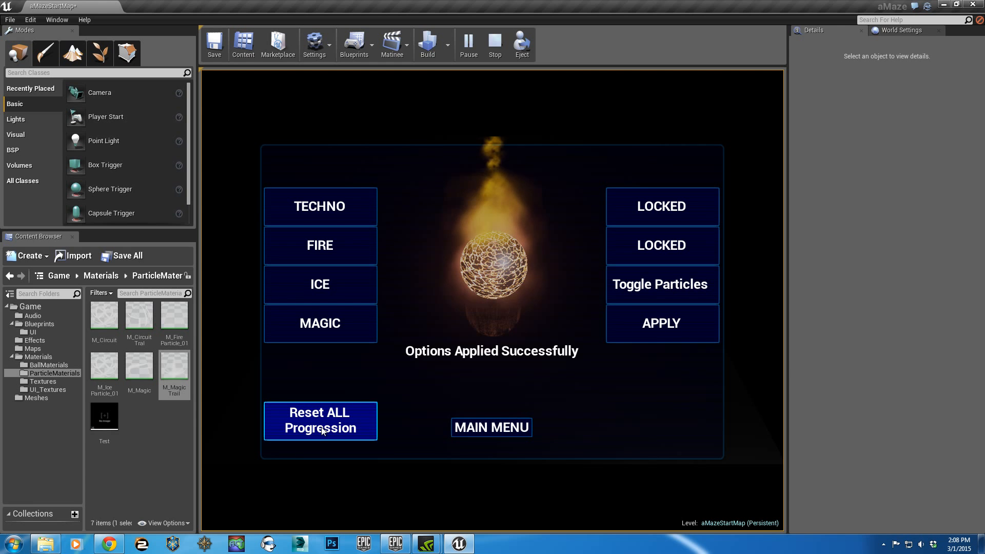
Stop the game and look at where the preview ball sits relative to the maze in the level.
key("Escape")
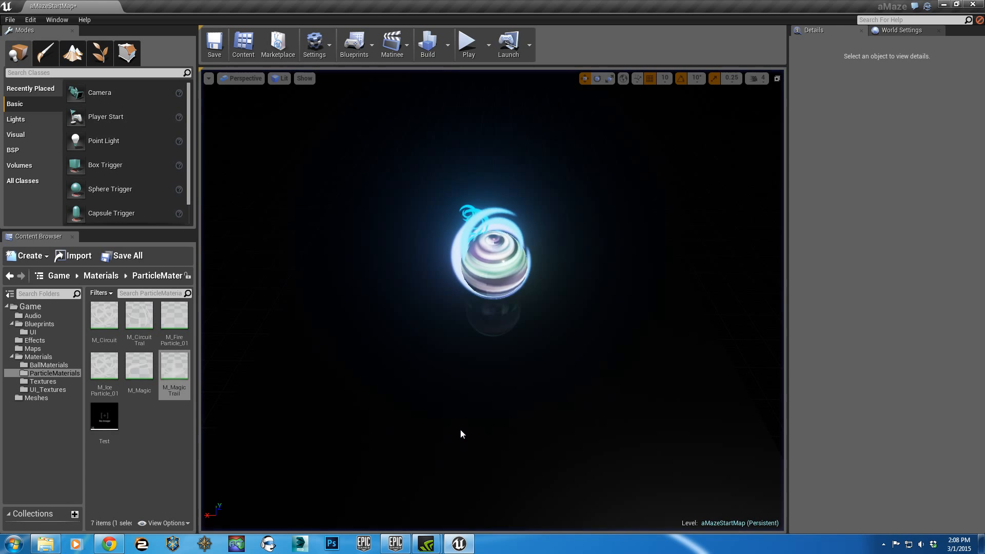
mouse_move(568, 391)
right_mouse_down()
mouse_move(464, 328)
mouse_move(451, 292)
mouse_move(492, 313)
mouse_move(570, 390)
right_mouse_up()
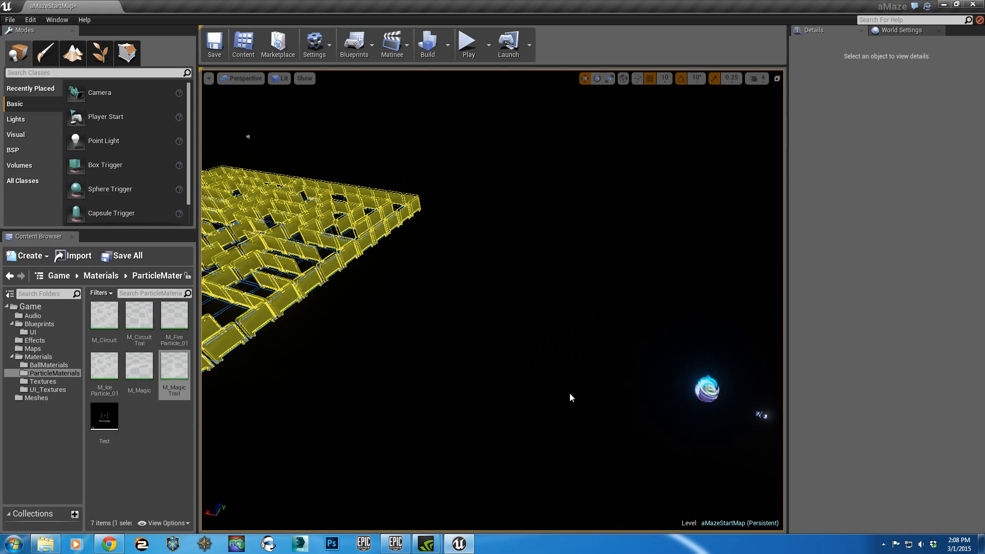